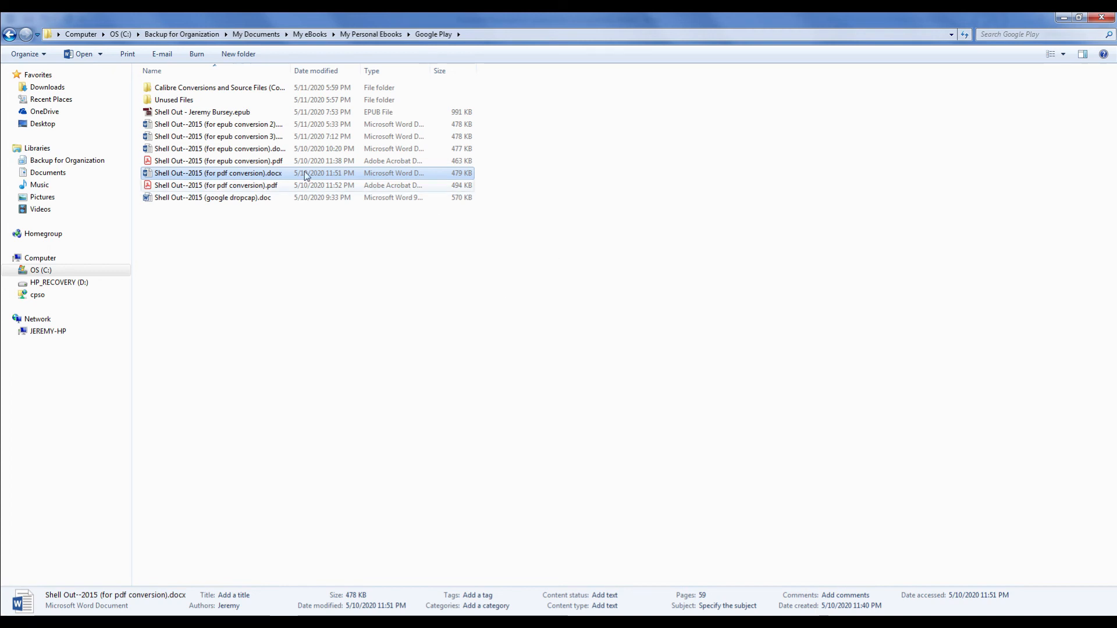
Open Shell Out--2015 (for pdf conversion).docx and check which bookmark is set on its title page.
double_click(265, 175)
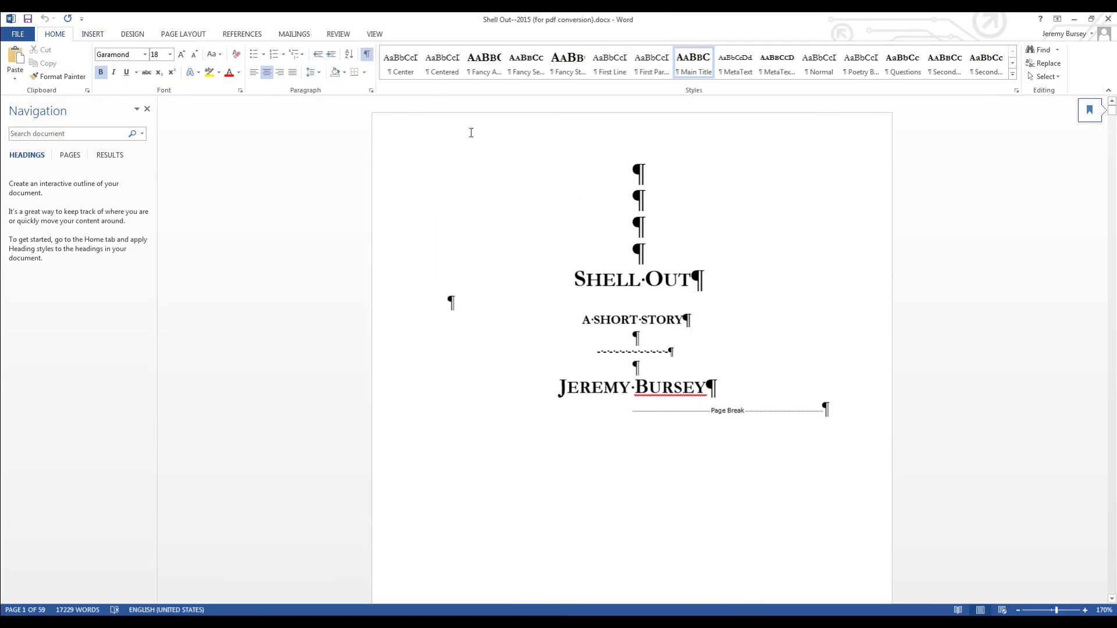
click(95, 34)
click(454, 65)
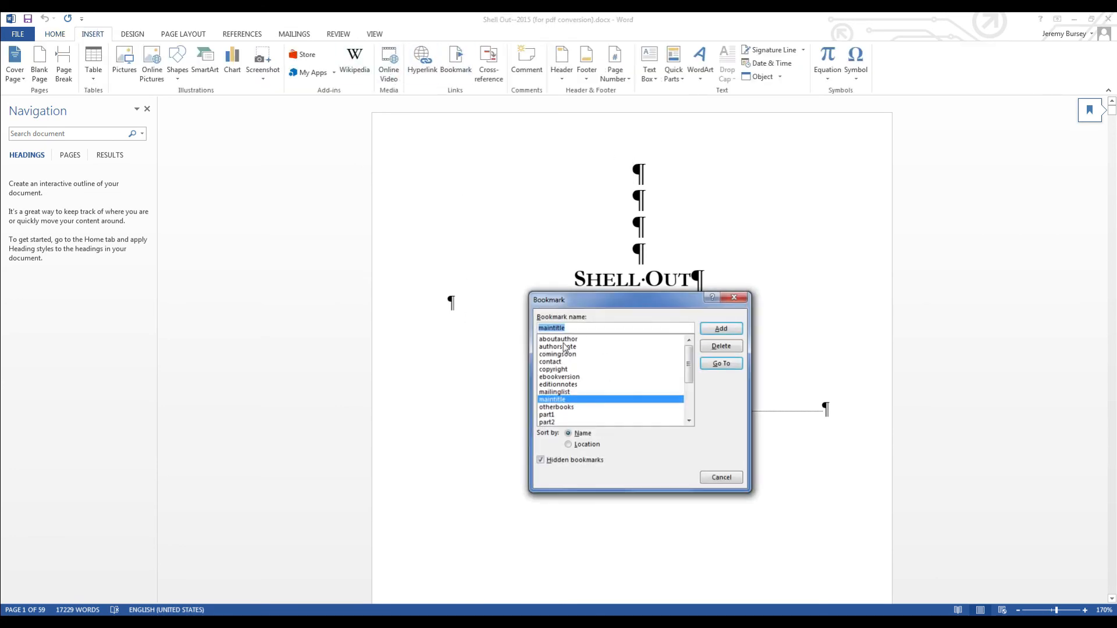
click(719, 475)
Review the bookmark list from the copyright page and go to the contact bookmark.
scroll(651, 441, down, 15)
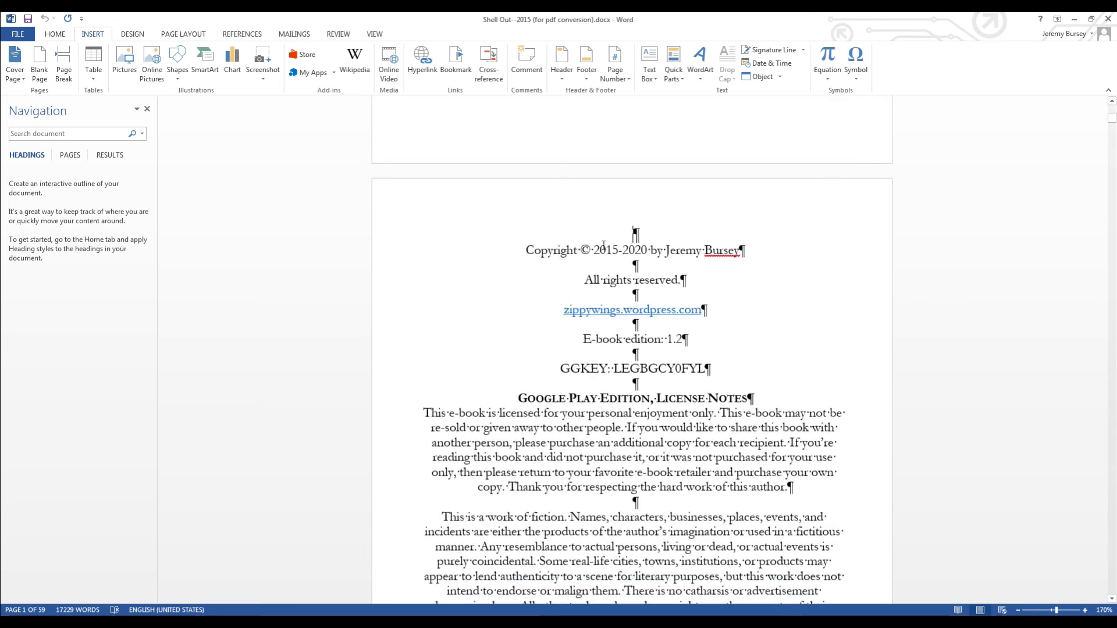
click(645, 217)
click(454, 71)
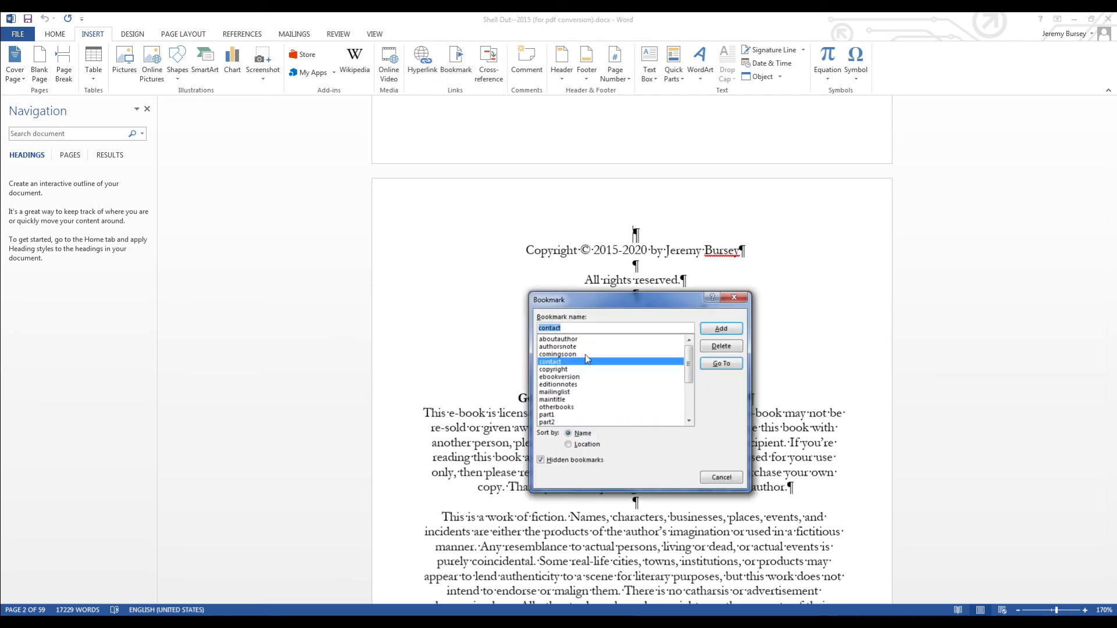
click(721, 363)
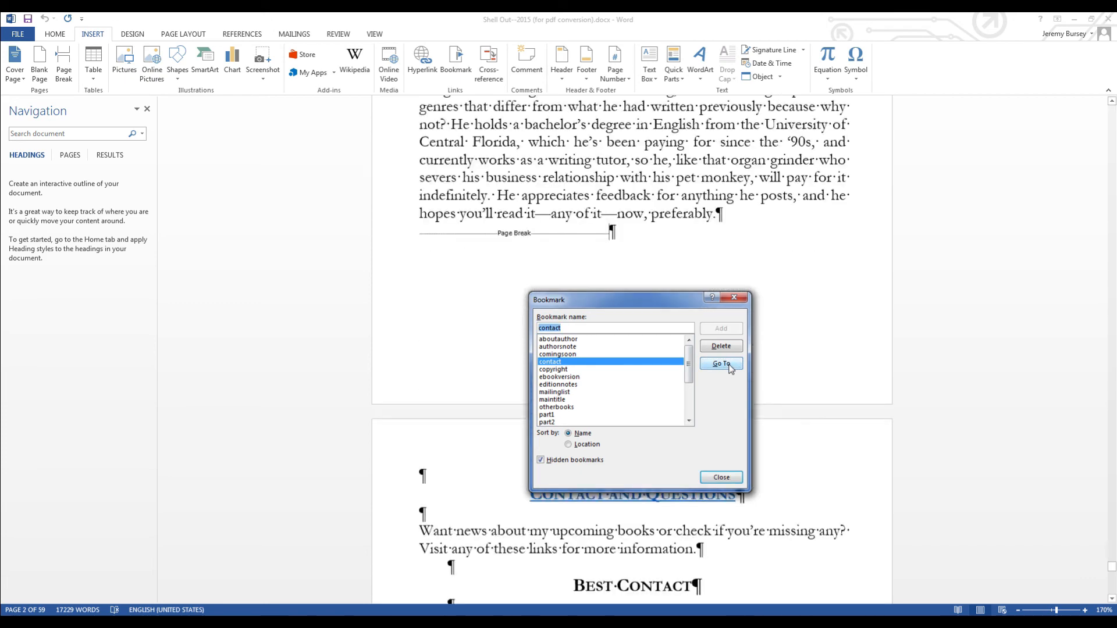
click(720, 477)
Return to the front pages and check the bookmark assigned at the copyright page.
drag(1111, 566, 1112, 111)
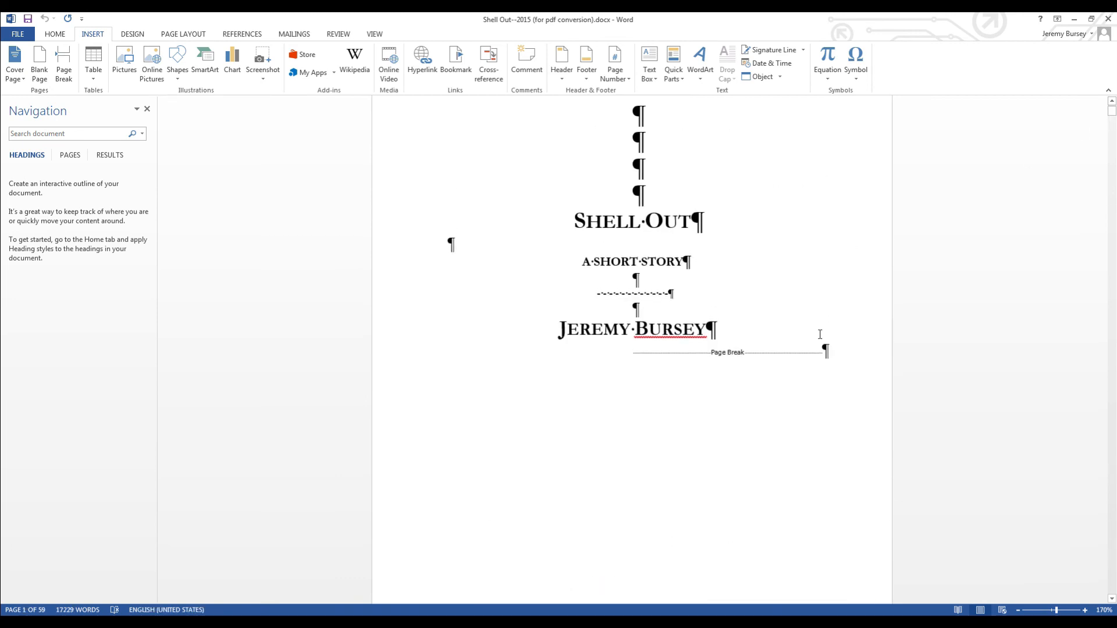
scroll(698, 385, down, 10)
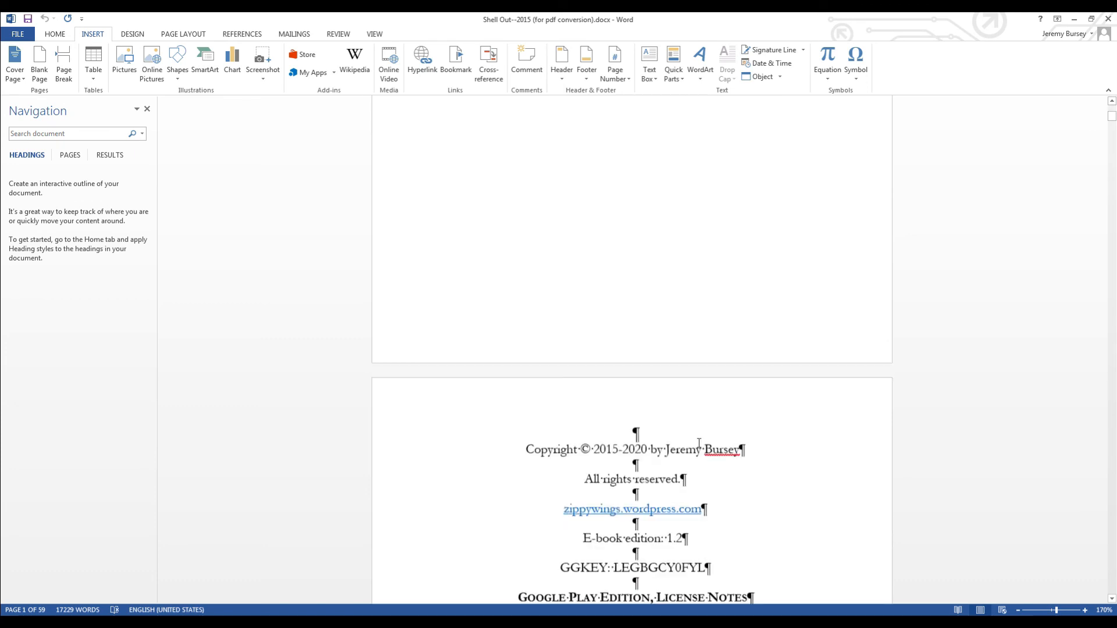
scroll(699, 444, down, 1)
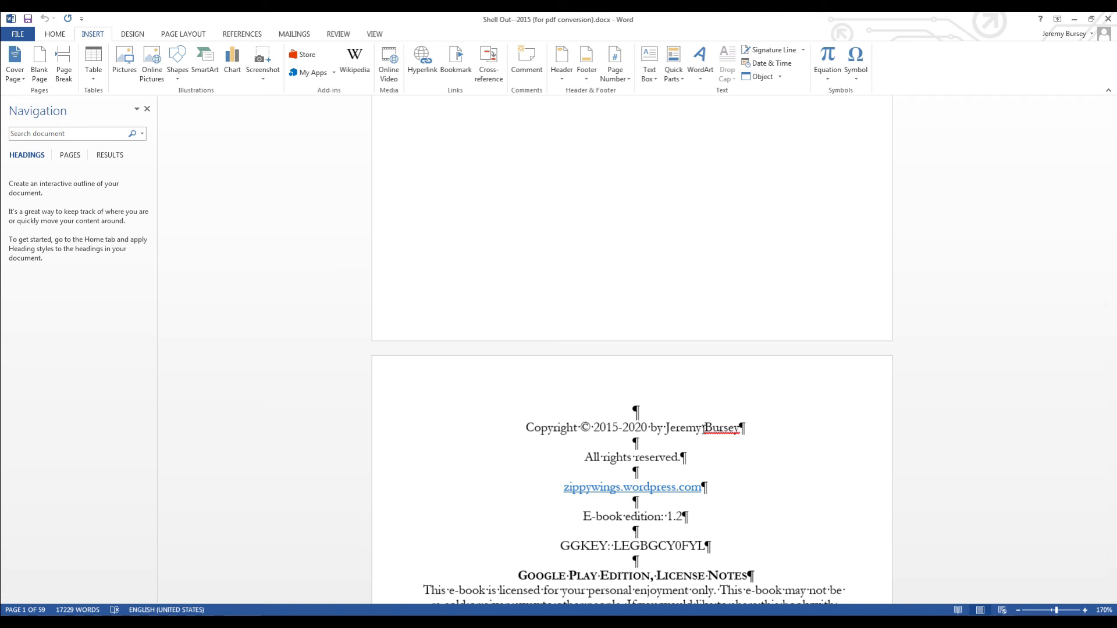
scroll(795, 362, up, 10)
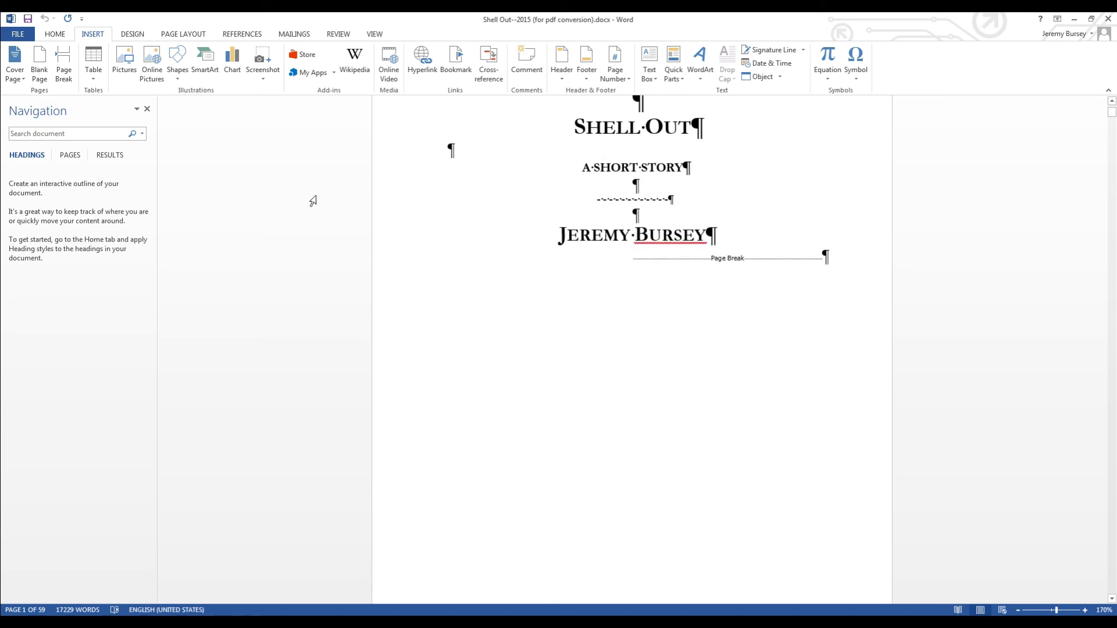
click(456, 64)
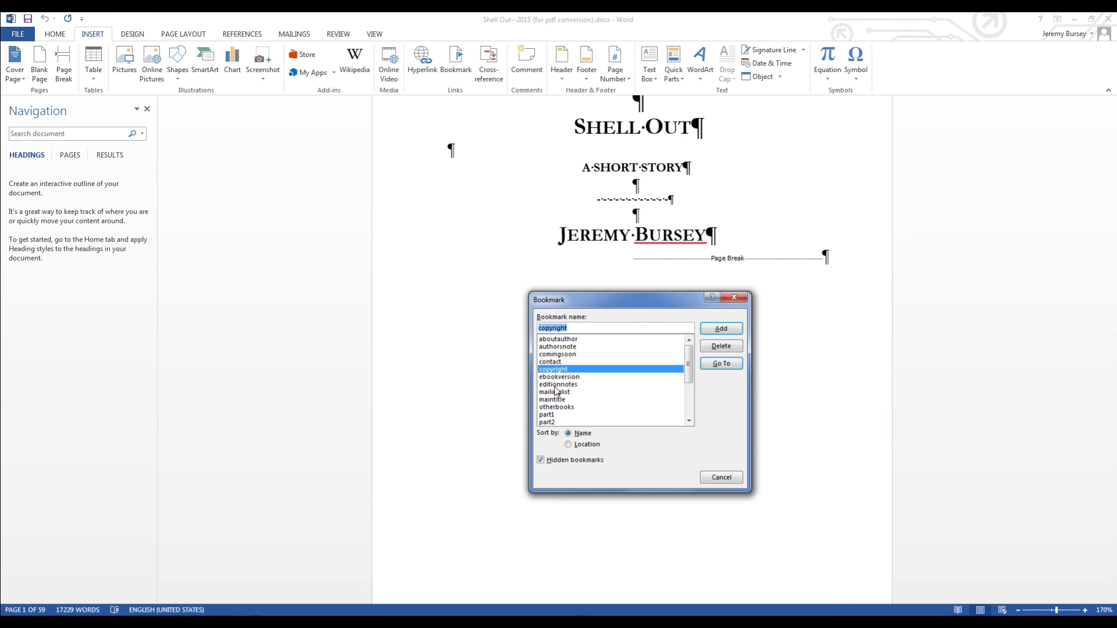
click(719, 476)
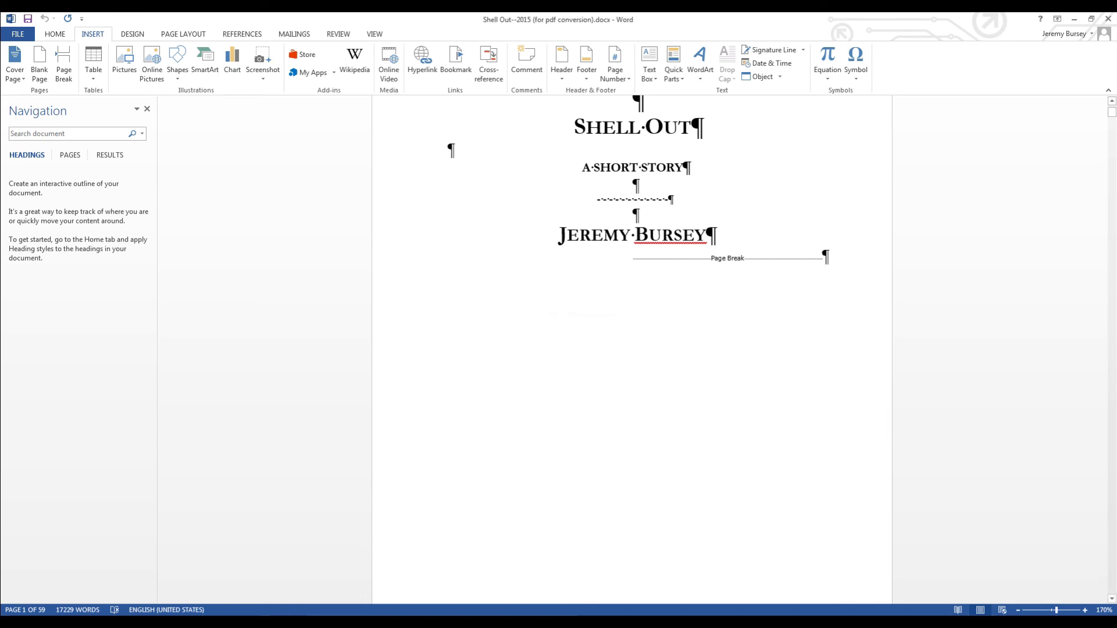
Look through the copyright and contents pages, and close the document without saving changes.
scroll(943, 399, down, 10)
scroll(941, 394, down, 6)
scroll(948, 349, up, 4)
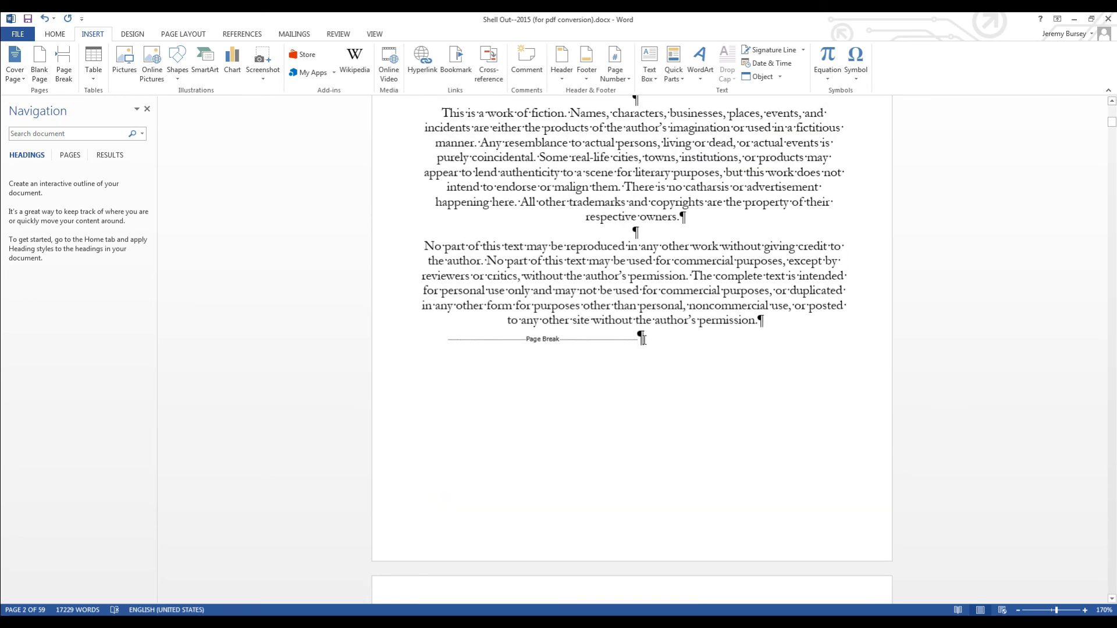
scroll(662, 346, down, 6)
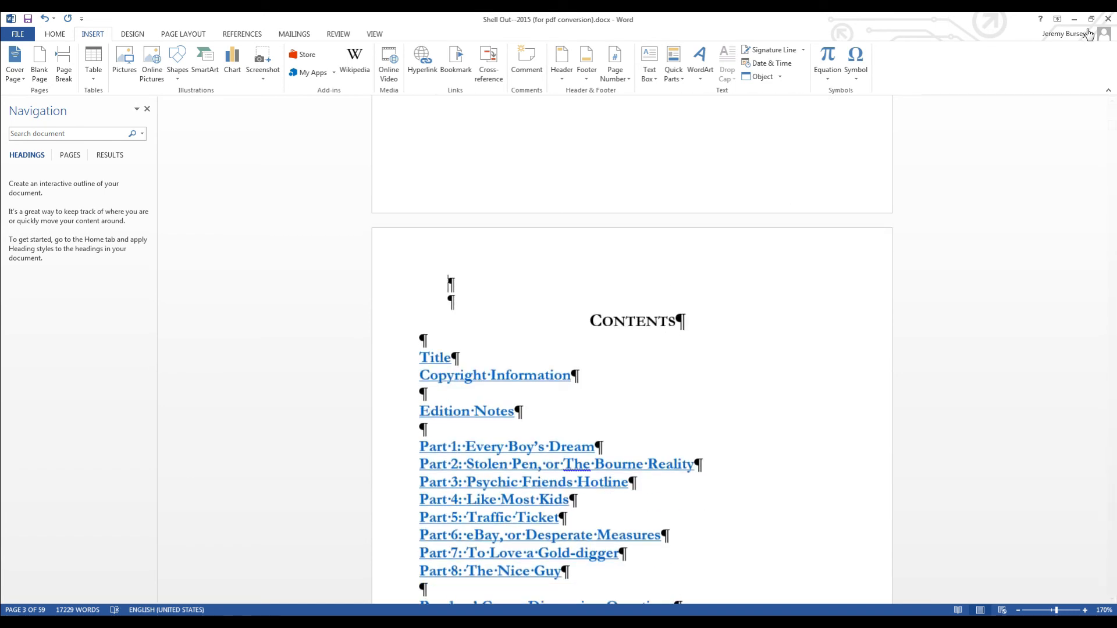
click(1107, 21)
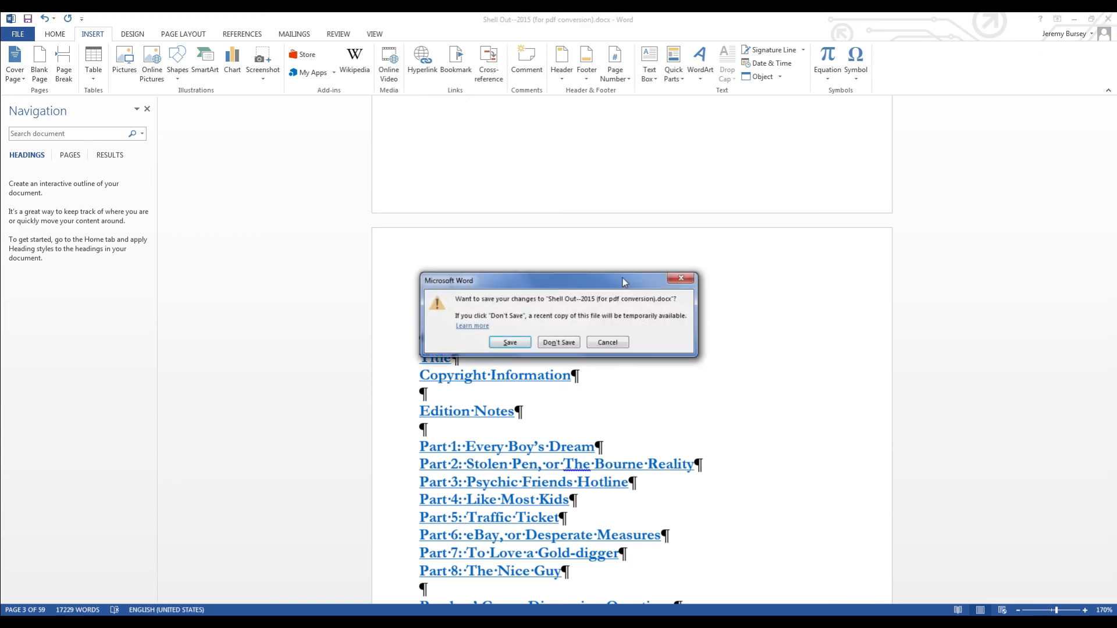
click(556, 343)
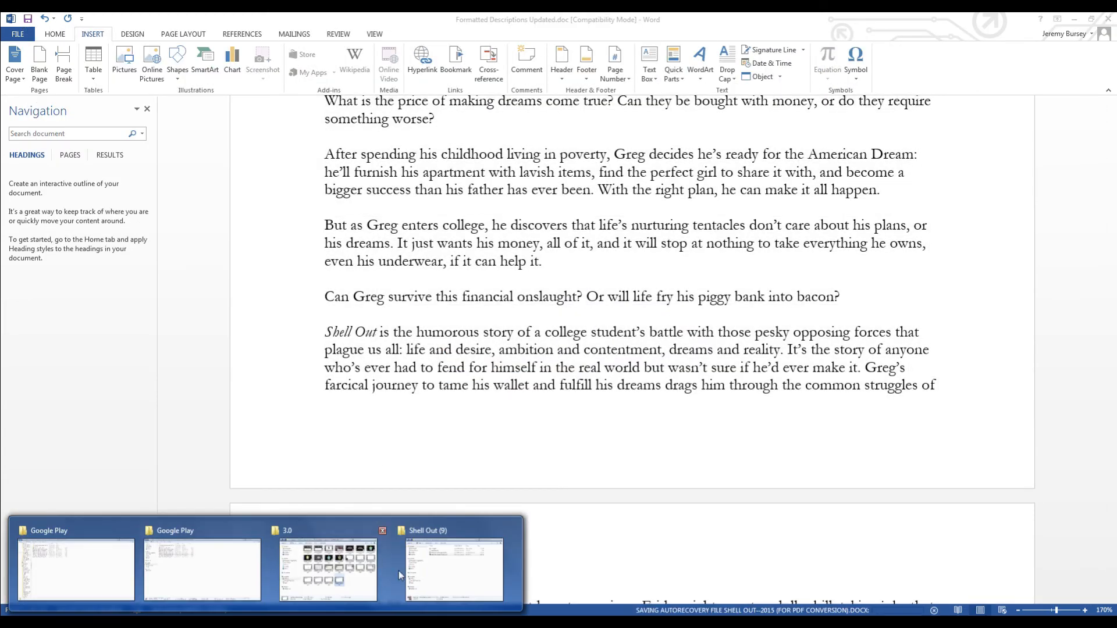
Open Shell Out--2015 (for epub conversion 3).docx from the Google Play folder and save a copy as Shell Out--2015 (for pdf conversion 2).docx.
click(226, 573)
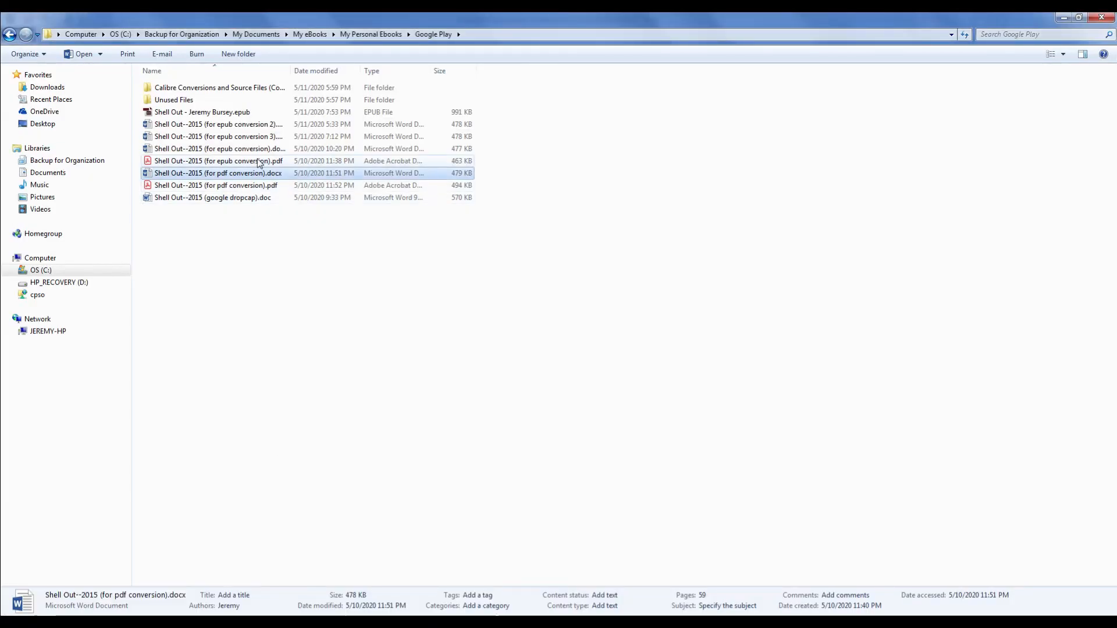
double_click(232, 138)
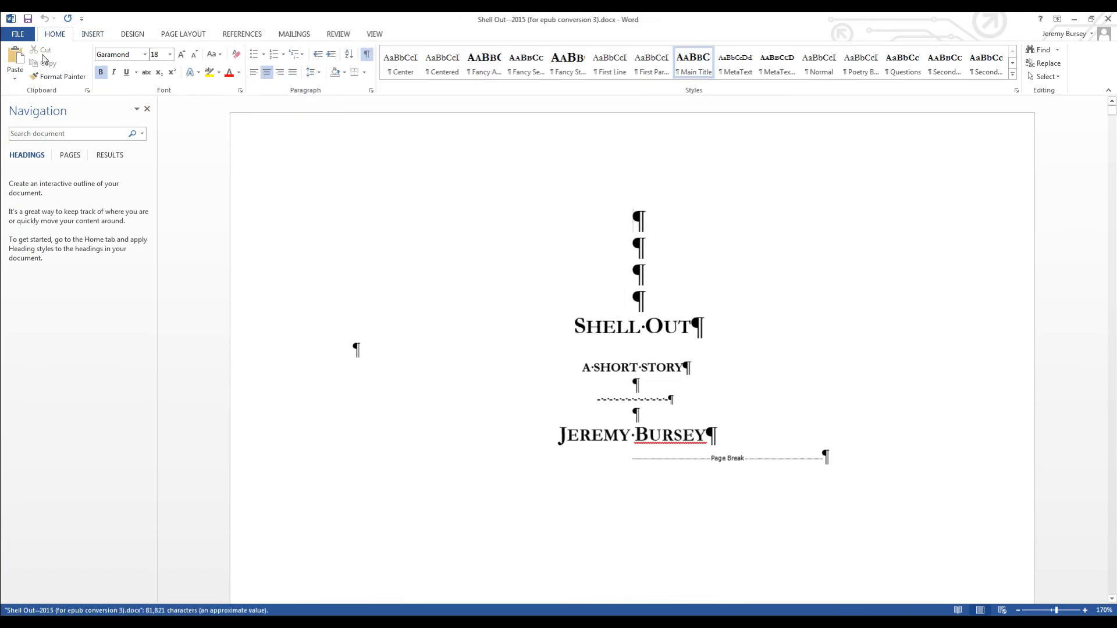
click(18, 35)
click(36, 146)
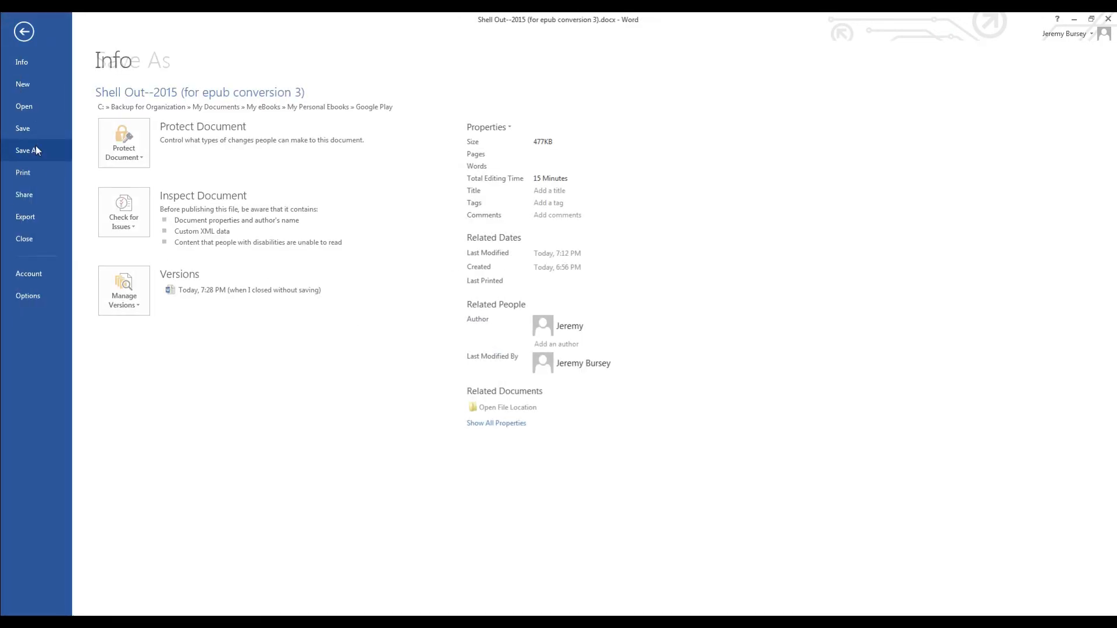
click(332, 145)
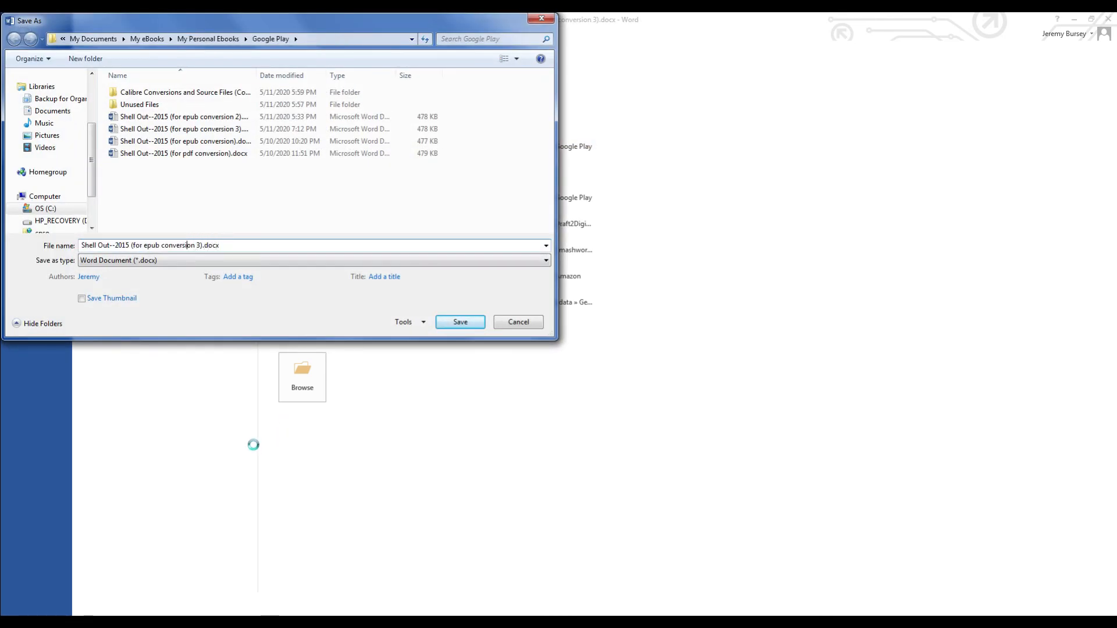
text(pdf)
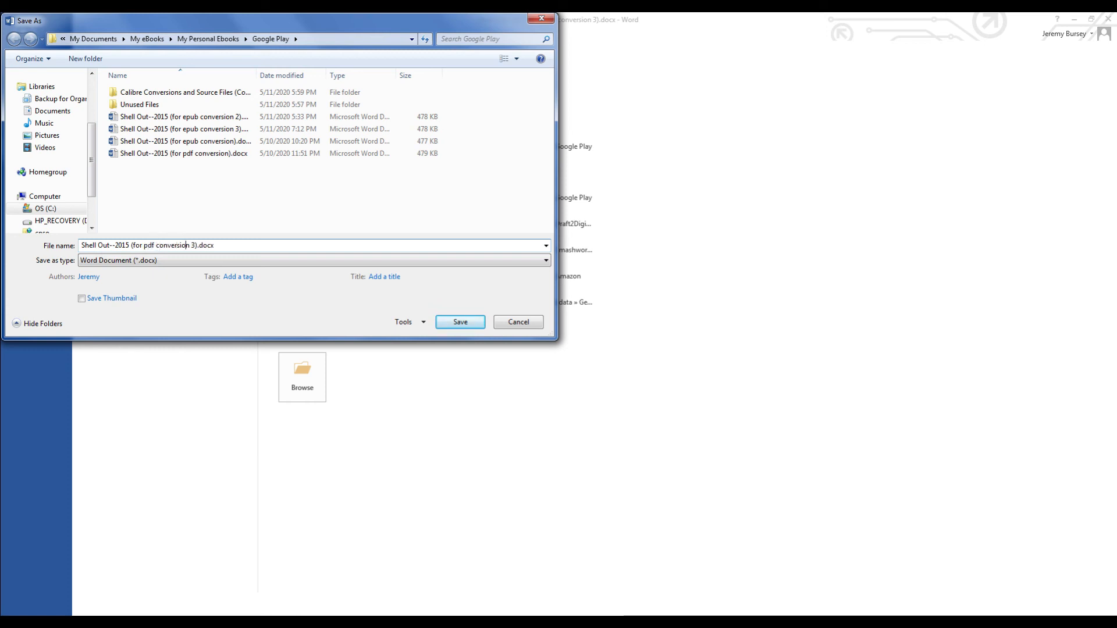
click(193, 245)
key(BackSpace)
text(2)
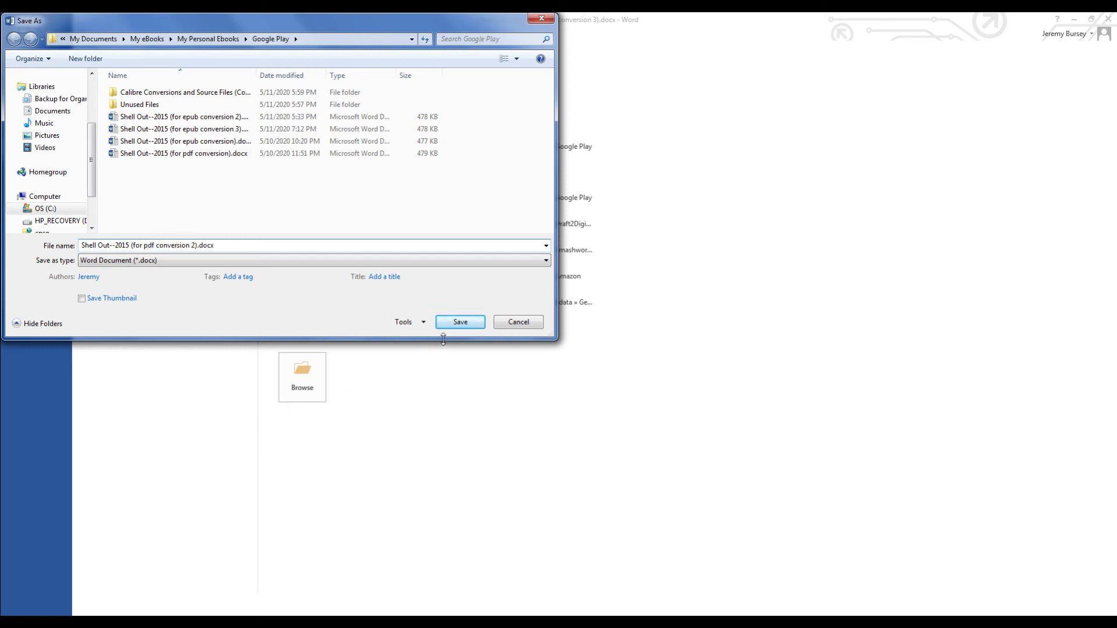
click(469, 328)
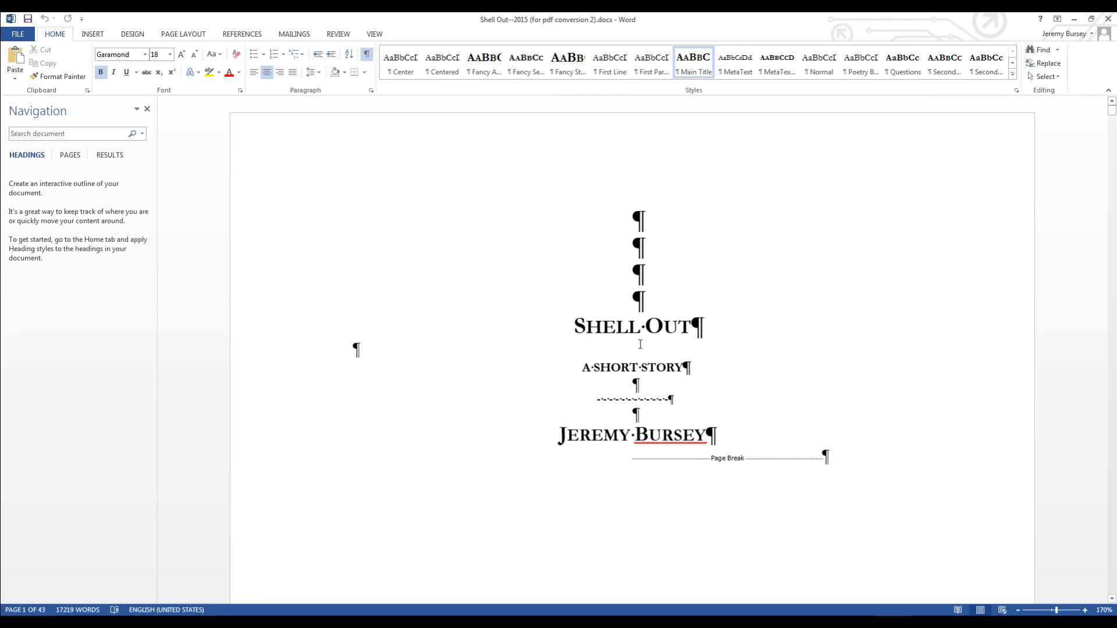
Check which bookmark is assigned to the first empty line of the copyright page.
scroll(758, 349, down, 15)
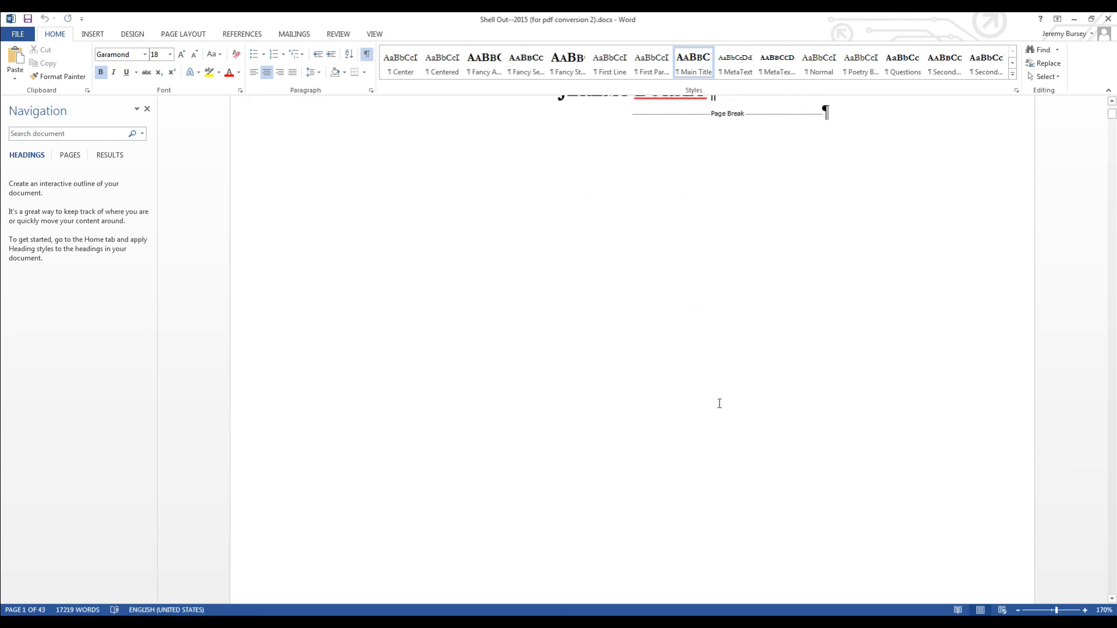
click(632, 368)
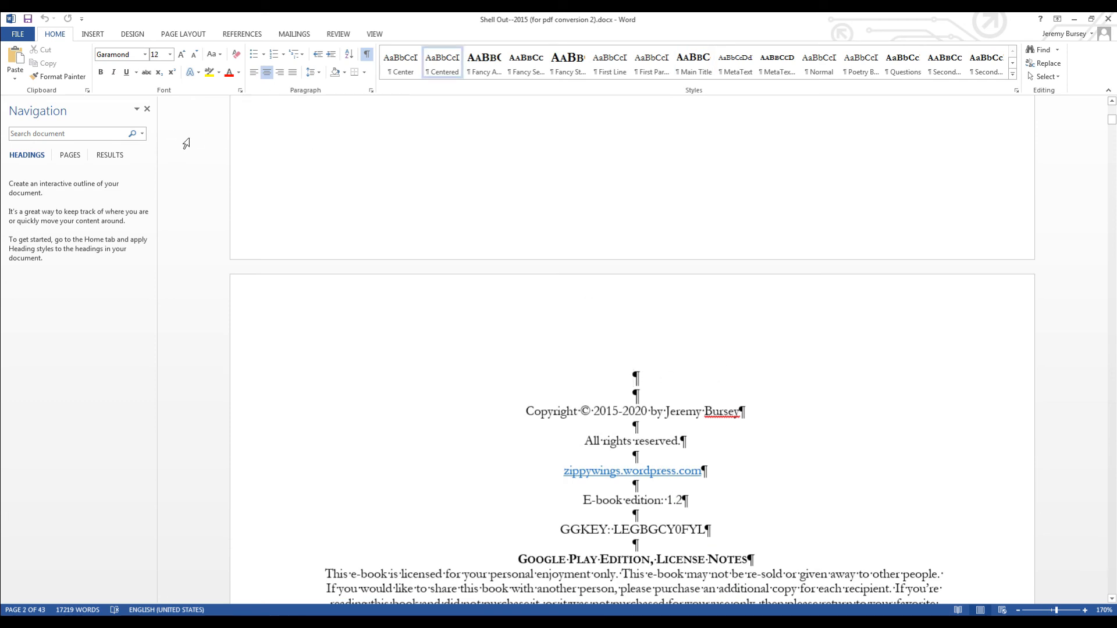
click(94, 36)
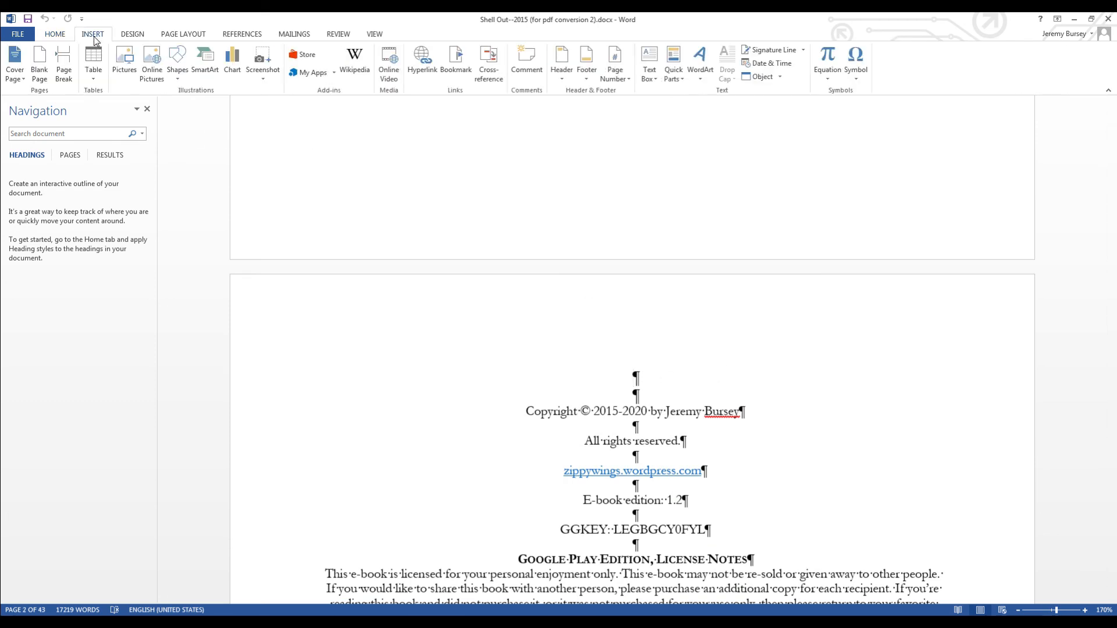
click(459, 84)
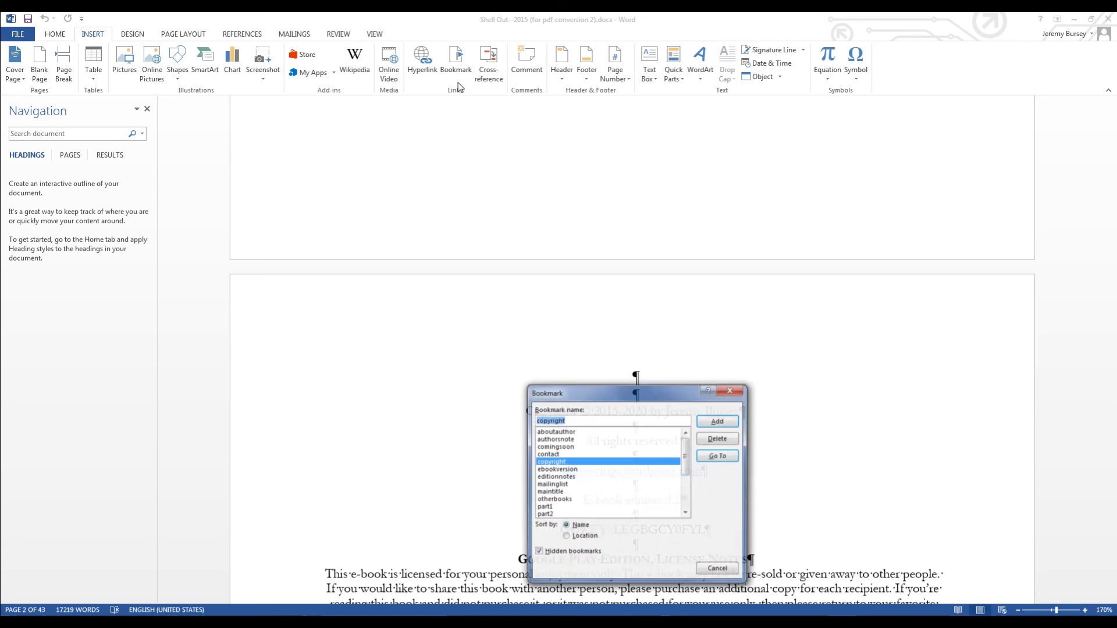
click(735, 391)
Insert a page break before the title to create a blank first page, and remove the extra empty paragraph above the title.
scroll(715, 381, up, 8)
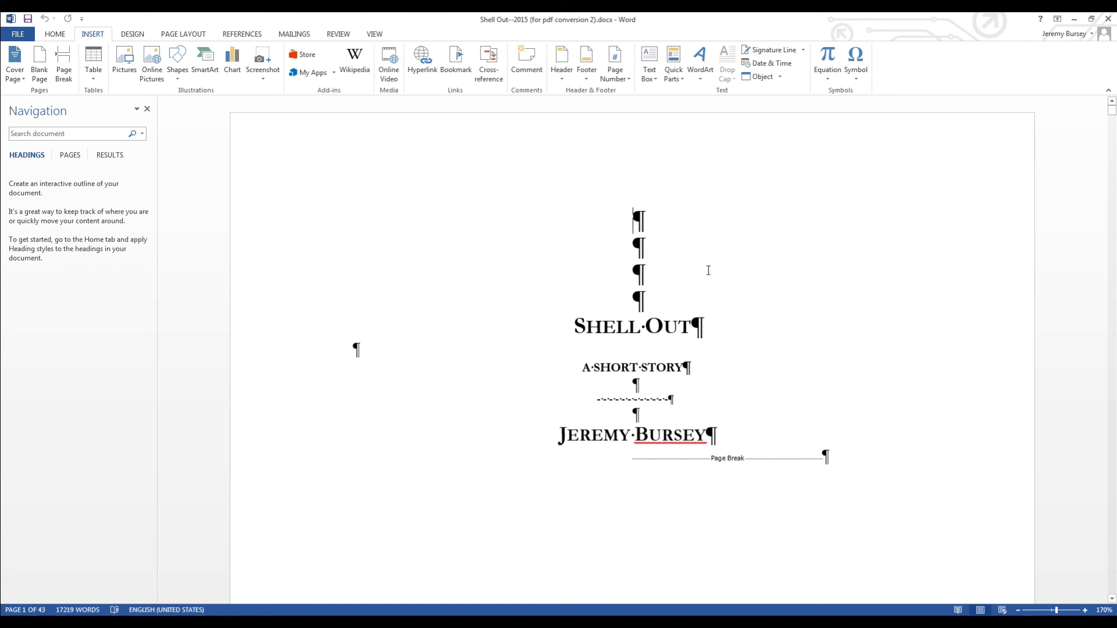
key(Return)
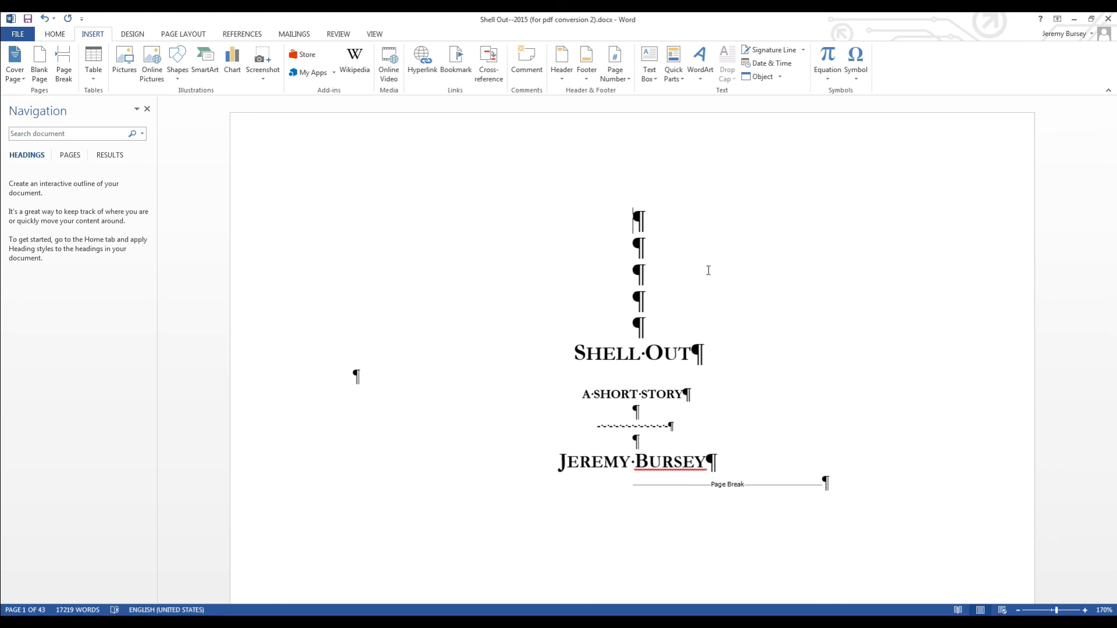
key(ctrl+Return)
scroll(708, 270, down, 4)
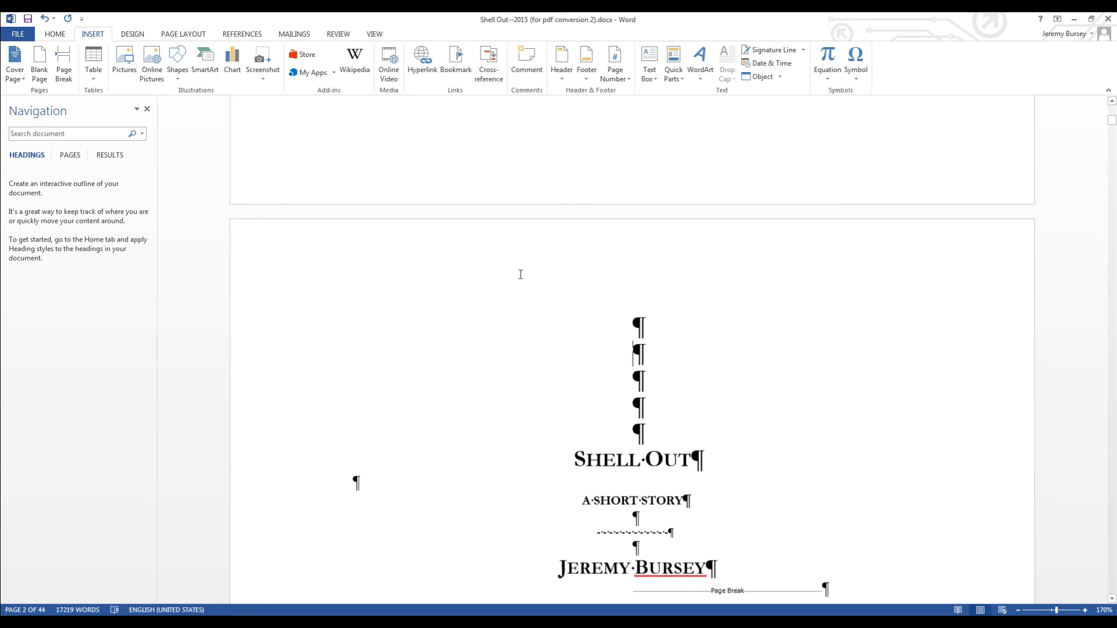
click(456, 61)
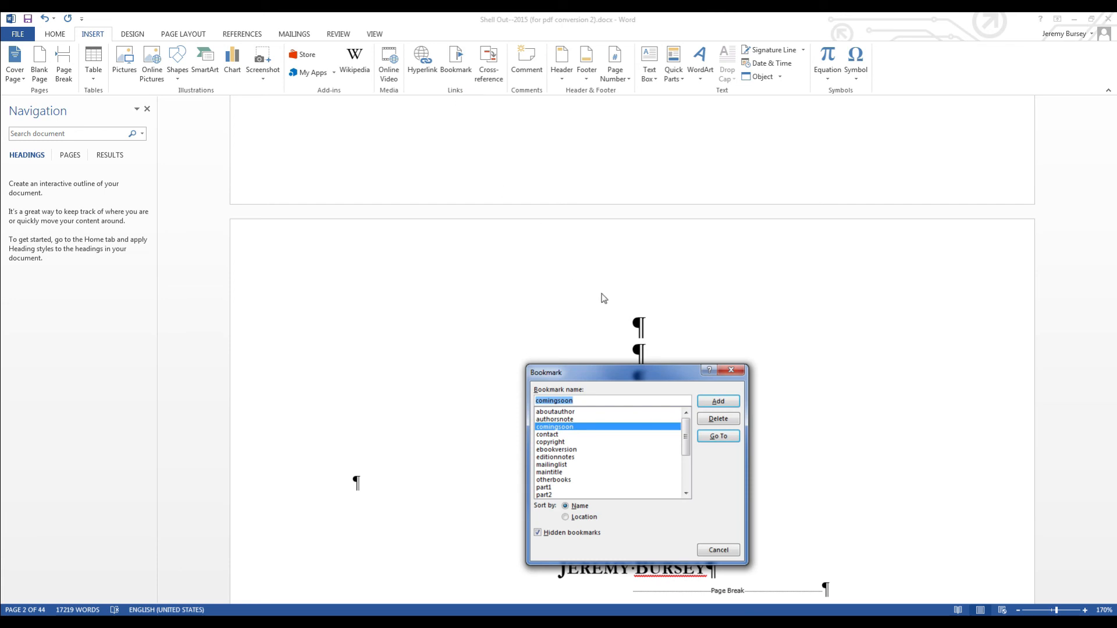
click(731, 371)
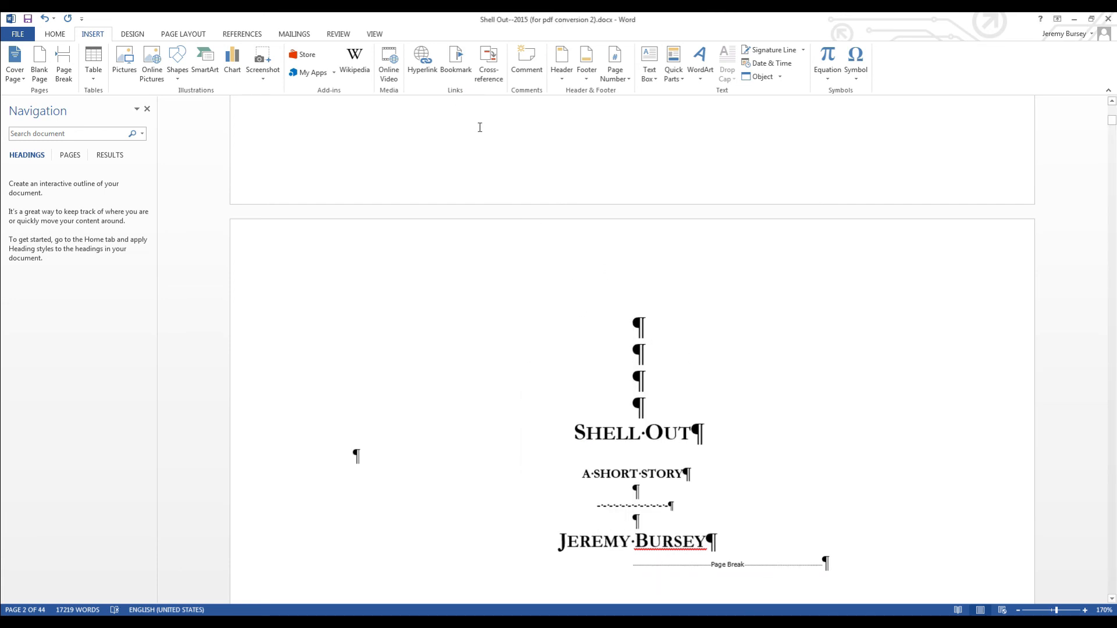
Reassign the maintitle bookmark to the first empty paragraph of the title page.
click(456, 64)
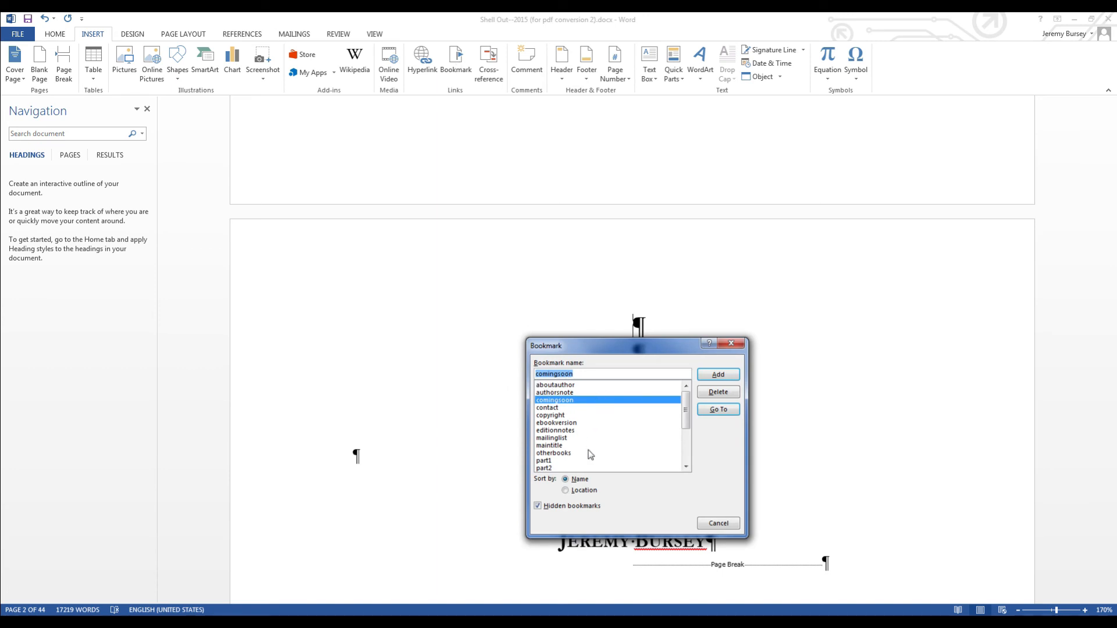
click(552, 446)
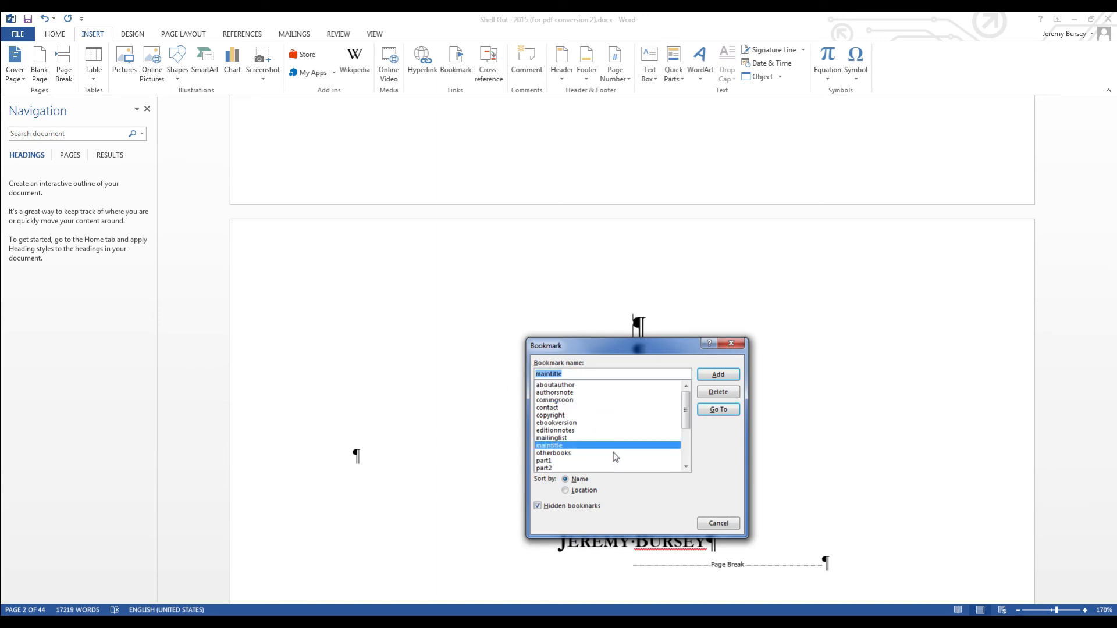
click(719, 375)
Check the bookmark on the first empty line of the copyright page, and go to the editionnotes bookmark.
scroll(716, 410, down, 10)
scroll(685, 448, down, 4)
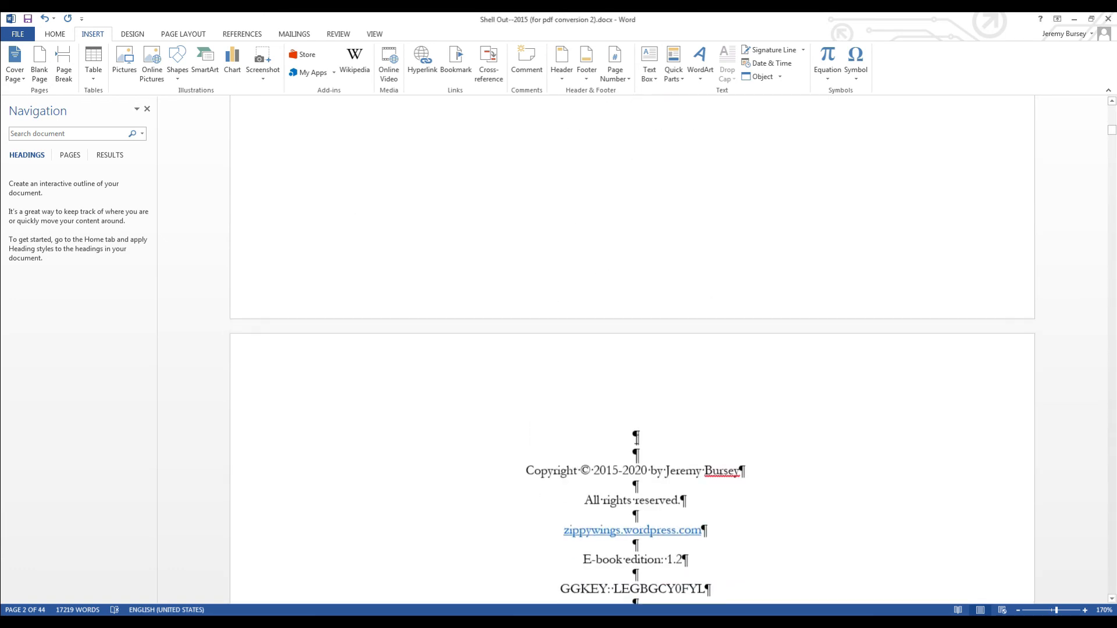
click(457, 57)
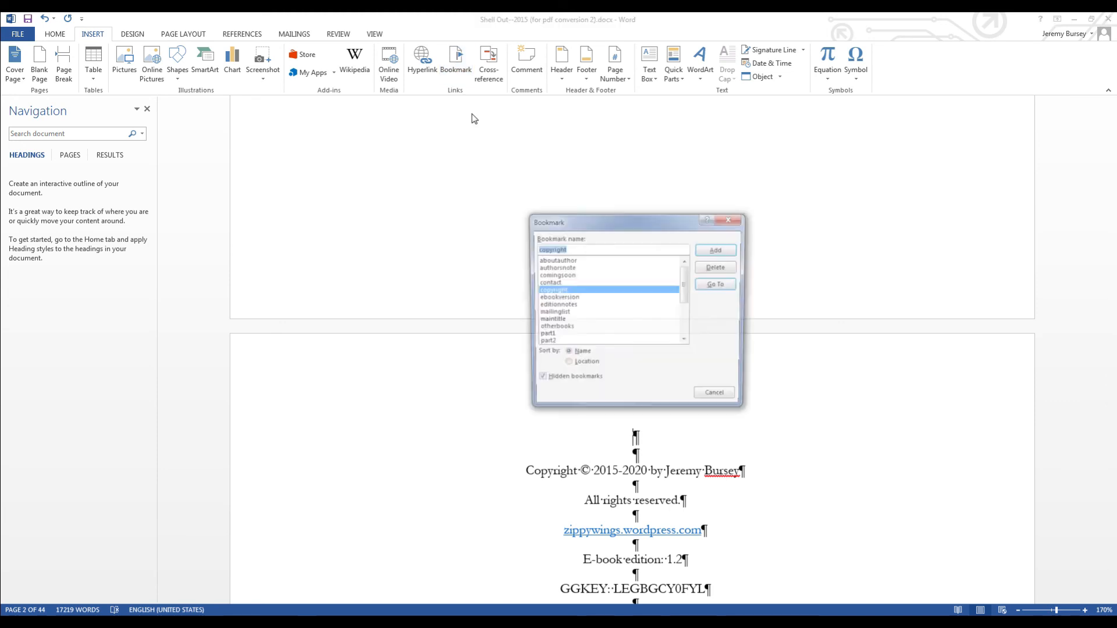
click(564, 306)
click(722, 284)
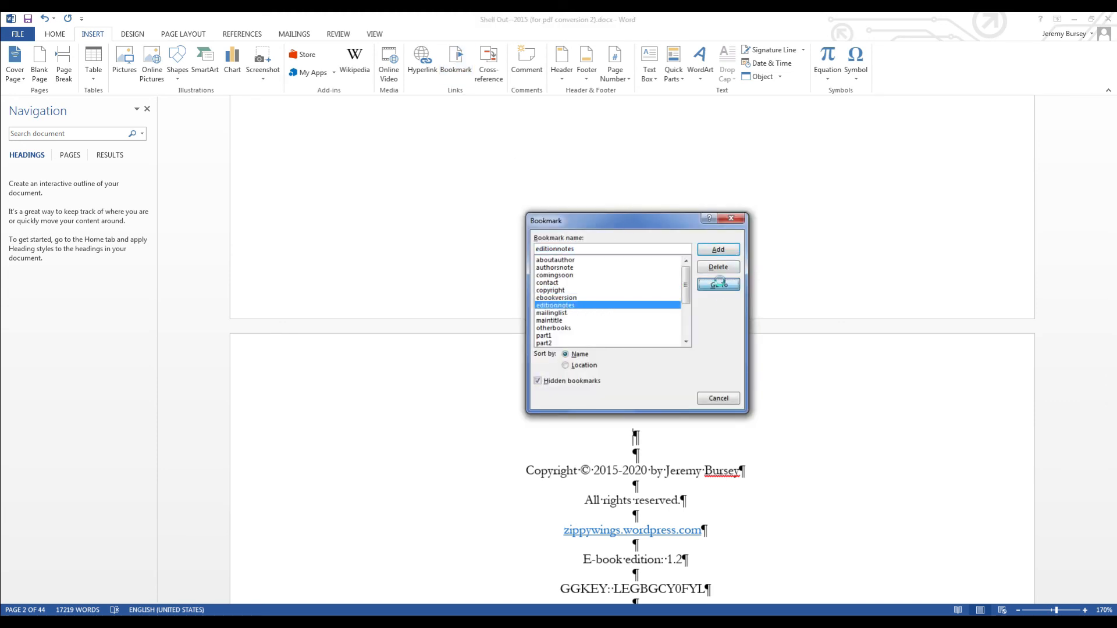
click(716, 406)
Inspect the hyperlink of the Title entry in the Contents list and the destinations available in this document.
scroll(850, 410, up, 10)
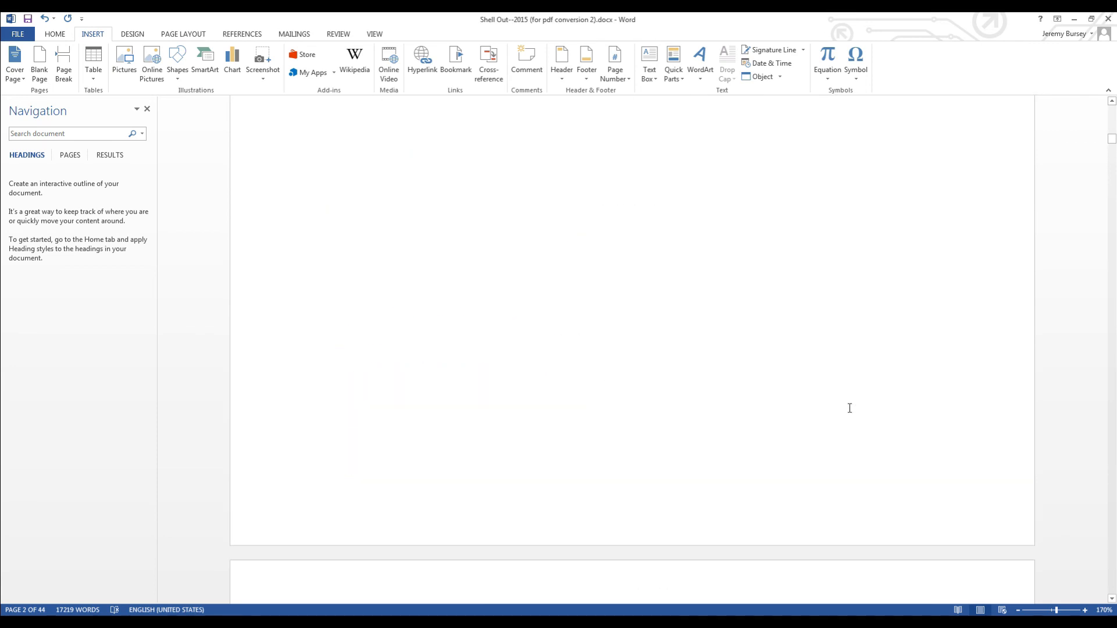
scroll(849, 408, down, 7)
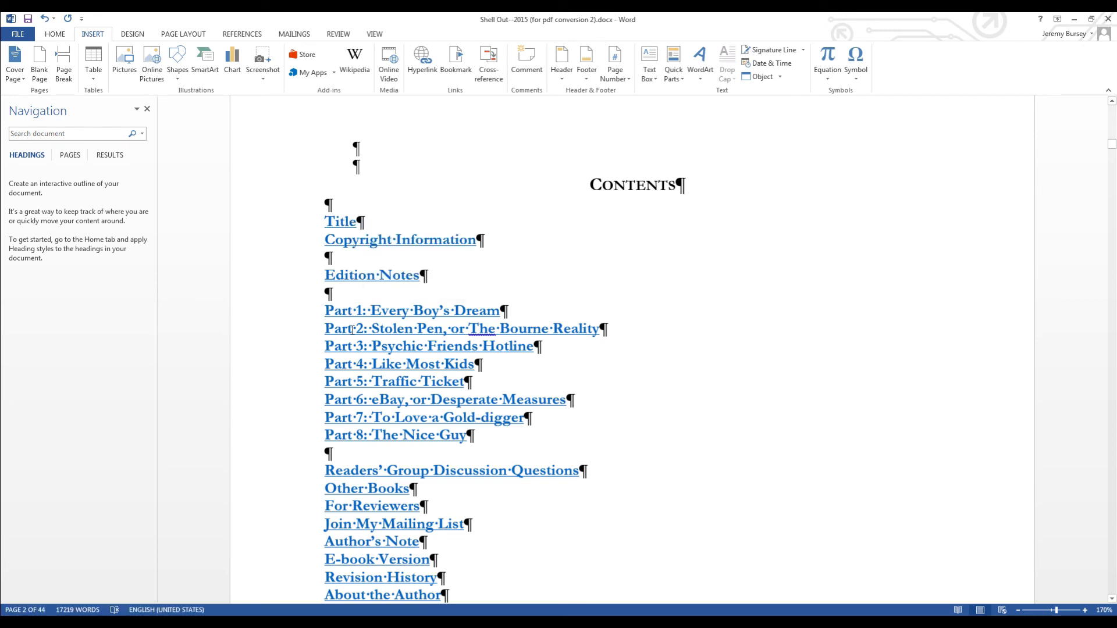
mouse_move(353, 330)
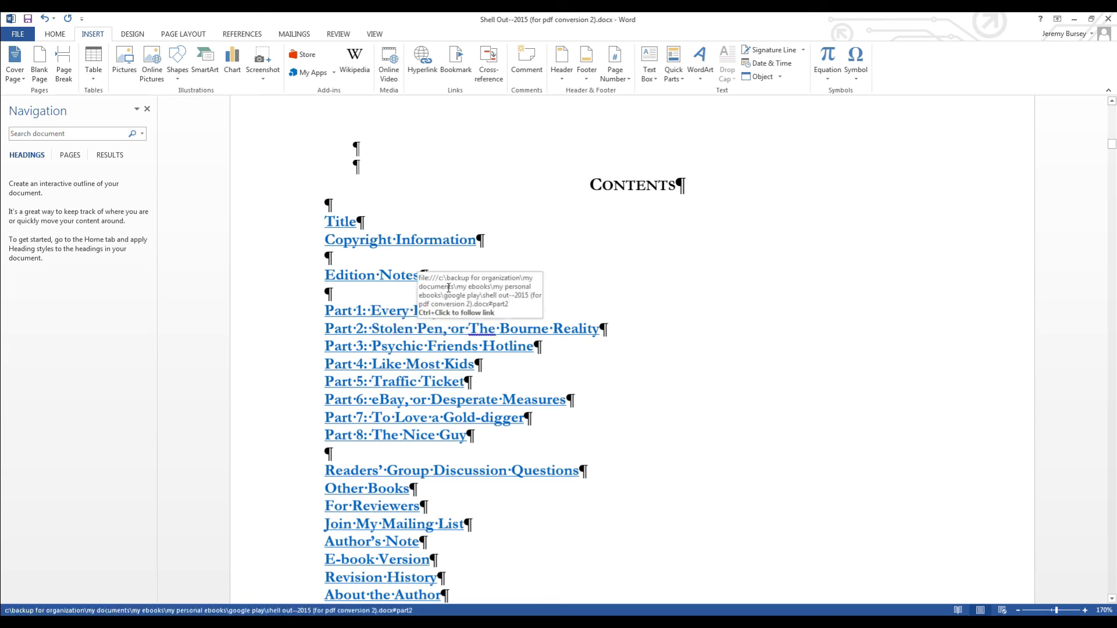
right_click(346, 222)
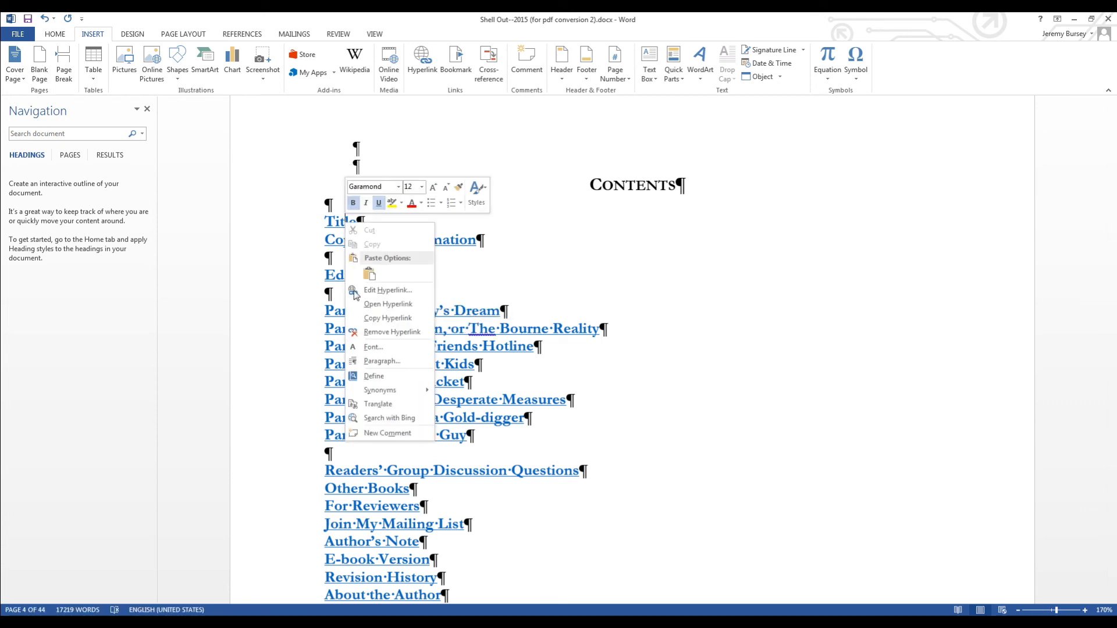
click(384, 333)
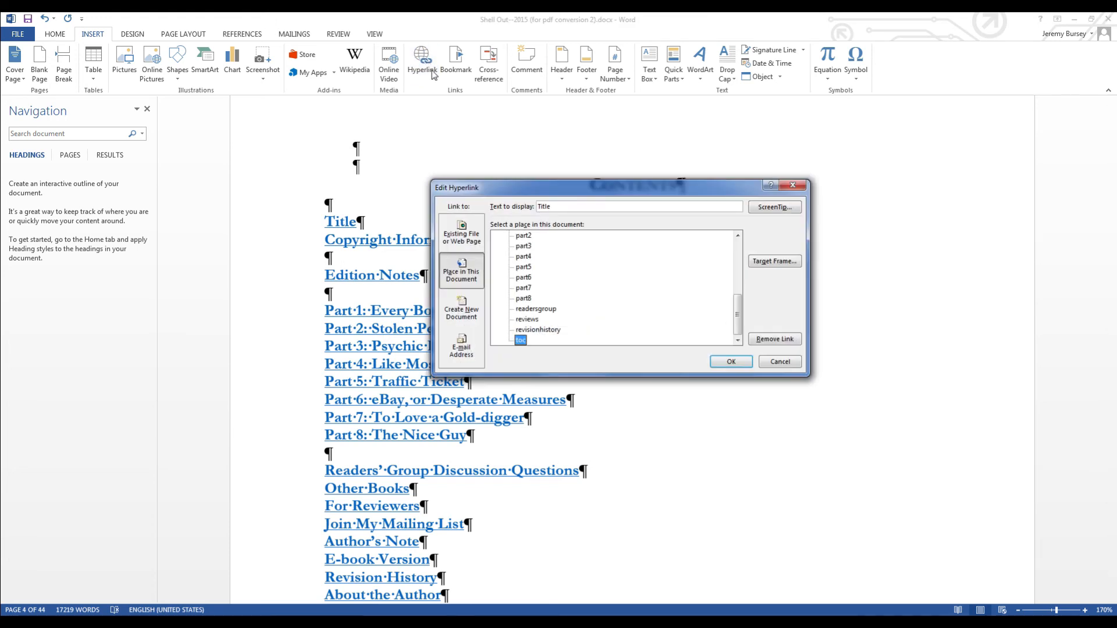
click(727, 362)
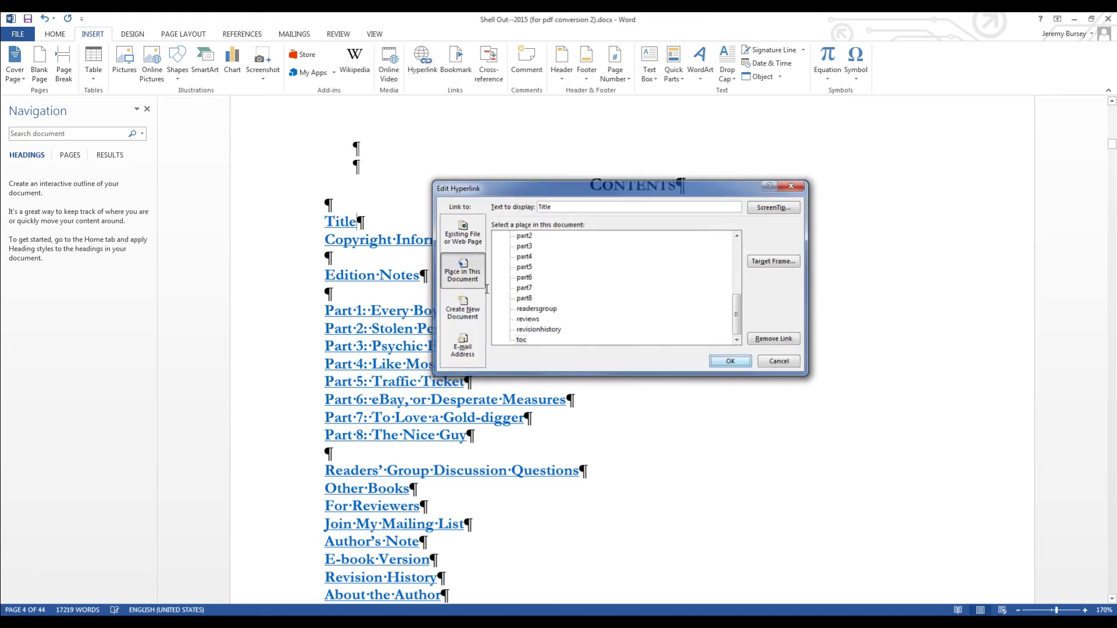
right_click(359, 239)
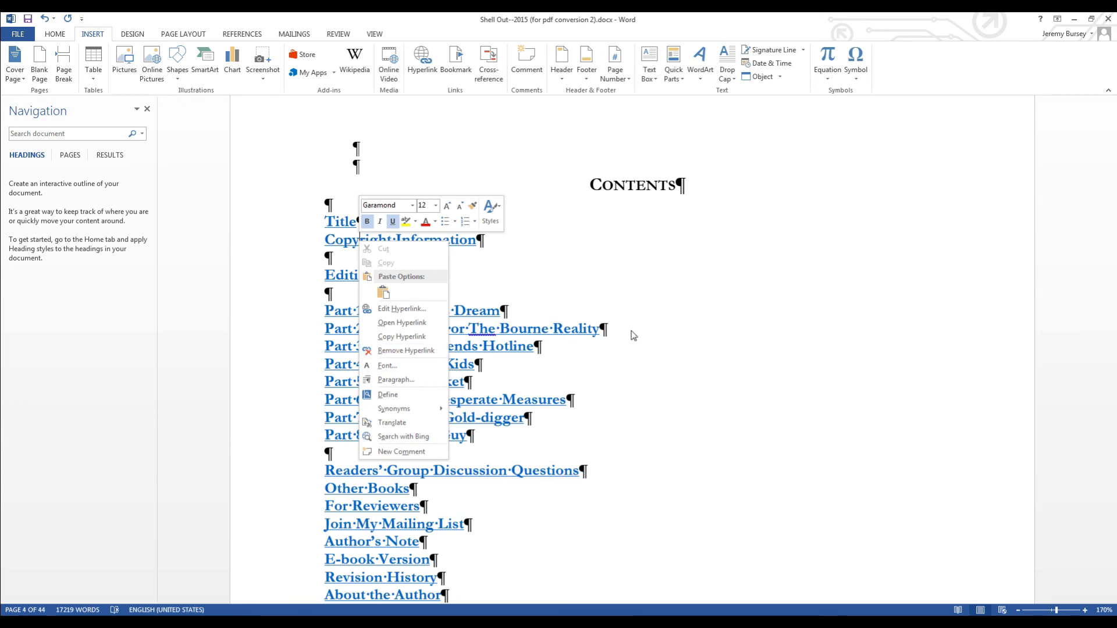
key(Escape)
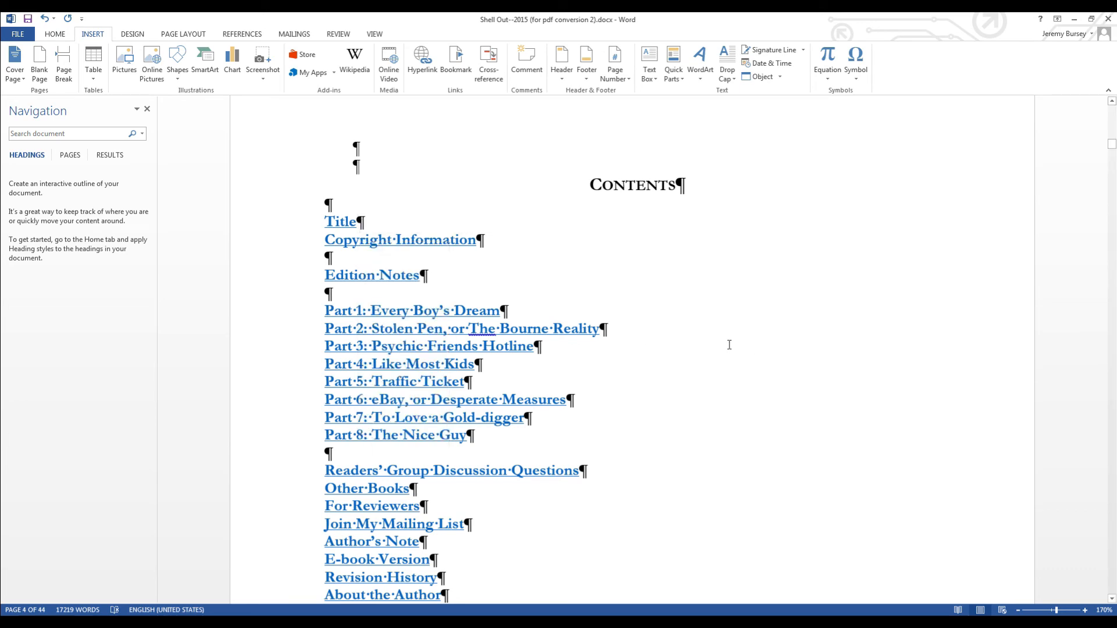
Add an empty paragraph above the first page's page break and insert the picture shell out cover alt new 3a.jpg from the Book Parts folder.
scroll(729, 345, up, 15)
scroll(735, 341, up, 20)
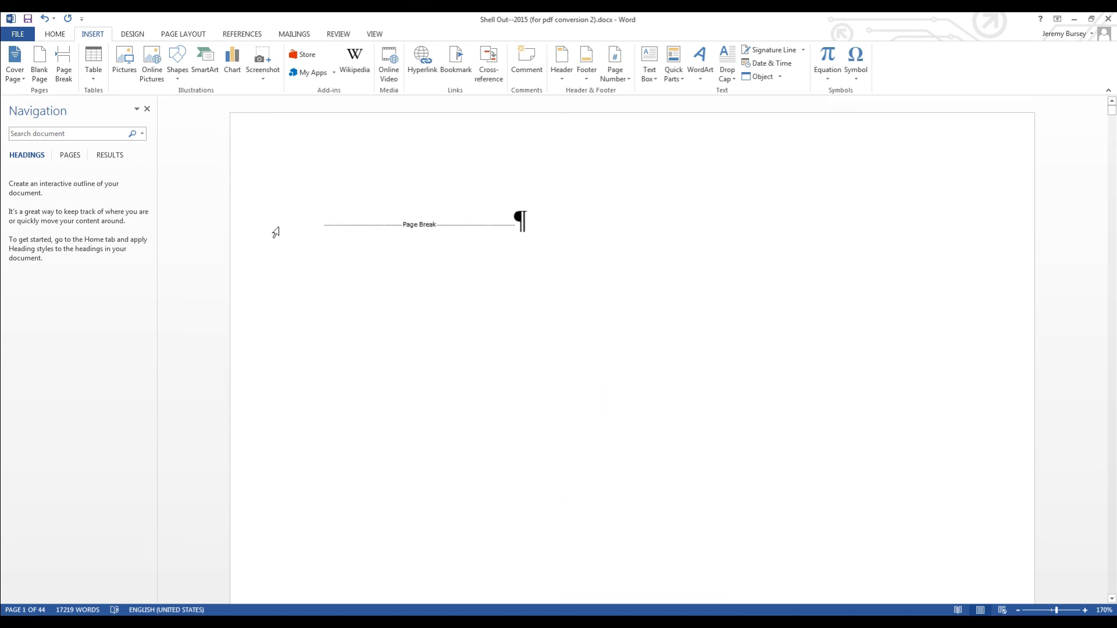
click(323, 223)
key(Return)
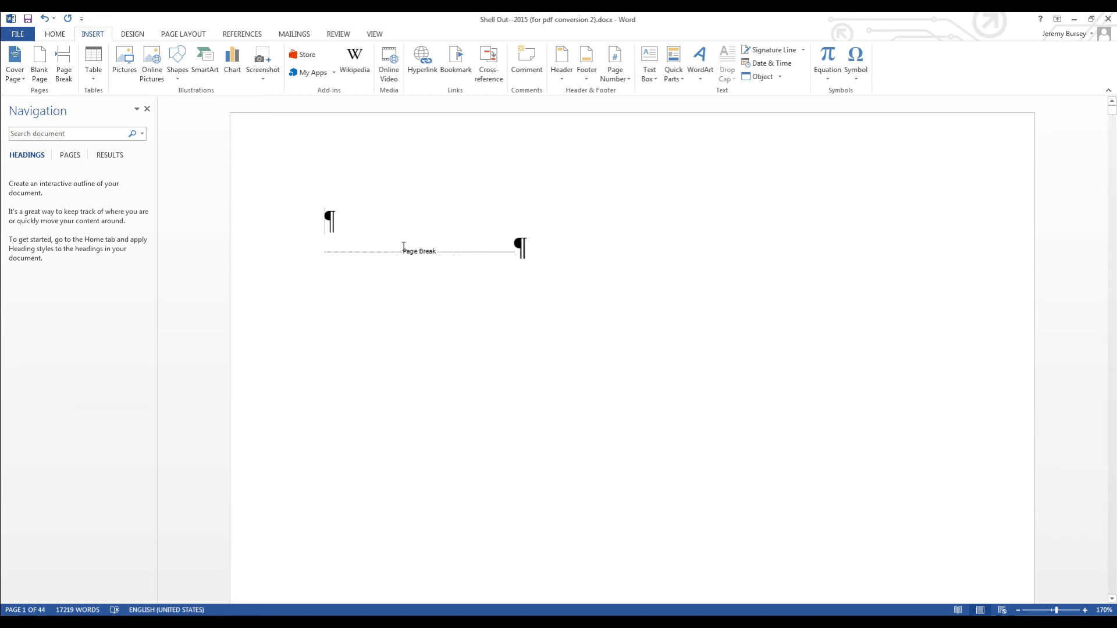
click(124, 61)
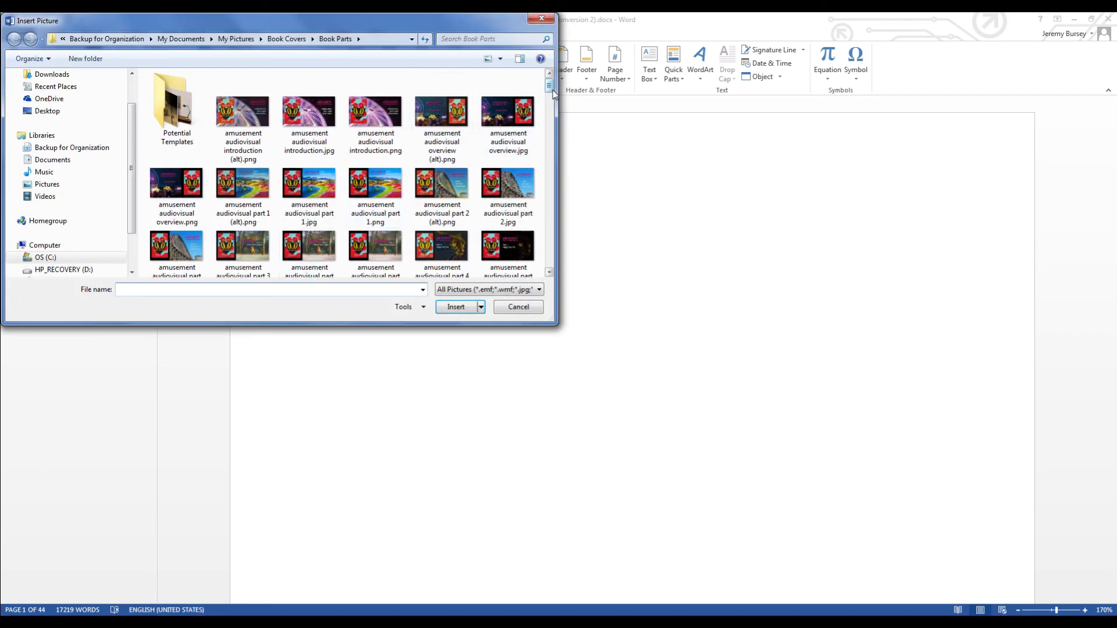
drag(549, 88, 549, 225)
click(300, 204)
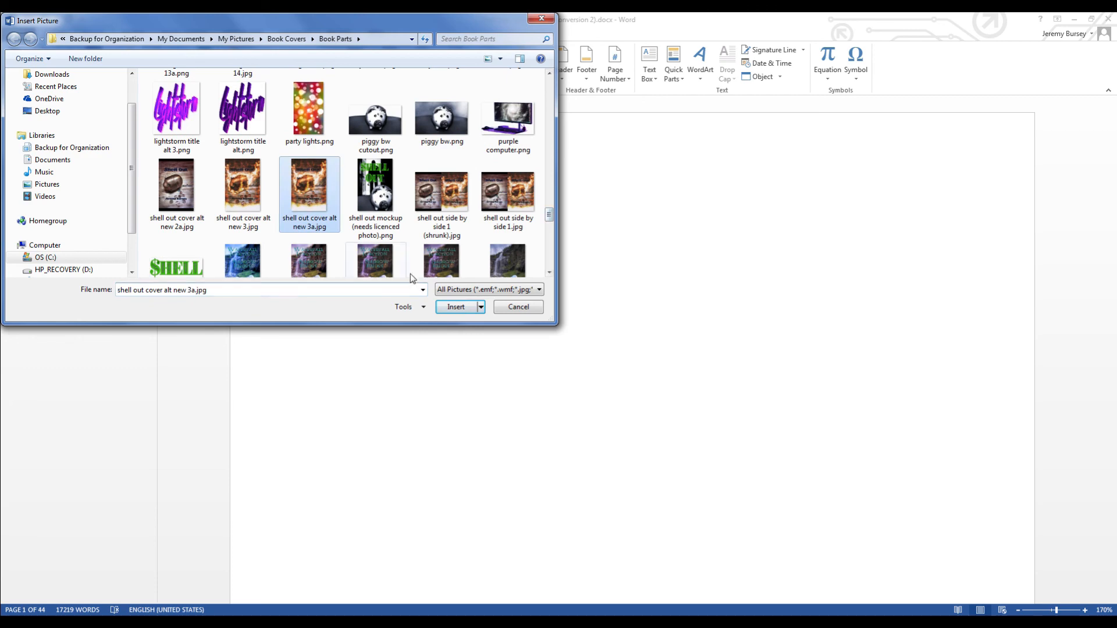
click(456, 307)
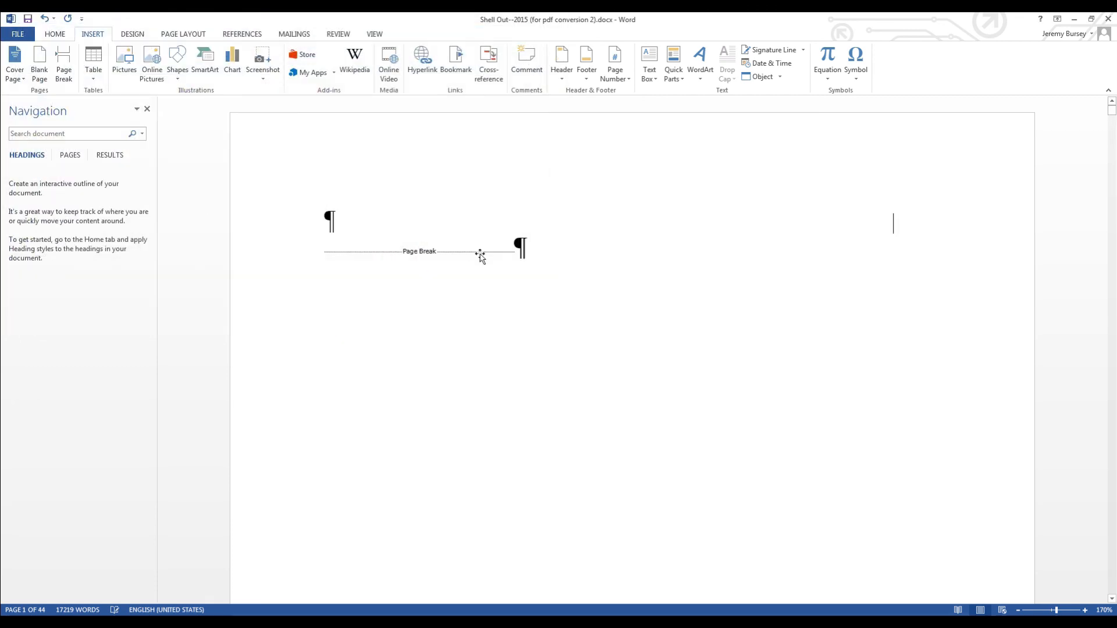
Shrink the cover picture proportionally so that the page break fits beneath it on the first page.
scroll(479, 256, down, 15)
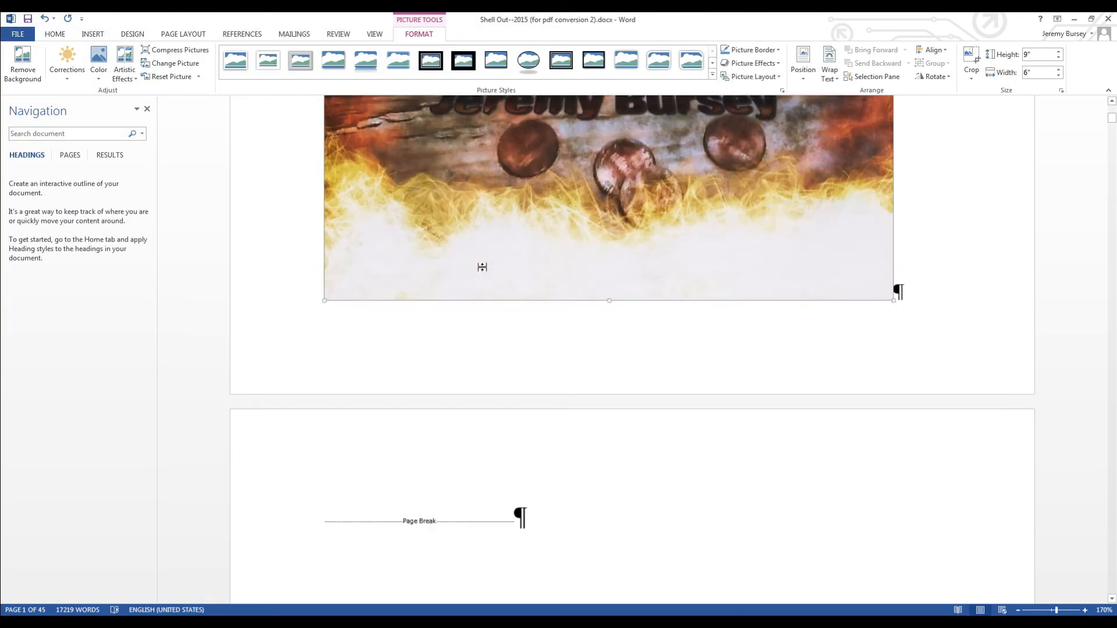
scroll(666, 331, up, 3)
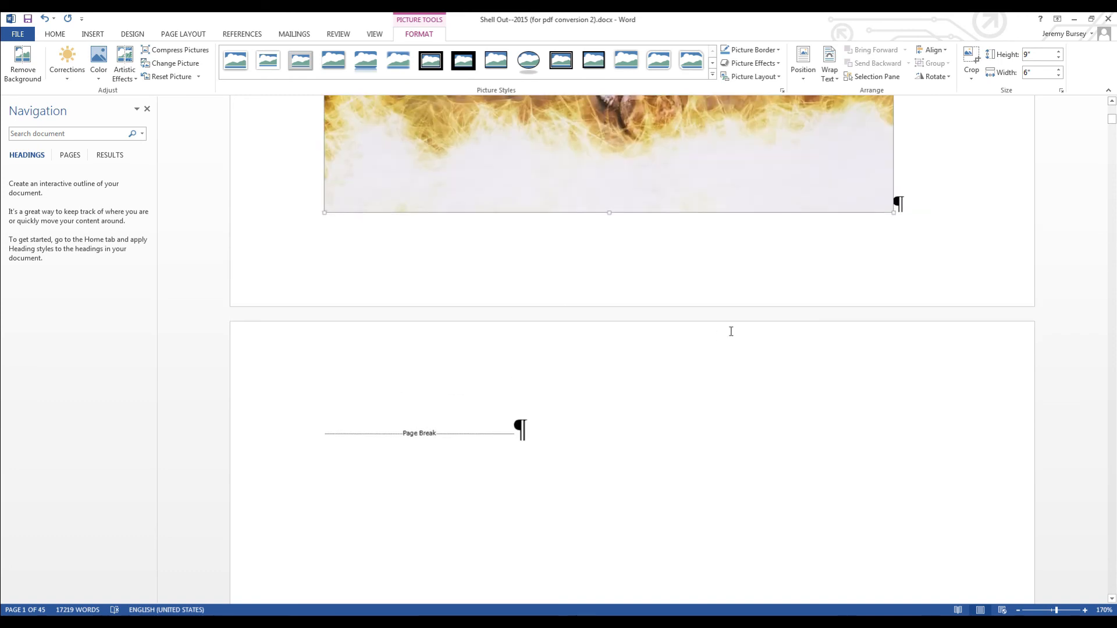
scroll(728, 330, up, 1)
scroll(688, 354, down, 2)
scroll(688, 354, down, 1)
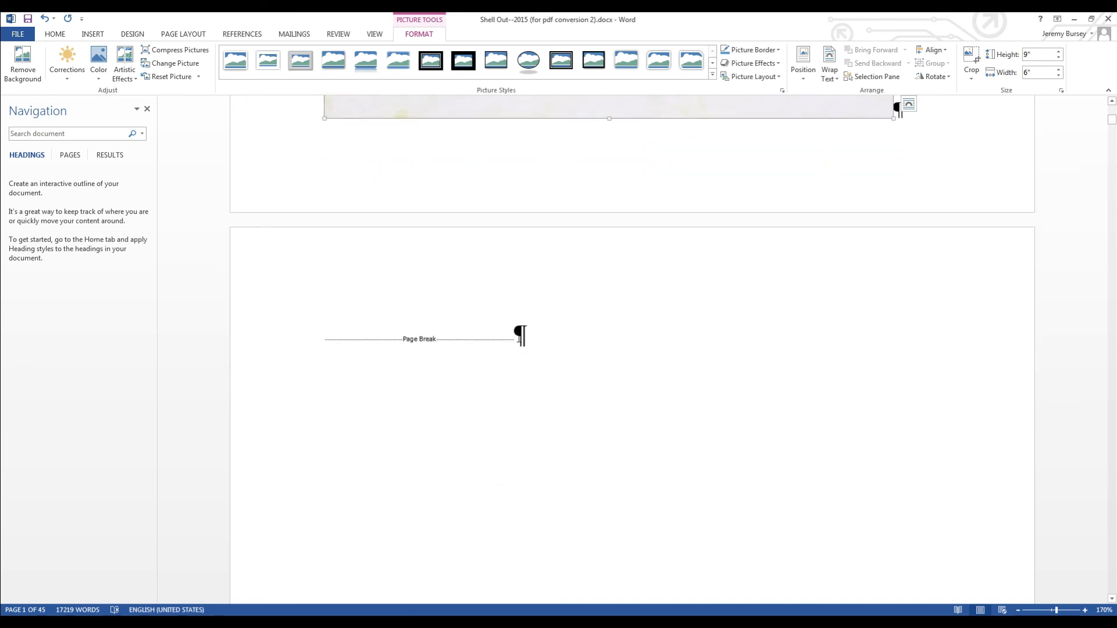
scroll(887, 235, up, 4)
scroll(863, 224, up, 10)
scroll(853, 237, down, 6)
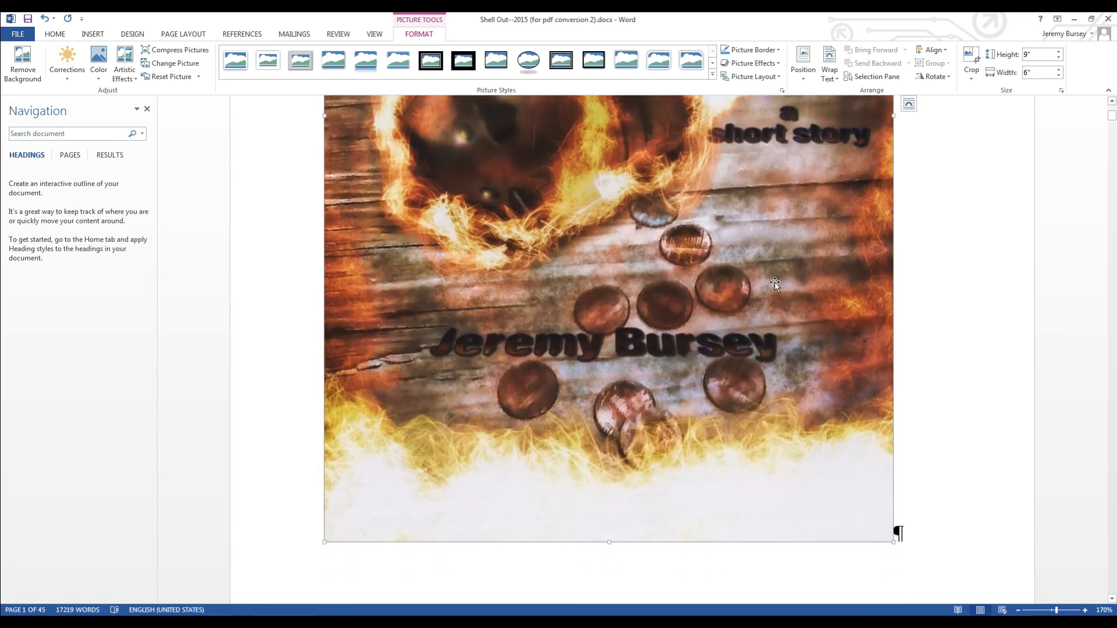
right_click(774, 284)
key(Escape)
drag(894, 540, 853, 499)
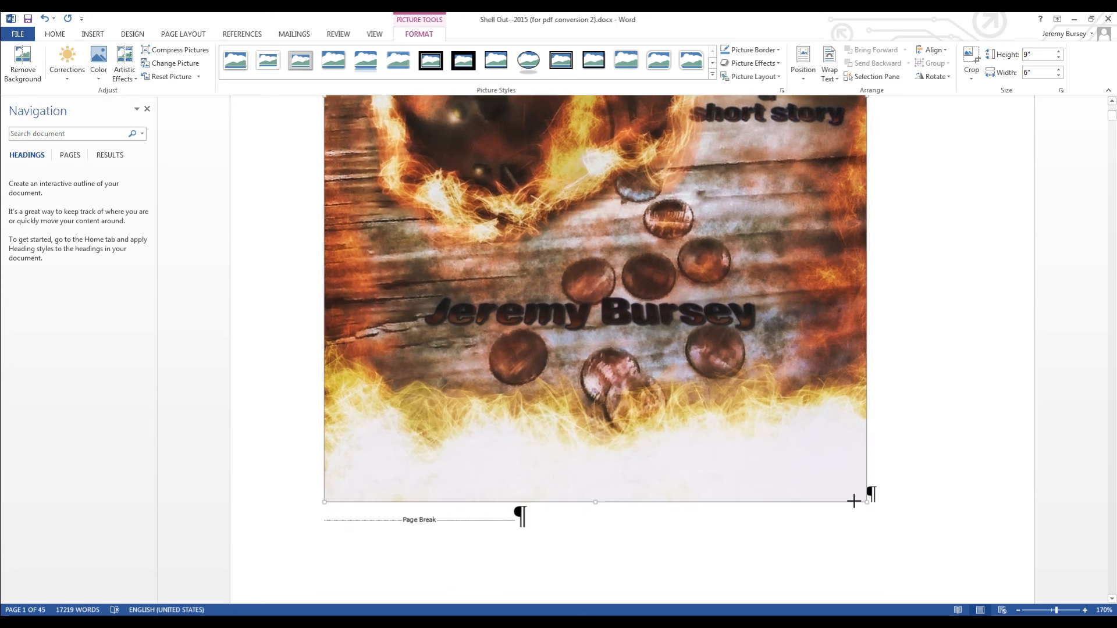
Center the cover picture horizontally on the first page and check the layout up to the title page.
click(54, 35)
click(267, 71)
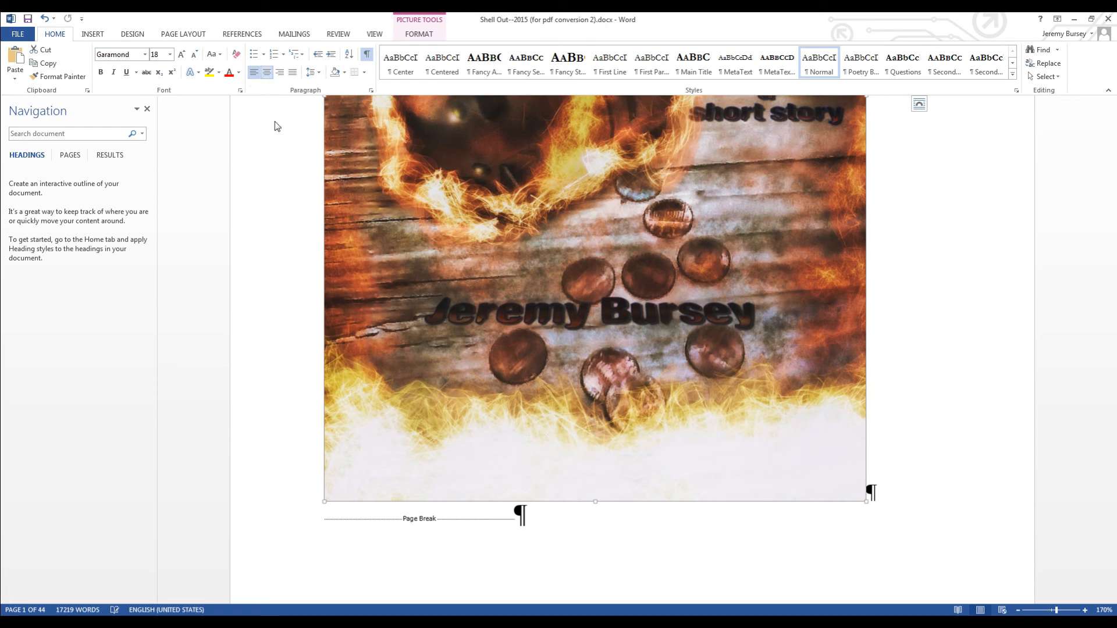
scroll(285, 224, up, 3)
scroll(290, 232, up, 3)
scroll(290, 233, down, 8)
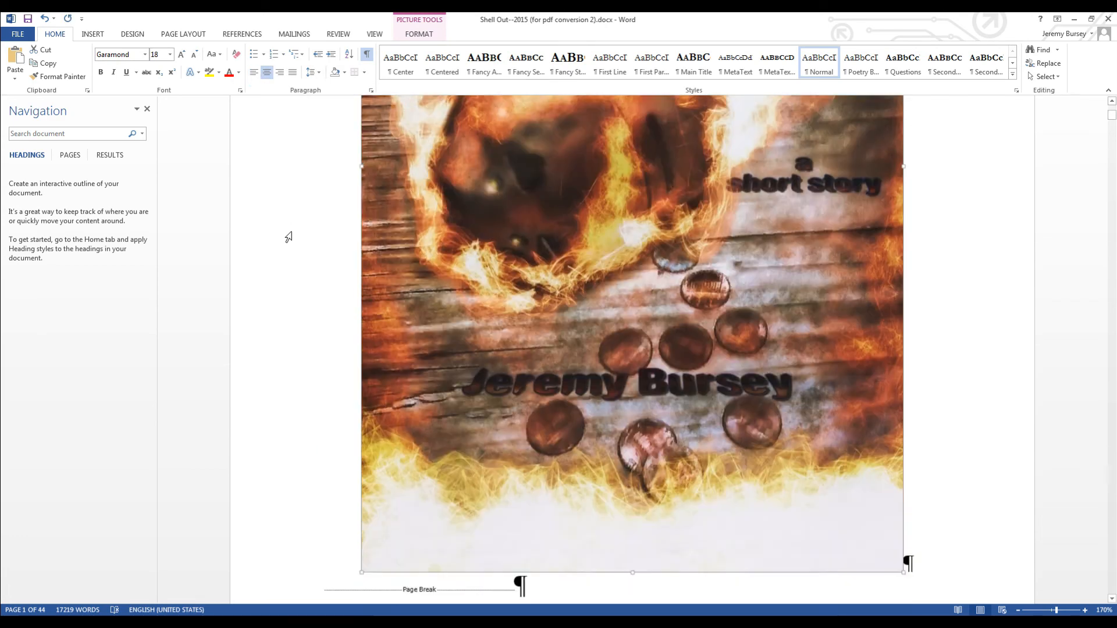
scroll(291, 236, up, 1)
scroll(291, 237, up, 2)
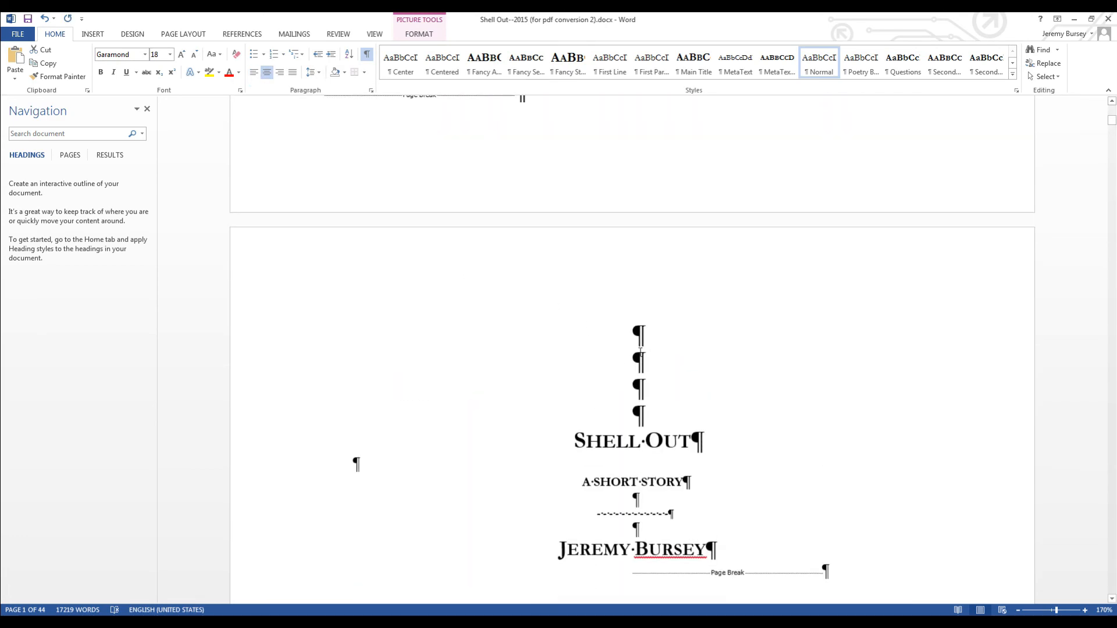
Add a bookmark named coverimage to the cover picture on the first page.
scroll(619, 366, up, 3)
scroll(620, 365, up, 10)
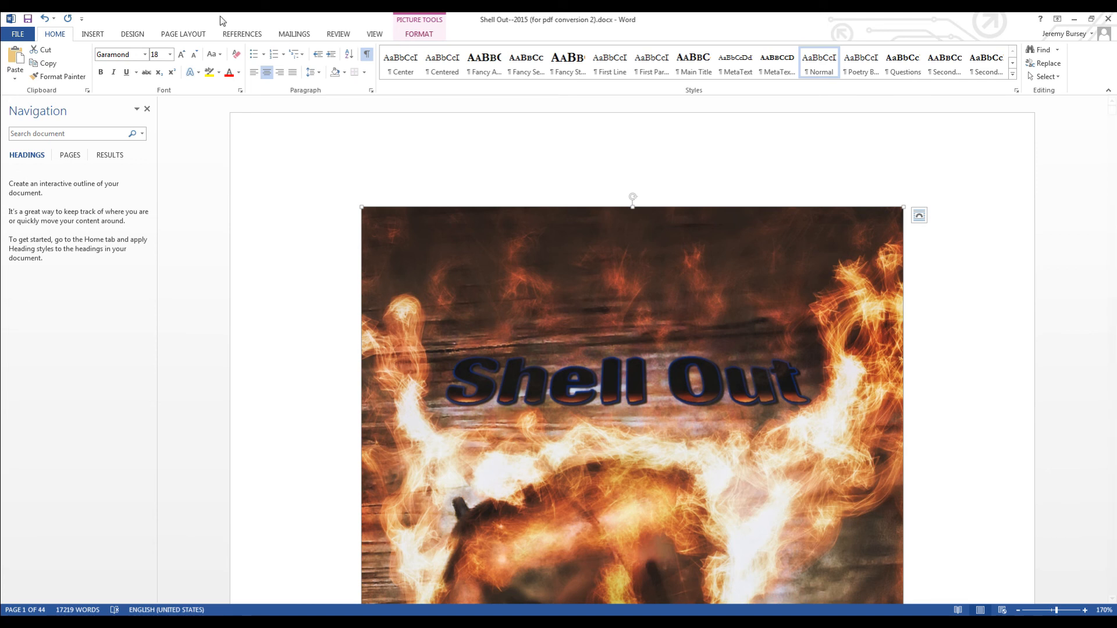
click(100, 38)
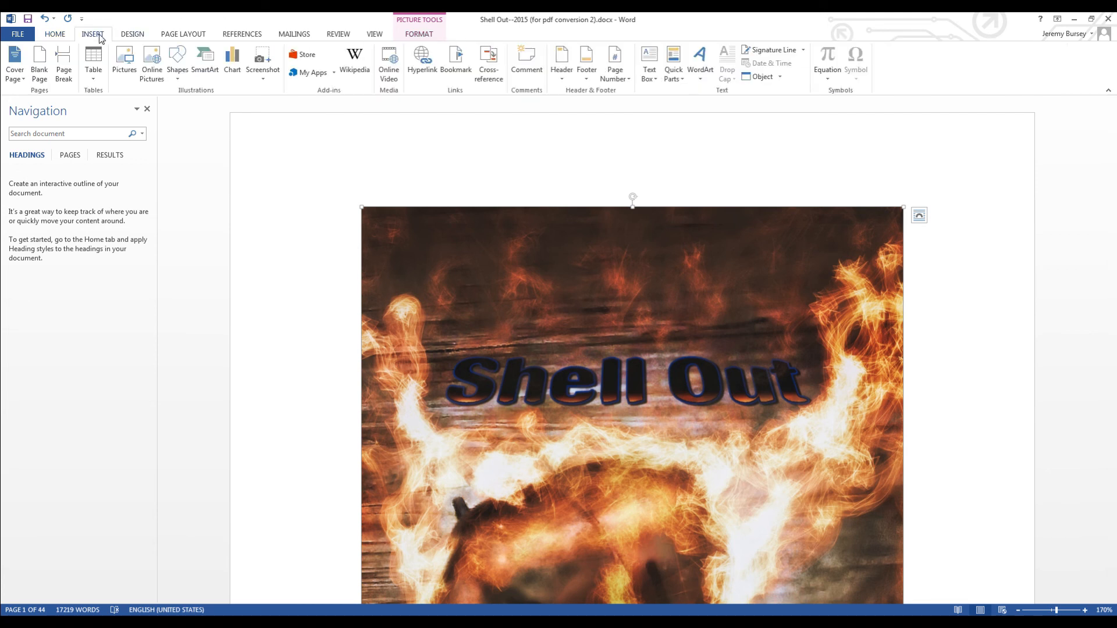
click(455, 61)
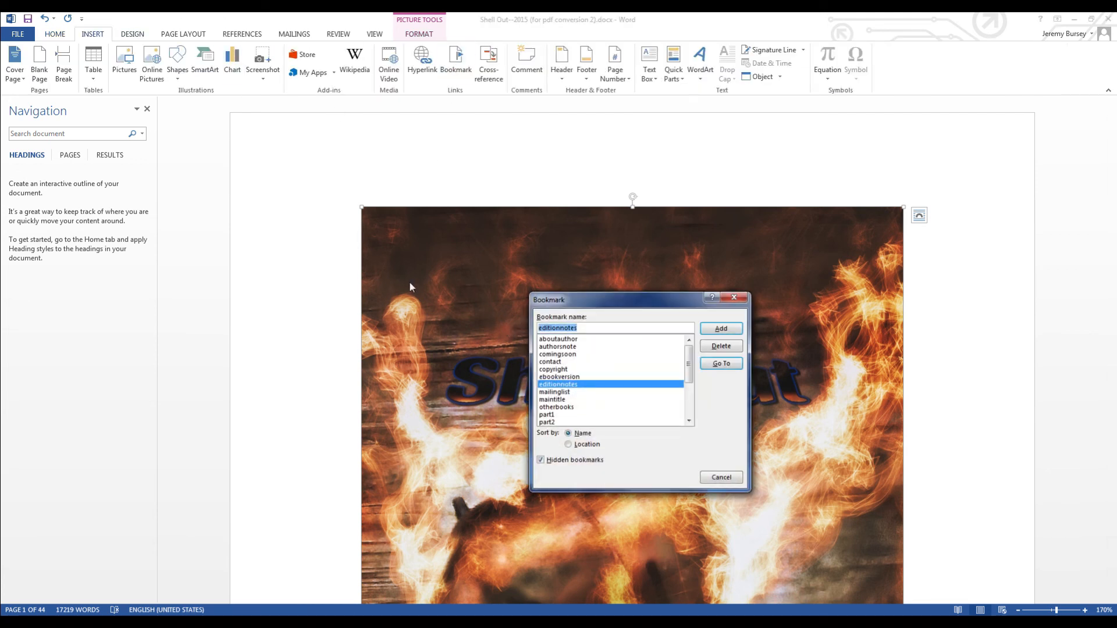
text(coverimage)
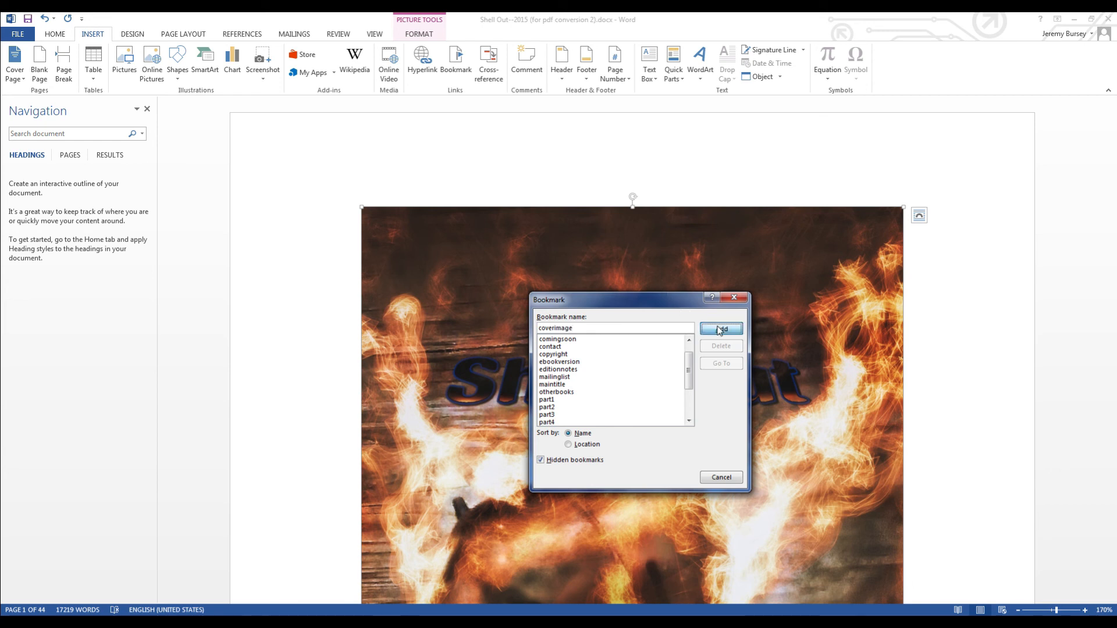
click(719, 329)
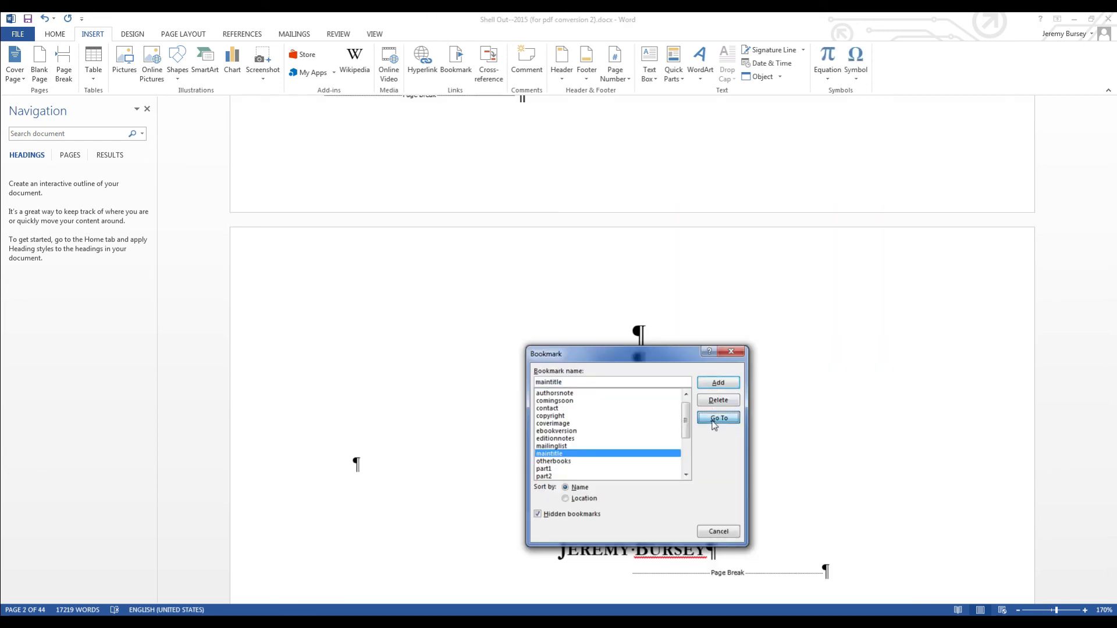
Test the maintitle, otherbooks and coverimage bookmarks by going to each of them.
click(718, 417)
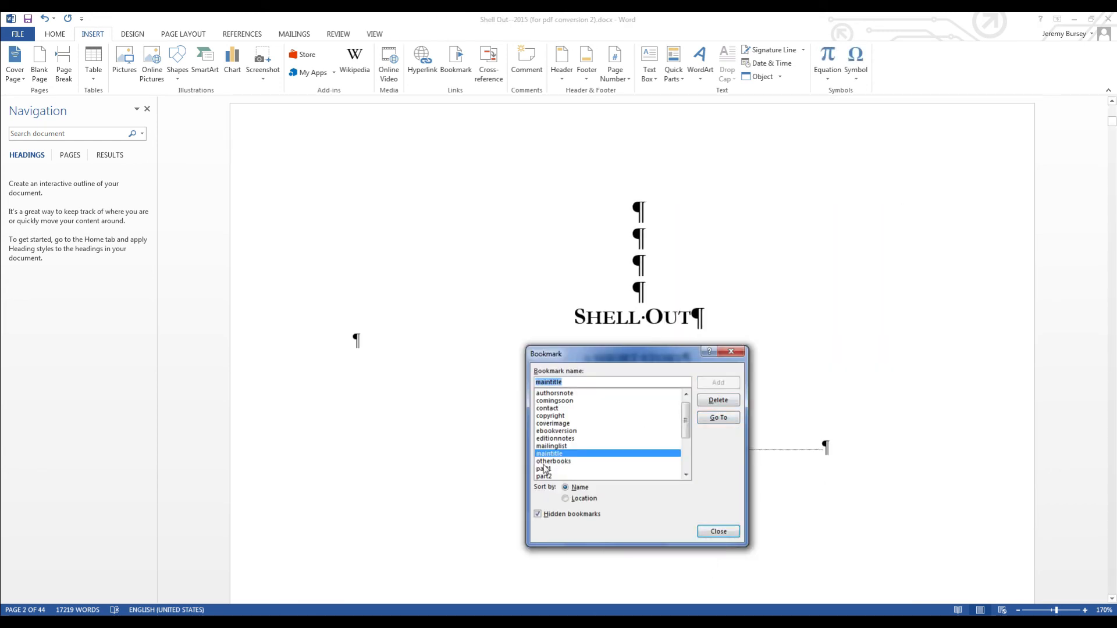
click(547, 461)
click(714, 419)
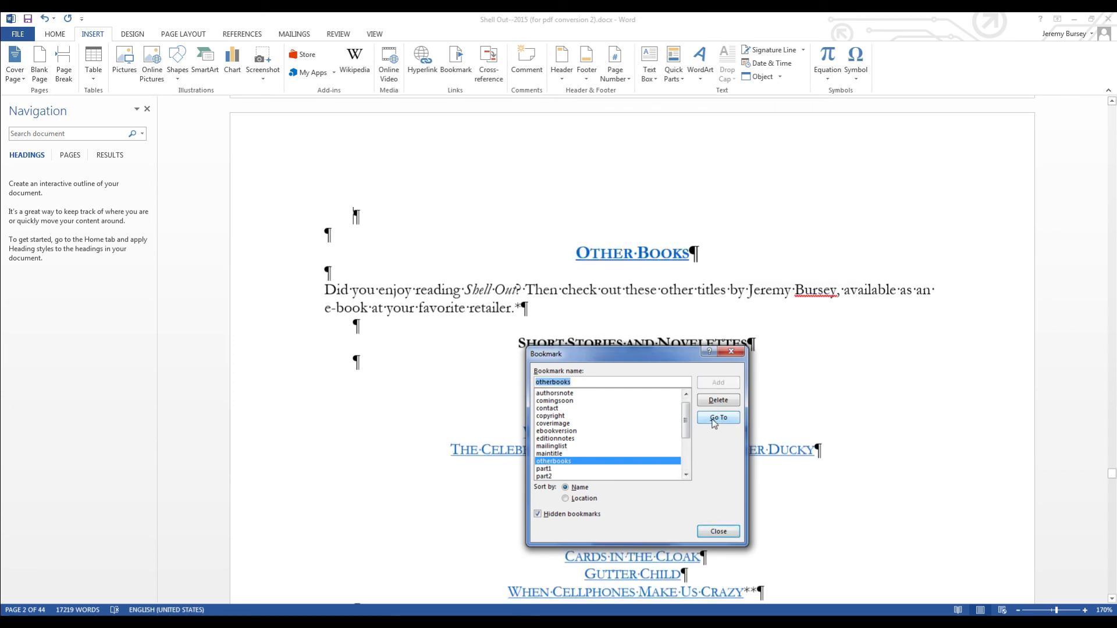
click(551, 424)
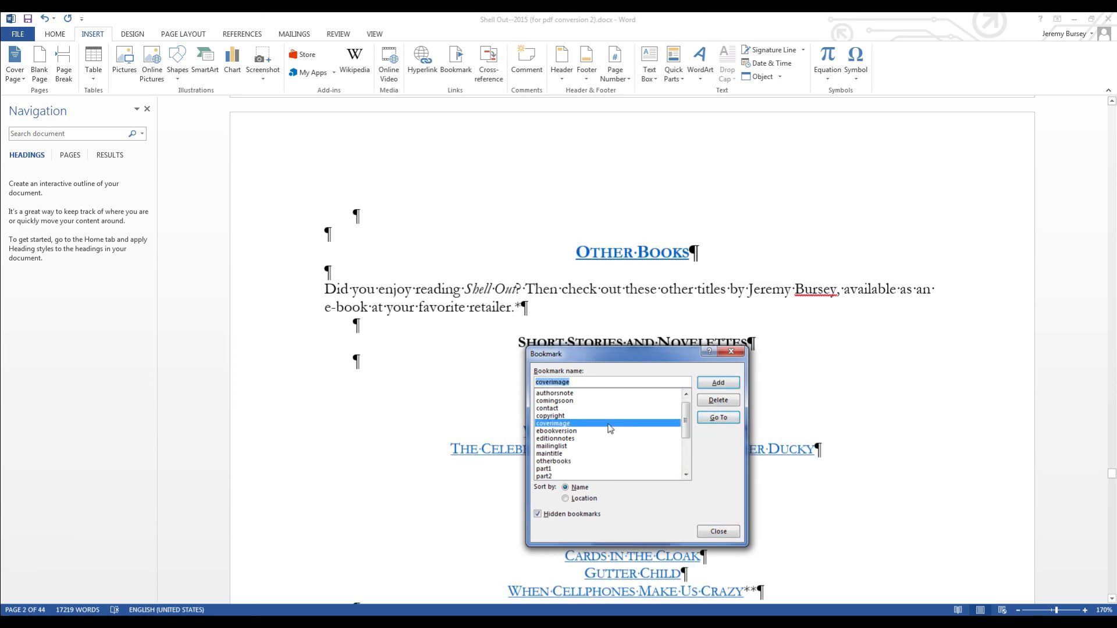
click(716, 419)
click(720, 534)
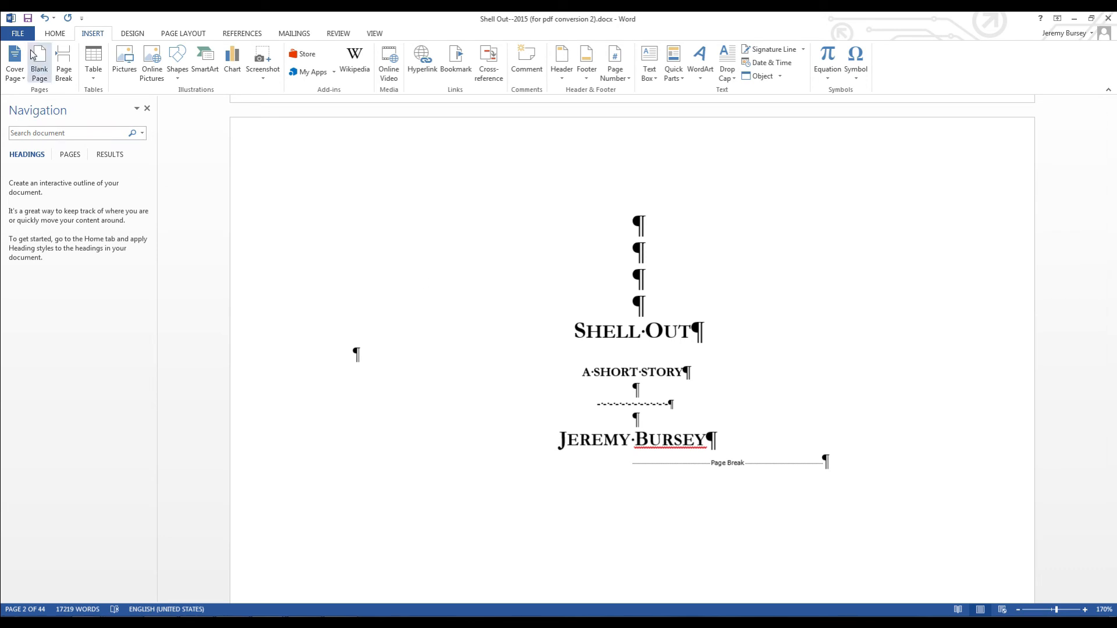
click(16, 34)
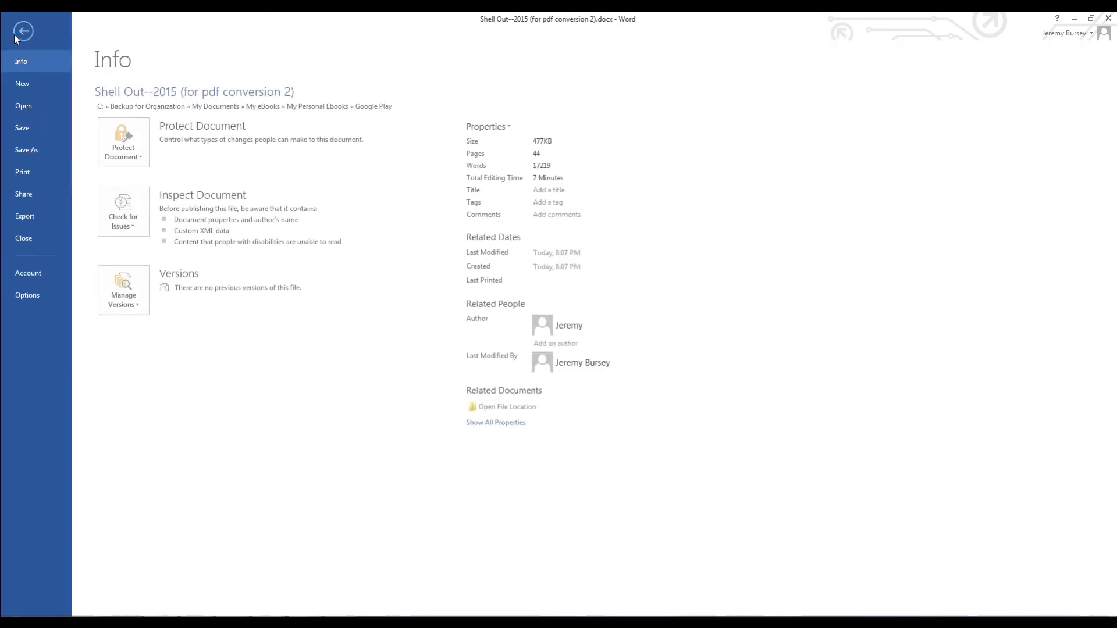
click(33, 214)
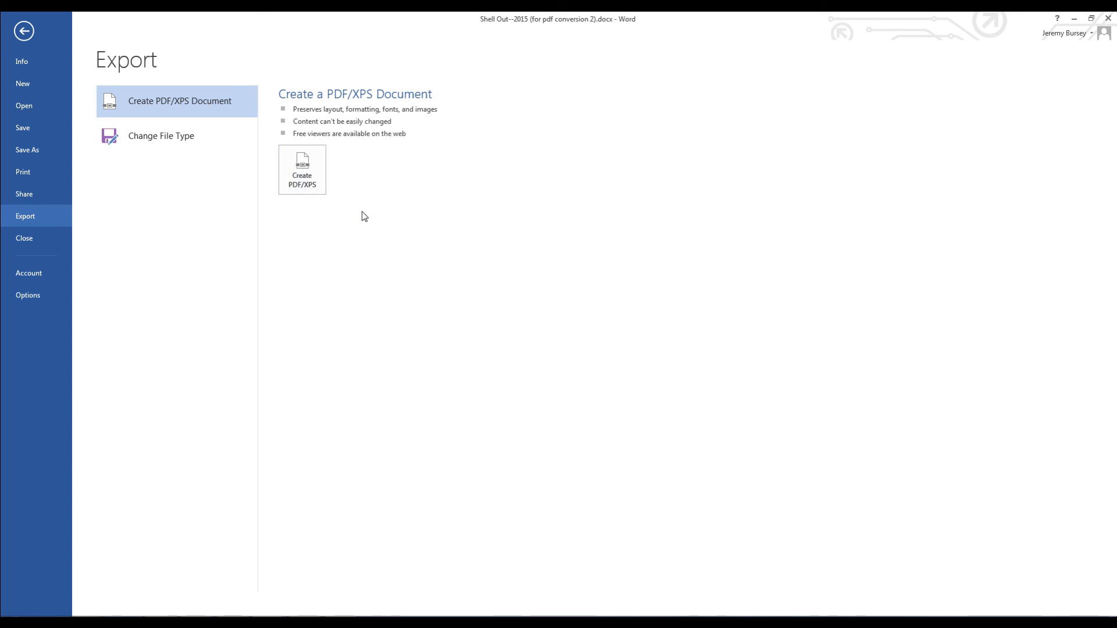
click(28, 36)
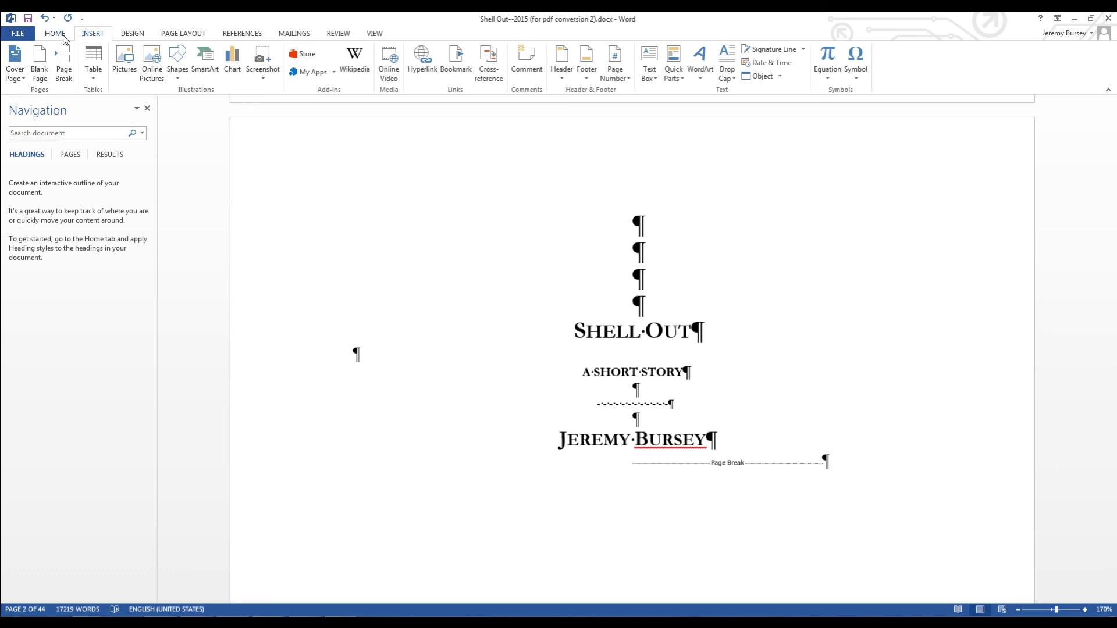
Set a custom paper size of 5.5 inches wide by 8.5 inches high for the whole document.
click(174, 34)
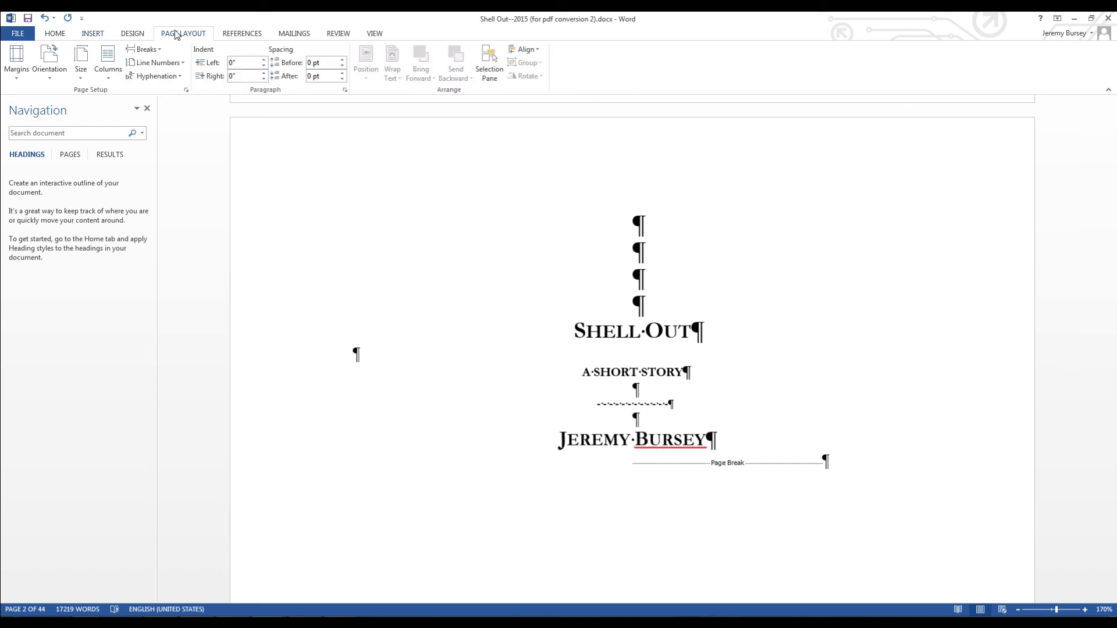
click(83, 76)
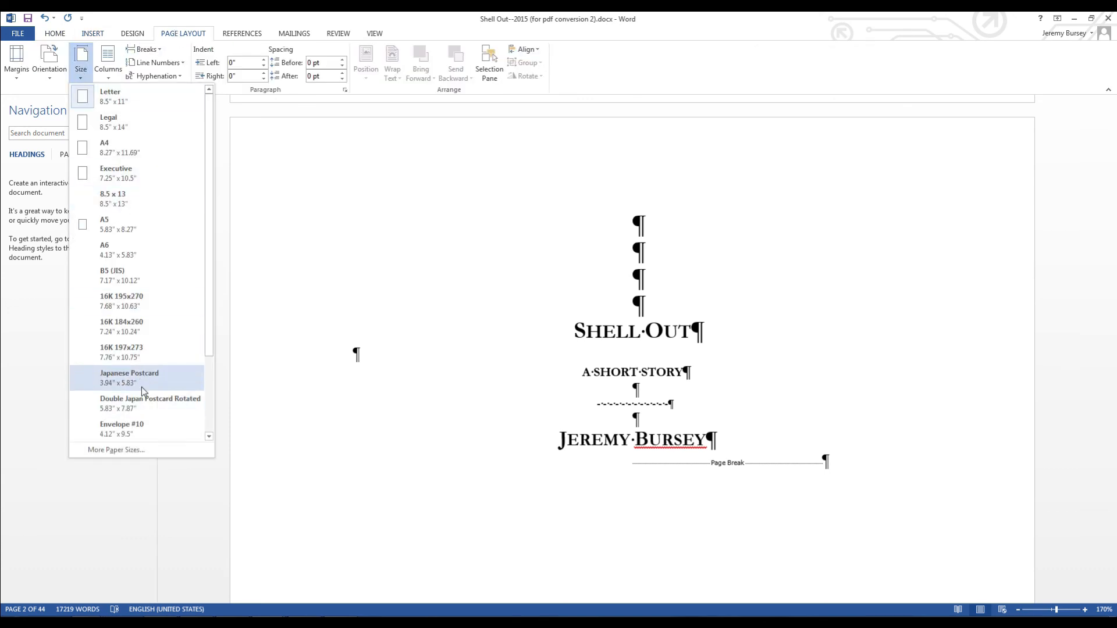
scroll(143, 378, down, 2)
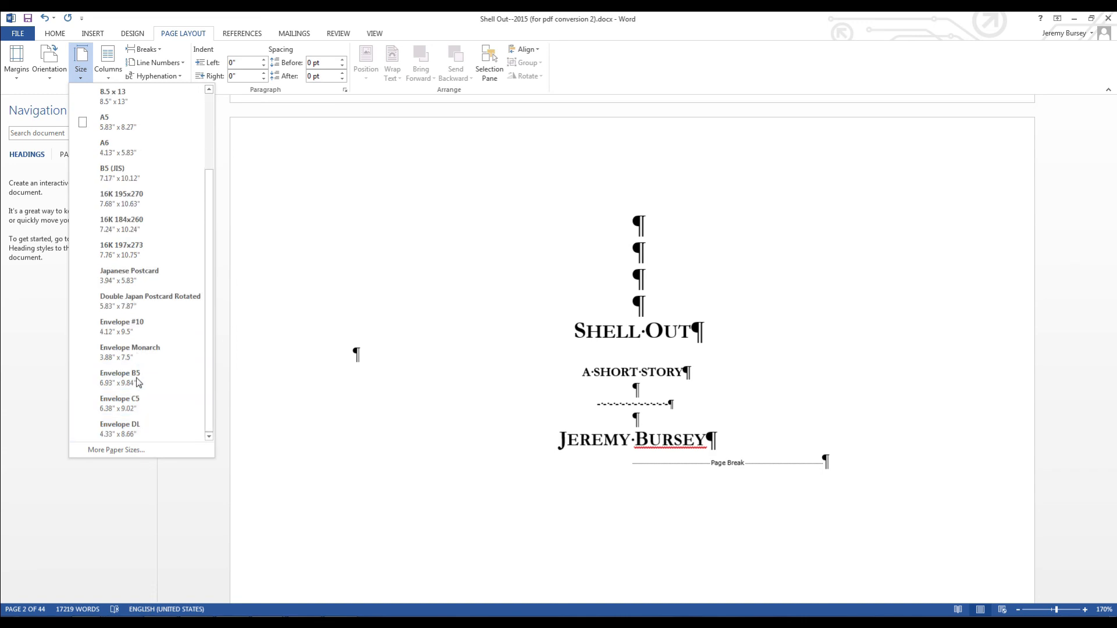
click(132, 451)
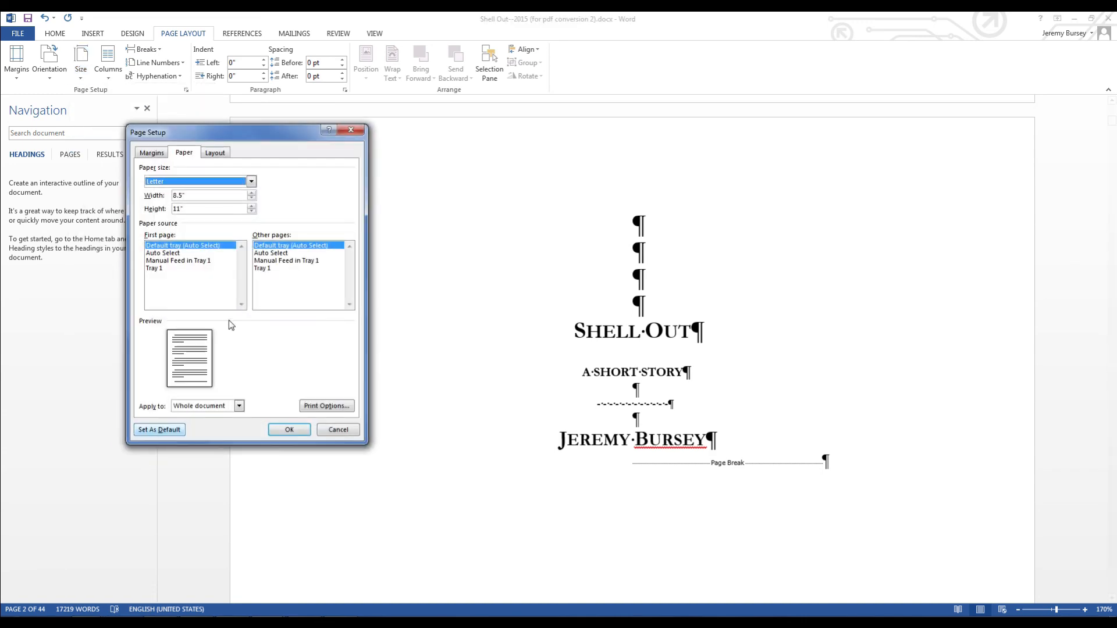
click(176, 195)
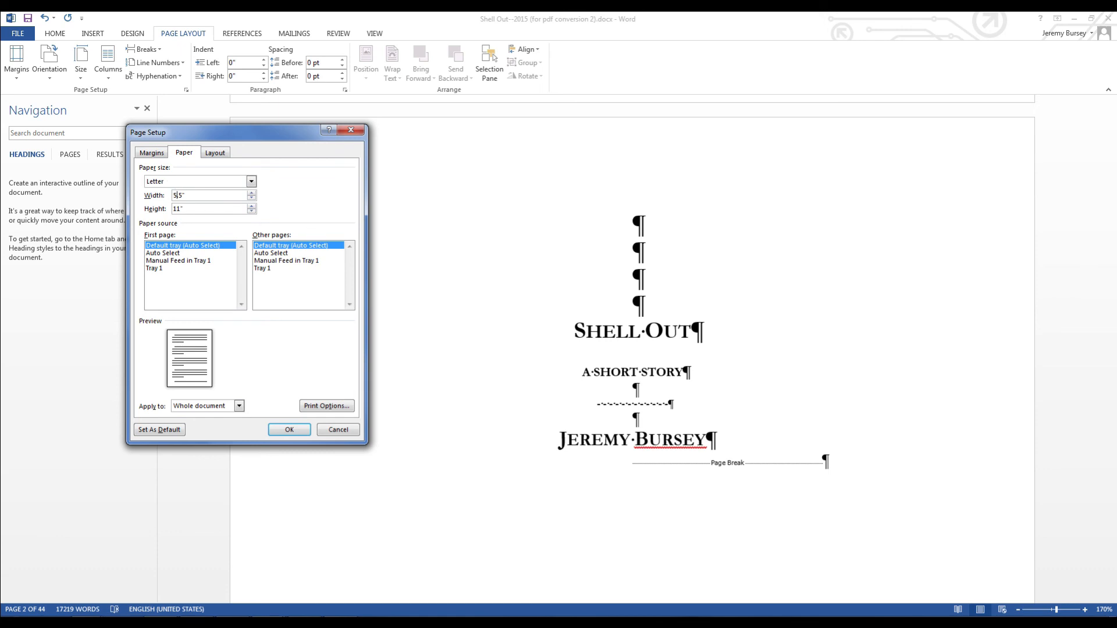
click(181, 209)
key(BackSpace)
key(BackSpace)
text(8.5)
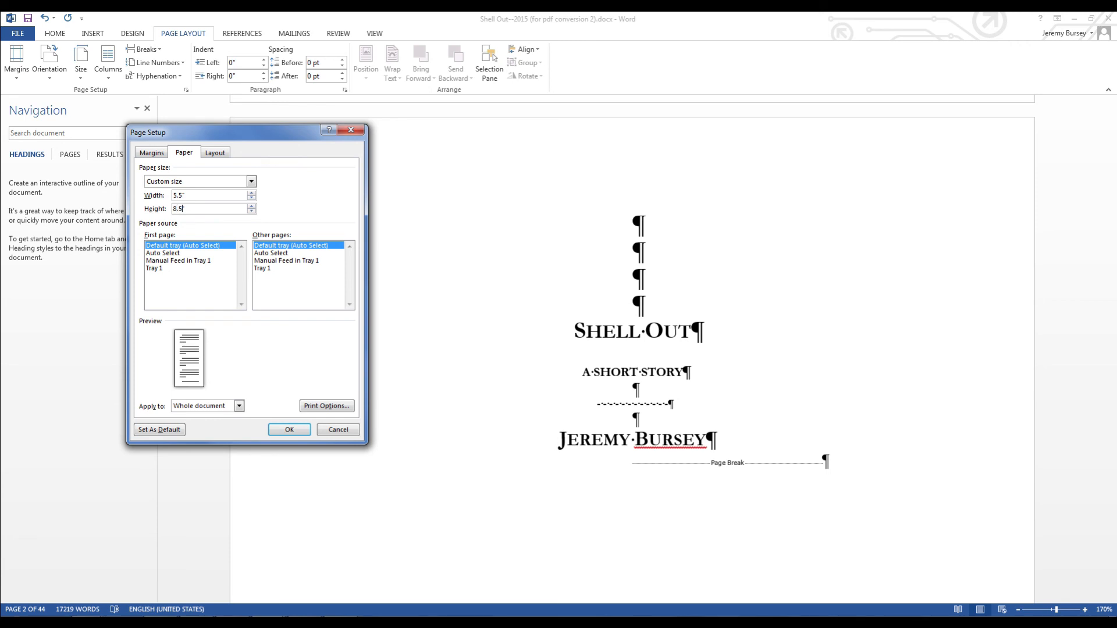
Set the top, bottom, left and right page margins to 0.5 inch.
click(152, 152)
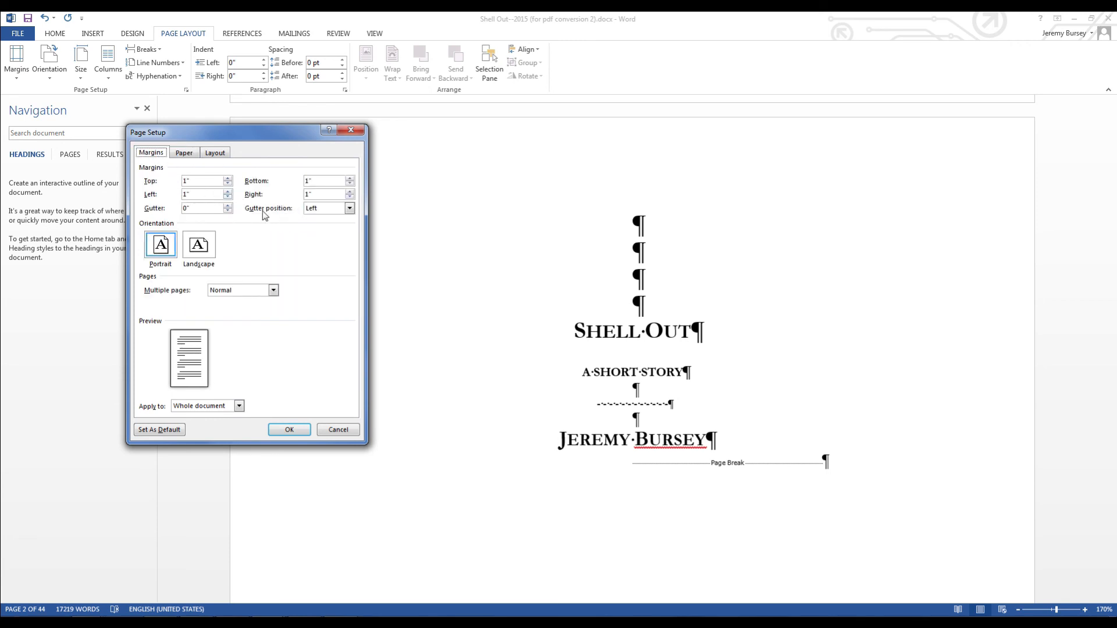
click(185, 181)
text(.5)
click(196, 196)
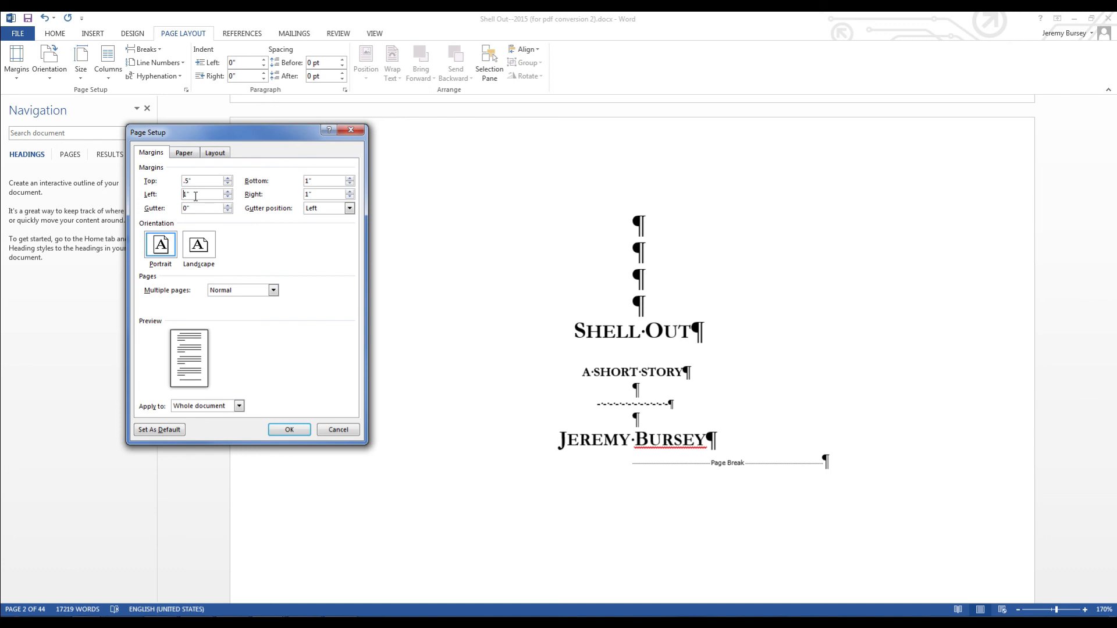
text(.5.5)
key(Tab)
text(1.5)
Set the header and footer distance from the edge to 0.25 inch and apply the page setup to the whole document.
click(221, 157)
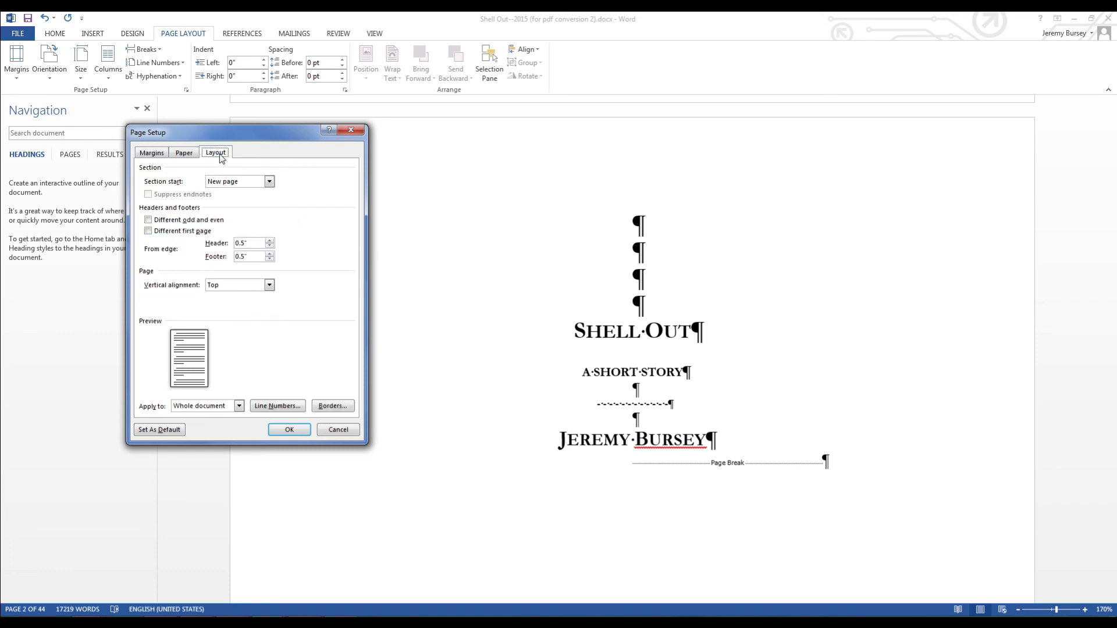
click(236, 243)
key(Right)
key(Right)
text(2)
click(240, 255)
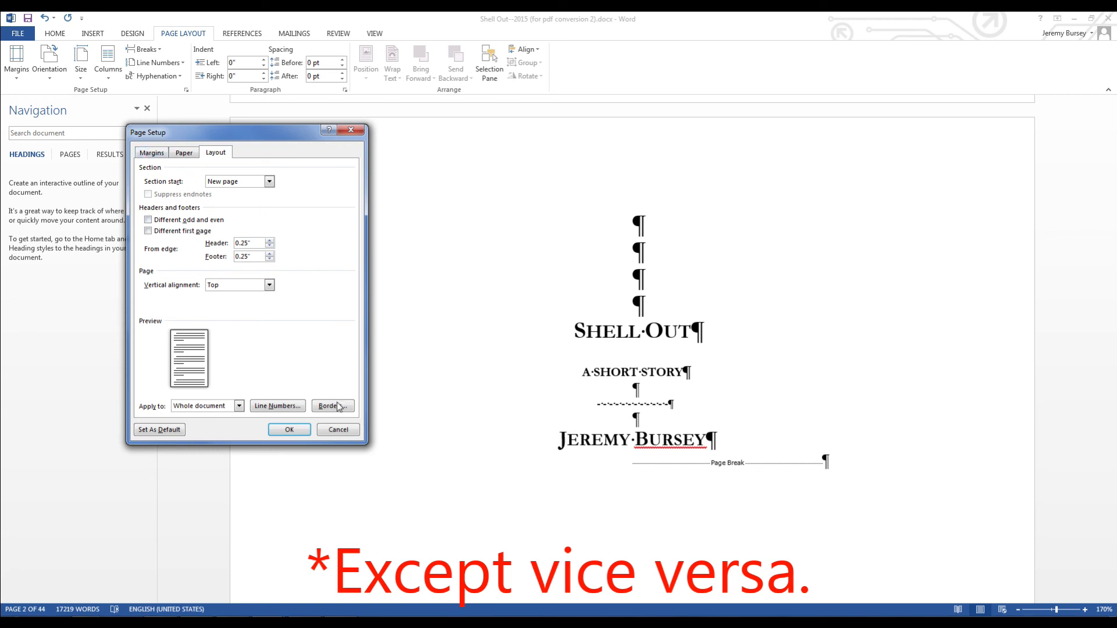
click(290, 430)
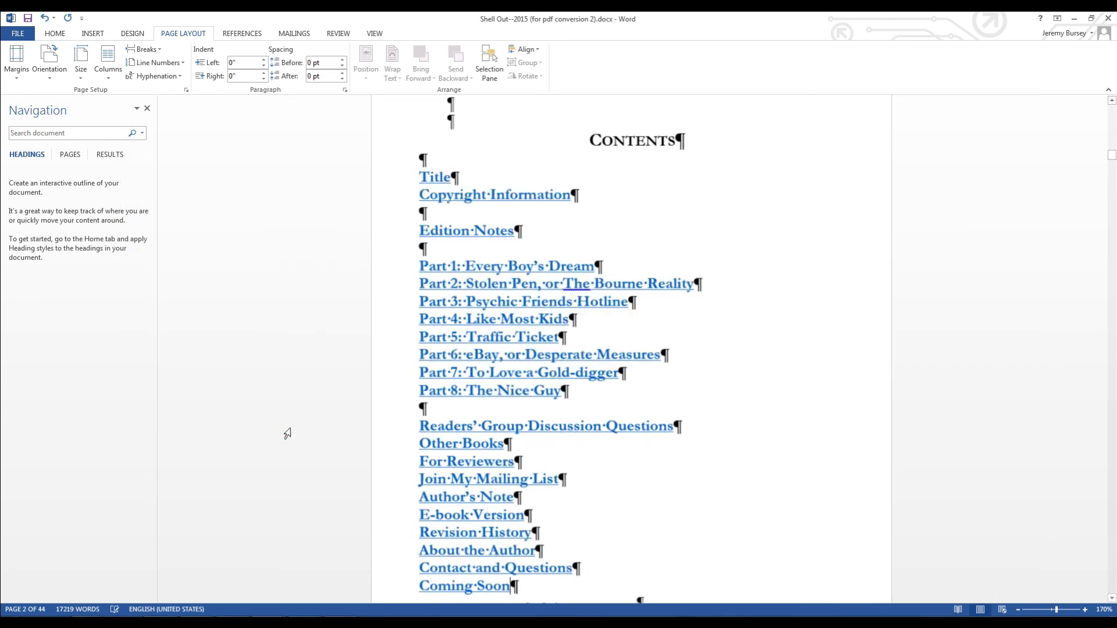
Shrink the cover picture proportionally so that it fits the smaller first page with the page break beneath it.
scroll(405, 443, up, 20)
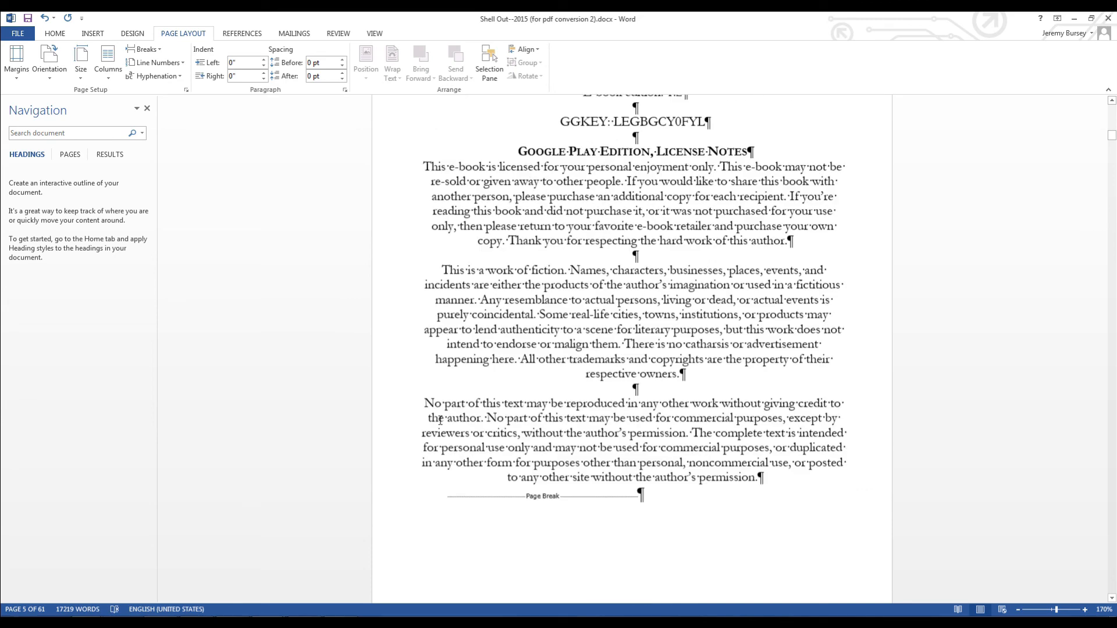
scroll(444, 418, up, 15)
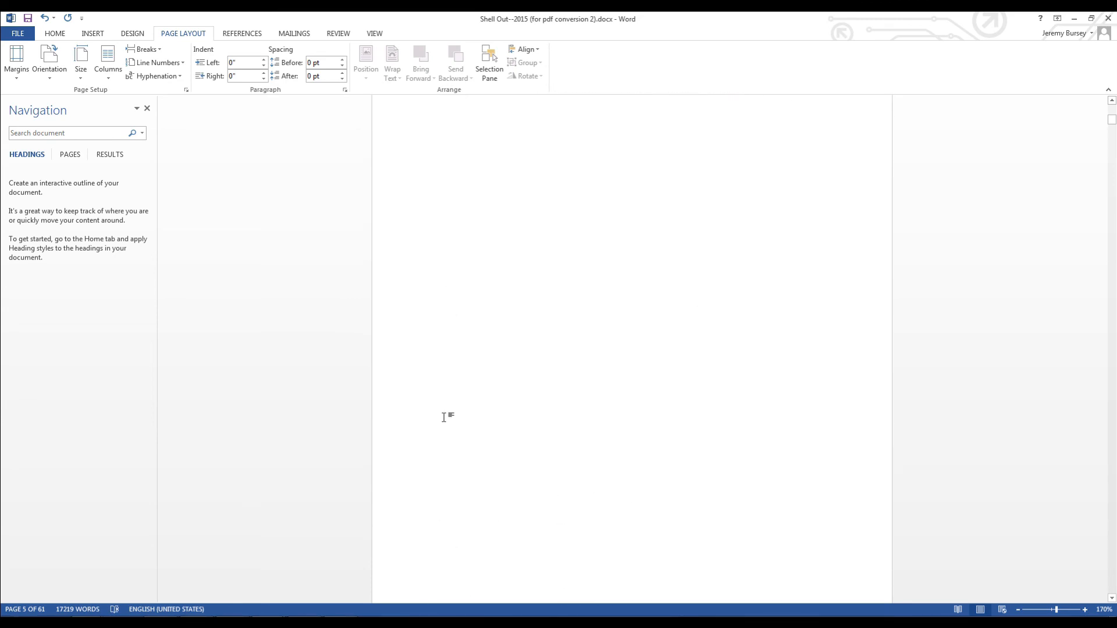
scroll(445, 416, up, 6)
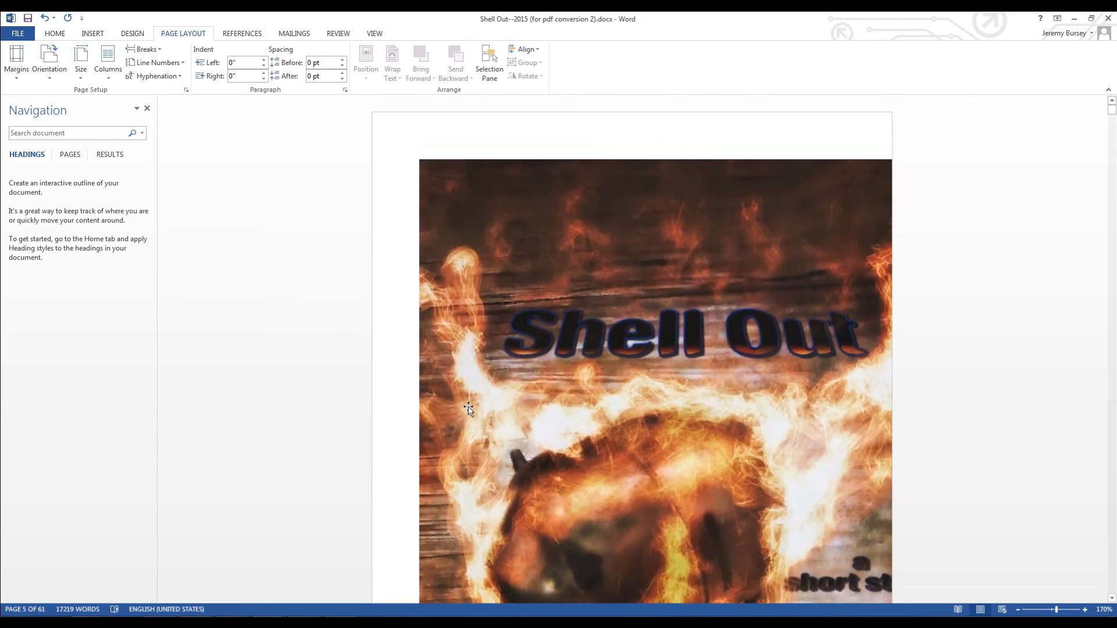
scroll(465, 407, down, 2)
click(599, 382)
scroll(599, 382, up, 2)
drag(418, 159, 728, 394)
scroll(754, 462, down, 3)
scroll(751, 456, up, 3)
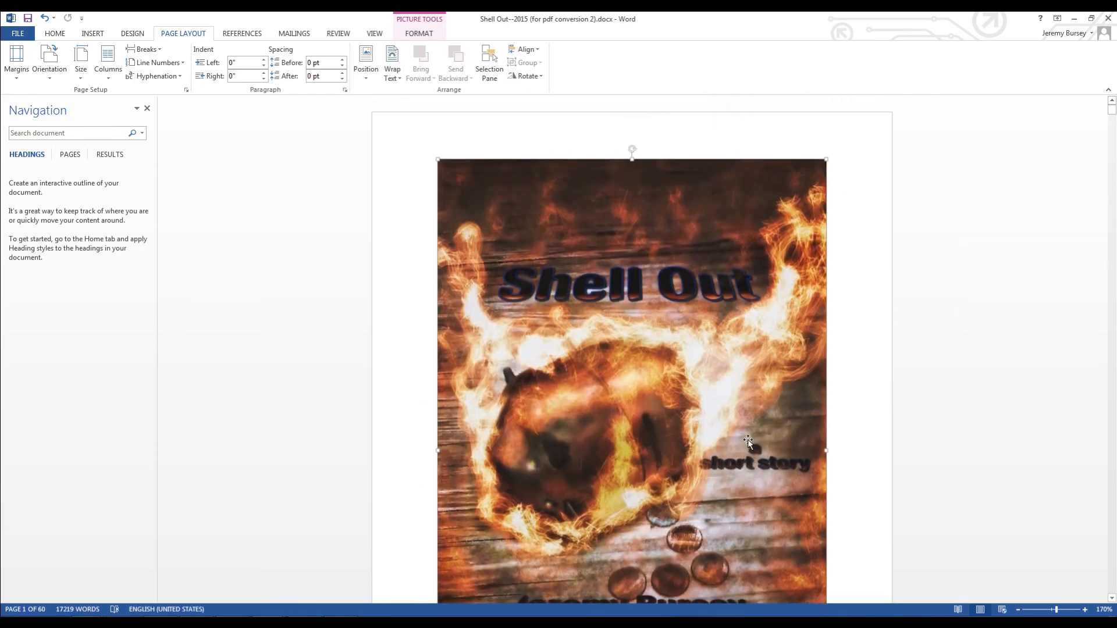
scroll(748, 438, down, 5)
scroll(748, 437, up, 3)
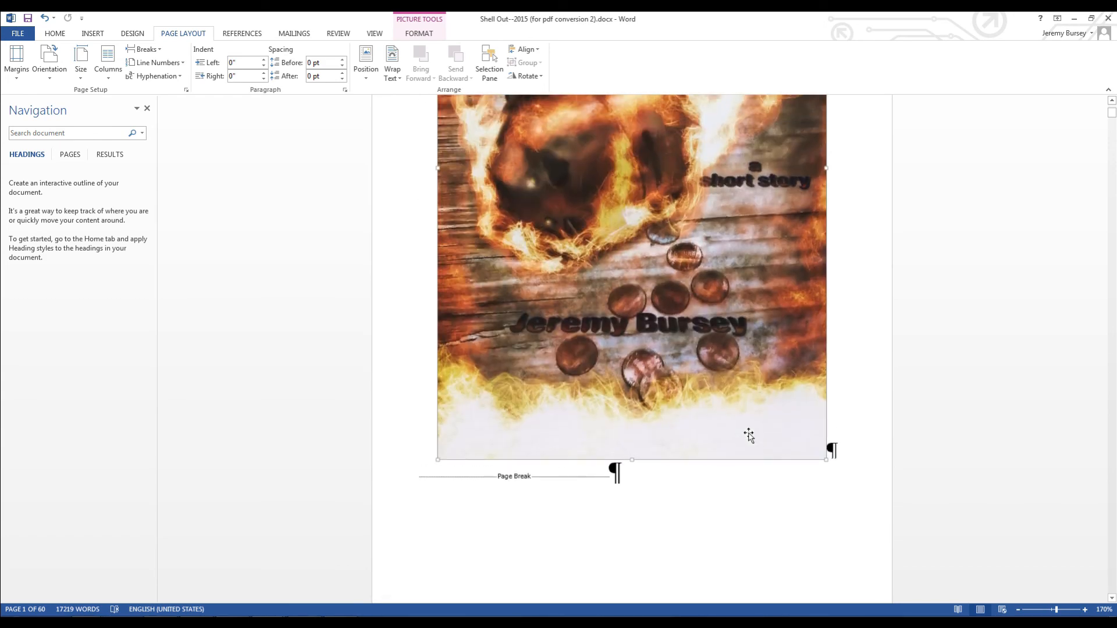
scroll(748, 432, up, 3)
scroll(738, 438, down, 3)
Apply a Dropped drop cap to the first letter of Part 1, Every Boy's Dream.
scroll(738, 464, down, 5)
scroll(596, 387, down, 8)
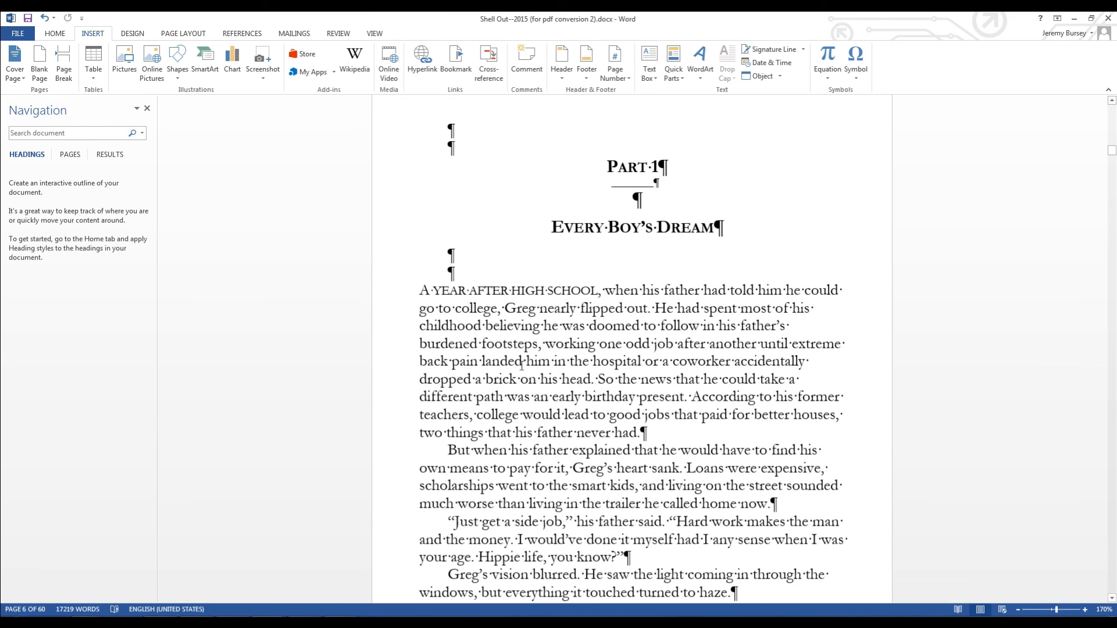
drag(420, 291, 431, 293)
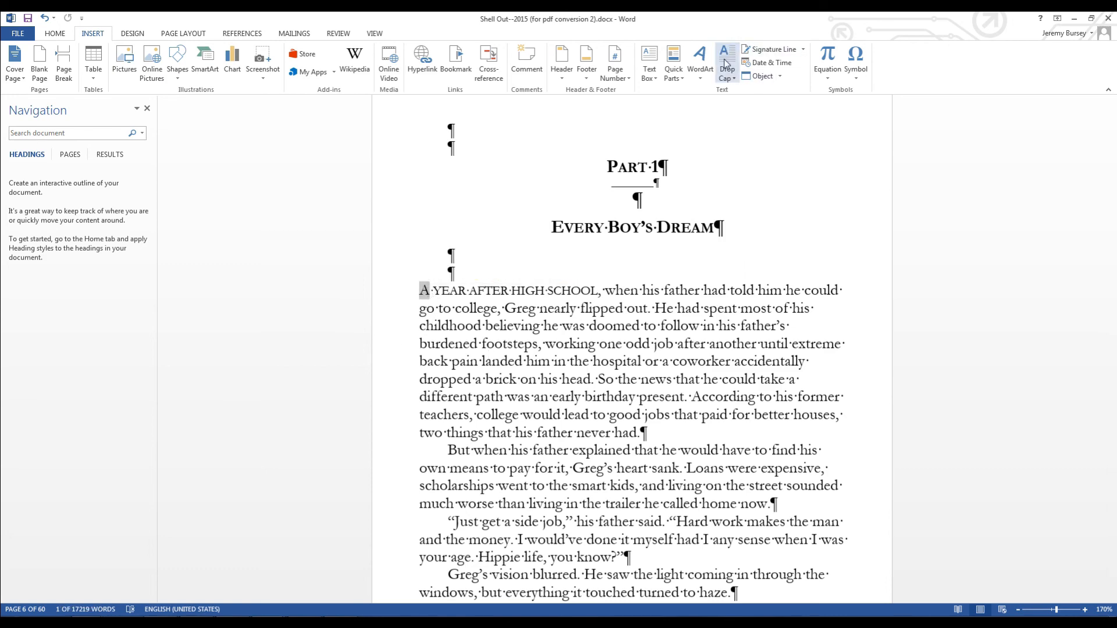
click(728, 63)
click(759, 121)
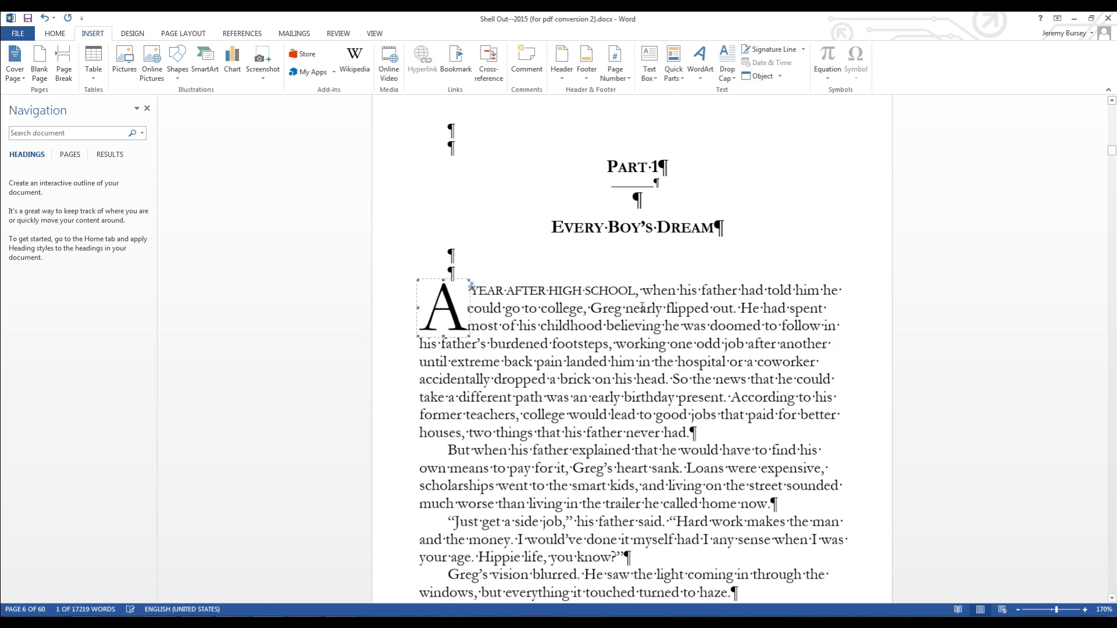
Apply a Dropped drop cap to the first letter of Part 2, Stolen Pen, or The Bourne Reality.
scroll(574, 389, down, 20)
scroll(574, 389, down, 15)
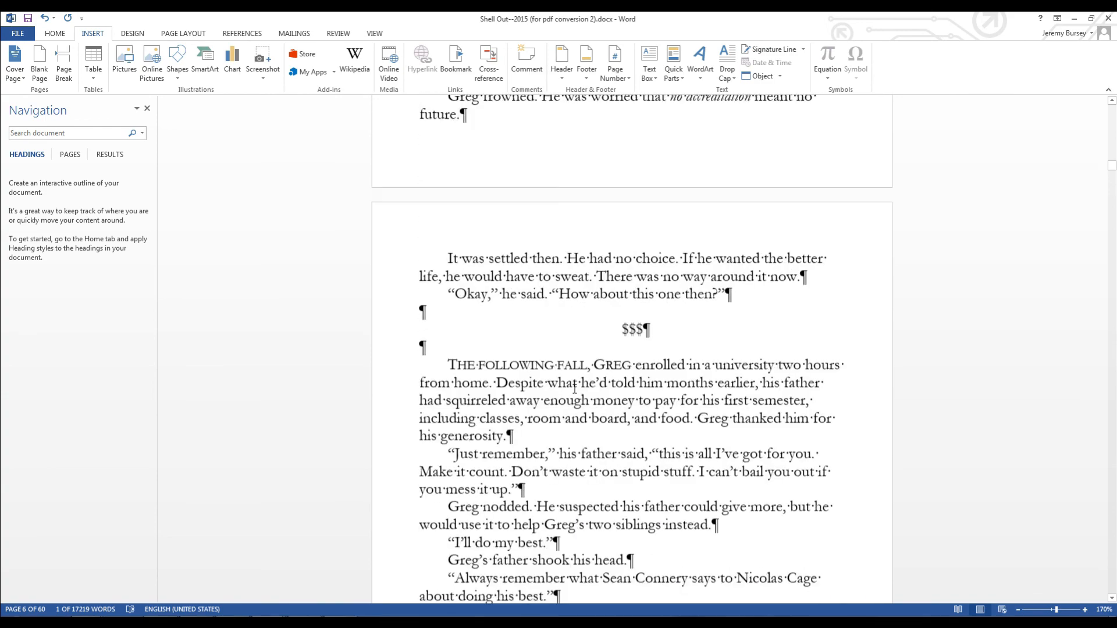
scroll(538, 318, down, 8)
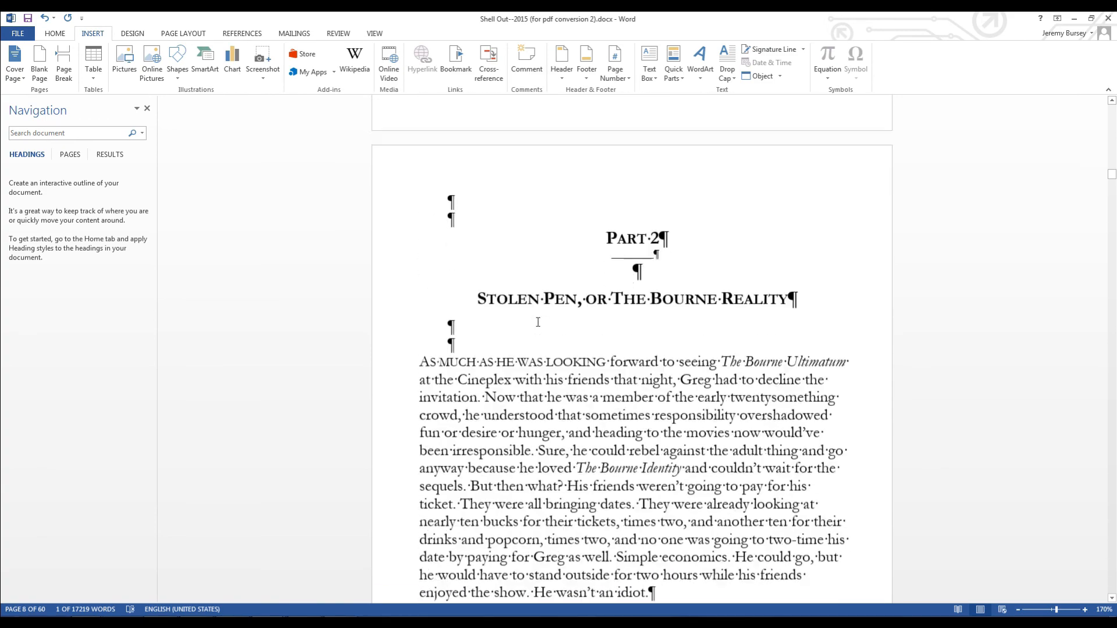
drag(419, 348, 429, 348)
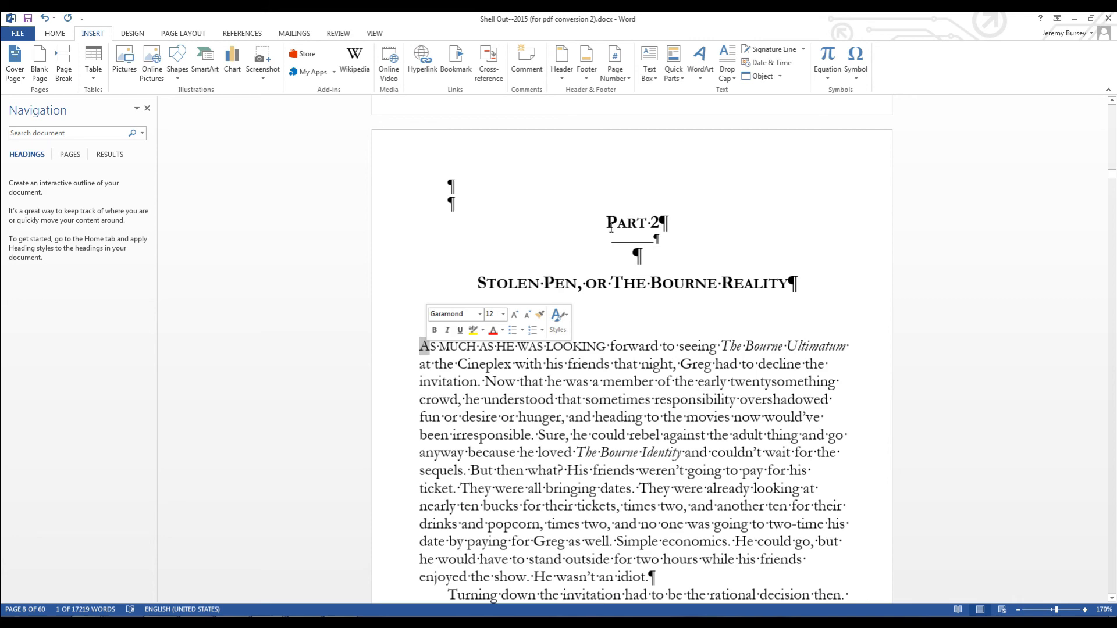
click(727, 64)
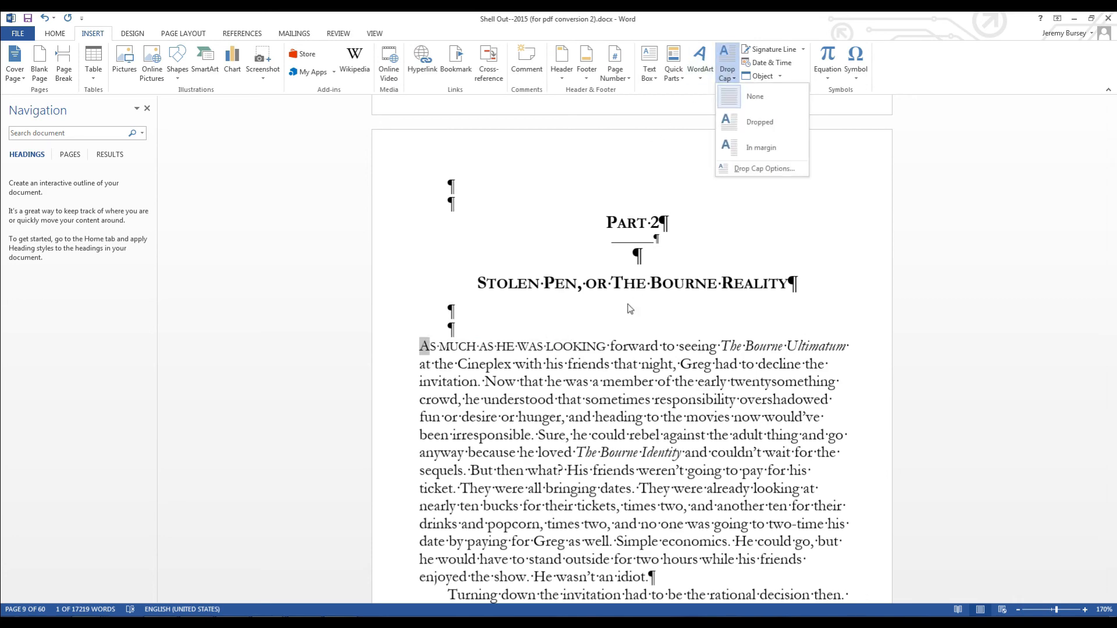
click(753, 123)
scroll(631, 374, down, 4)
scroll(631, 375, up, 8)
Apply a Dropped drop cap to the first letter of Part 3, Psychic Friends Hotline.
scroll(630, 378, down, 20)
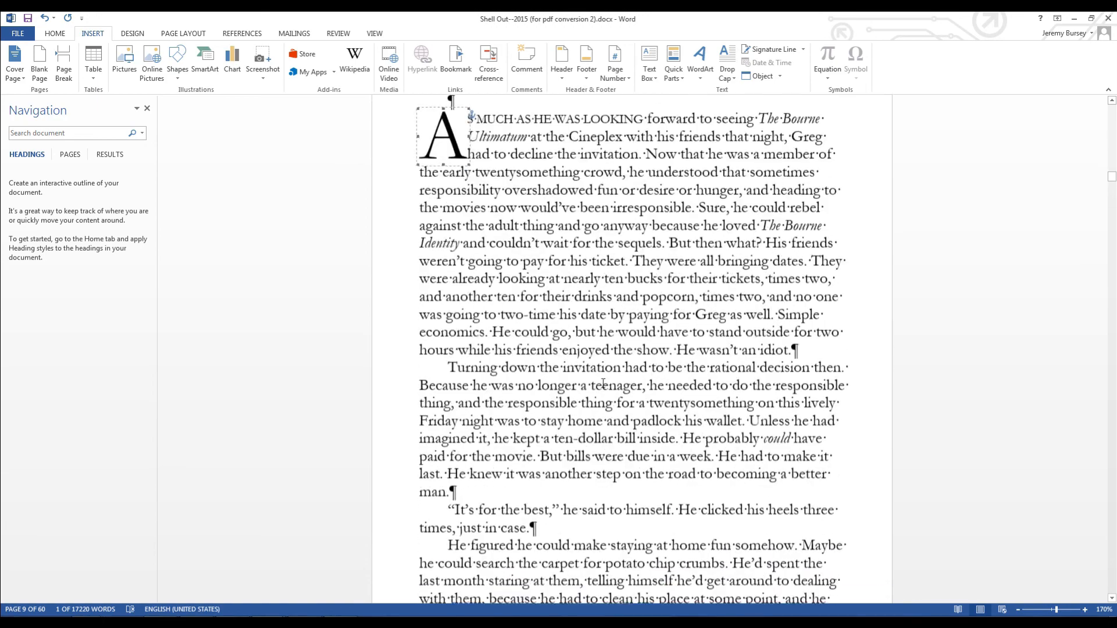
scroll(598, 384, down, 20)
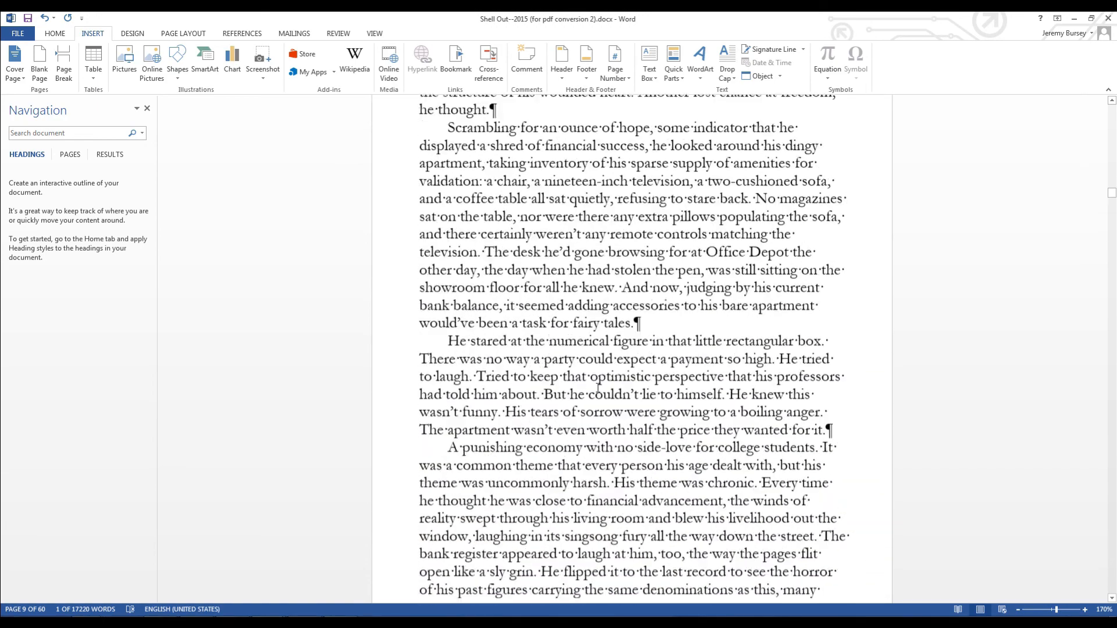
scroll(592, 391, down, 20)
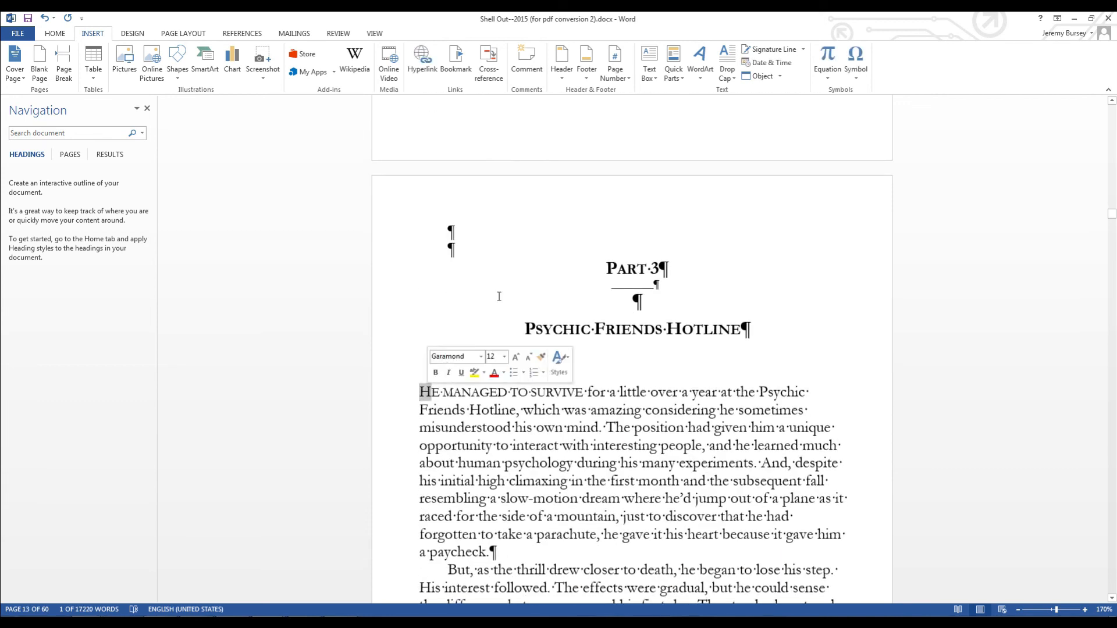
click(727, 65)
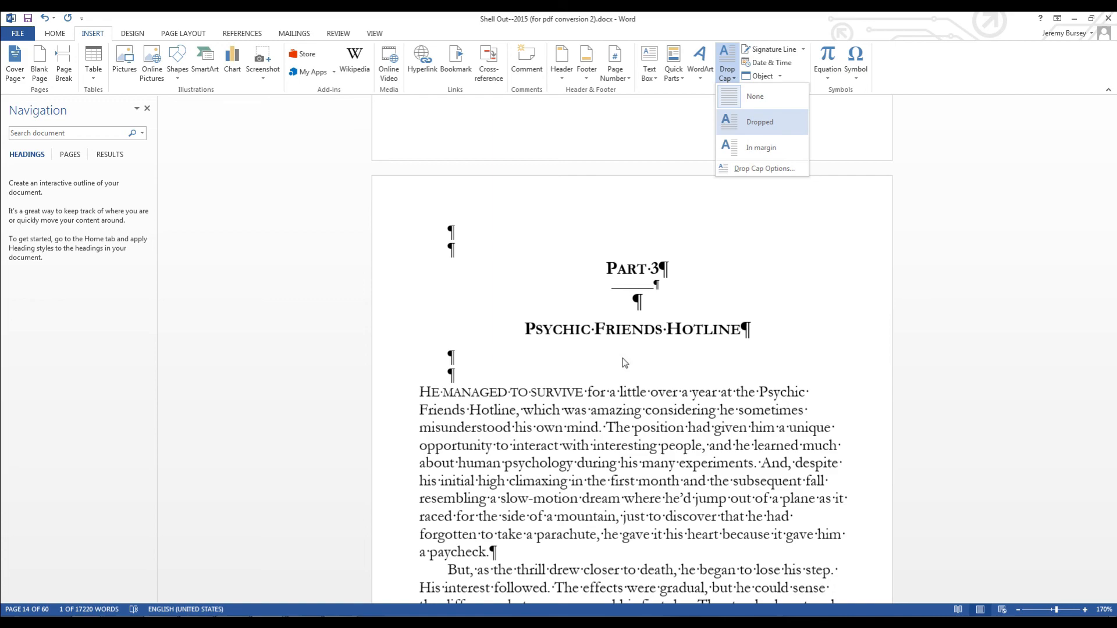
key(Return)
Apply a Dropped drop cap to the first letter of Part 4, Like Most Kids.
scroll(590, 384, down, 20)
scroll(591, 383, down, 20)
scroll(592, 385, down, 20)
drag(420, 390, 433, 399)
click(727, 66)
click(742, 121)
Apply a Dropped drop cap to the first letter of Part 5, Traffic Ticket.
scroll(588, 348, down, 20)
scroll(588, 347, down, 20)
click(728, 66)
click(742, 121)
Apply a Dropped drop cap to the first letter of Part 6, eBay, or Desperate Measures.
scroll(608, 295, down, 20)
scroll(607, 295, down, 20)
drag(419, 304, 433, 304)
click(727, 65)
click(742, 121)
Apply a Dropped drop cap to the first letter of Part 7, To Love a Gold-digger.
scroll(634, 267, down, 15)
scroll(635, 268, down, 20)
drag(419, 347, 433, 347)
click(727, 65)
click(742, 121)
Apply a Dropped drop cap to the first letter of Part 8, The Nice Guy.
scroll(662, 333, down, 4)
scroll(662, 333, down, 20)
drag(419, 320, 433, 321)
click(727, 65)
click(742, 121)
scroll(1004, 371, down, 15)
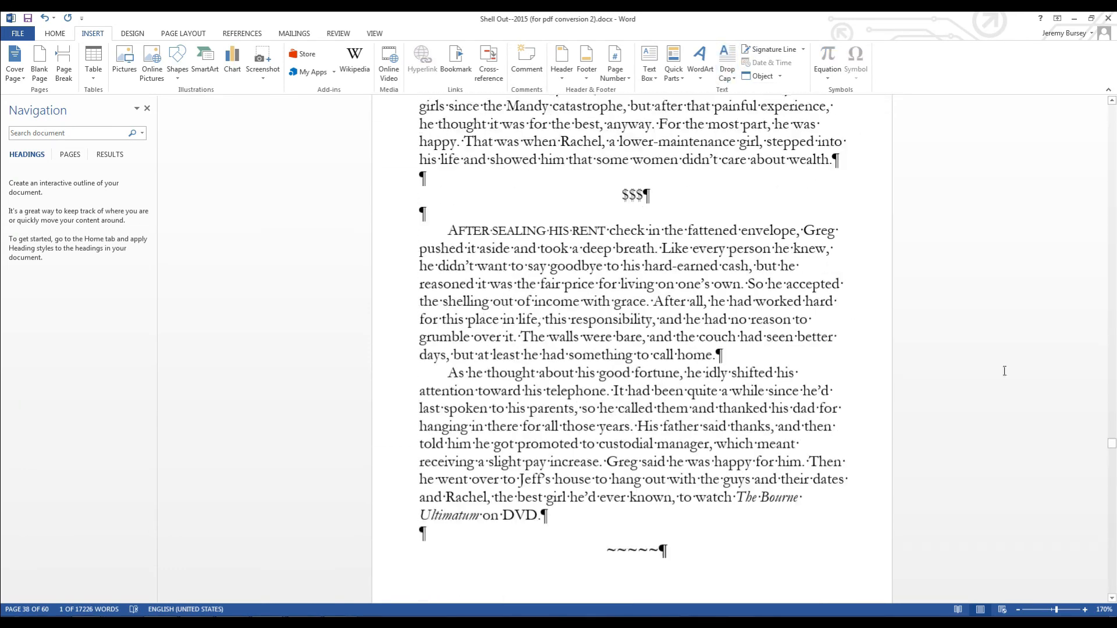
Justify all the body paragraphs of the Edition Notes page.
key(ctrl+Home)
scroll(1002, 367, down, 10)
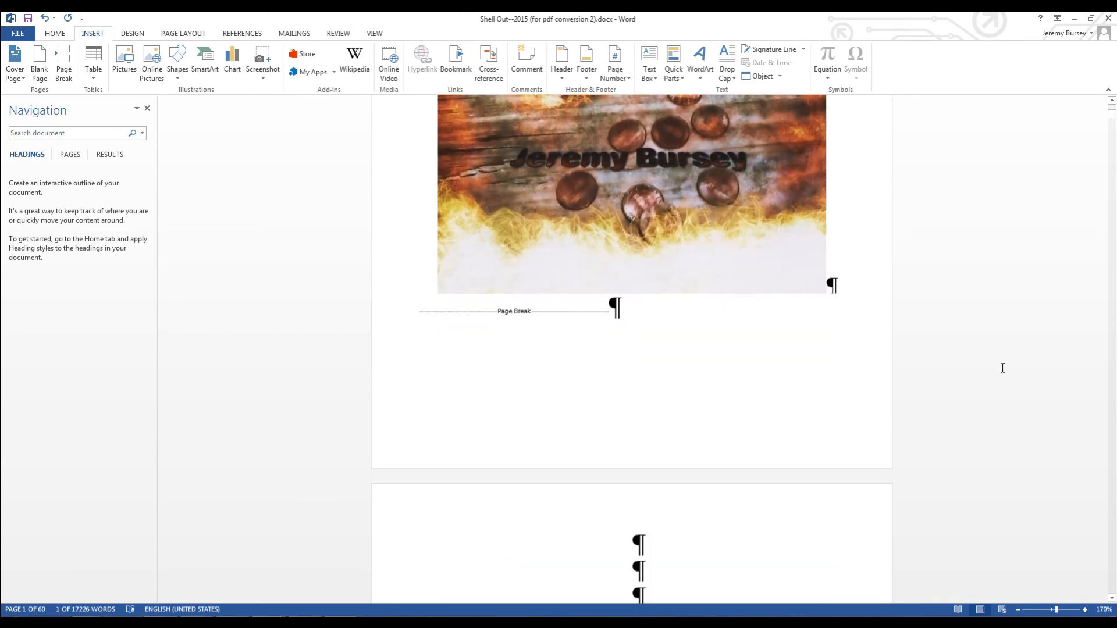
scroll(1002, 368, down, 10)
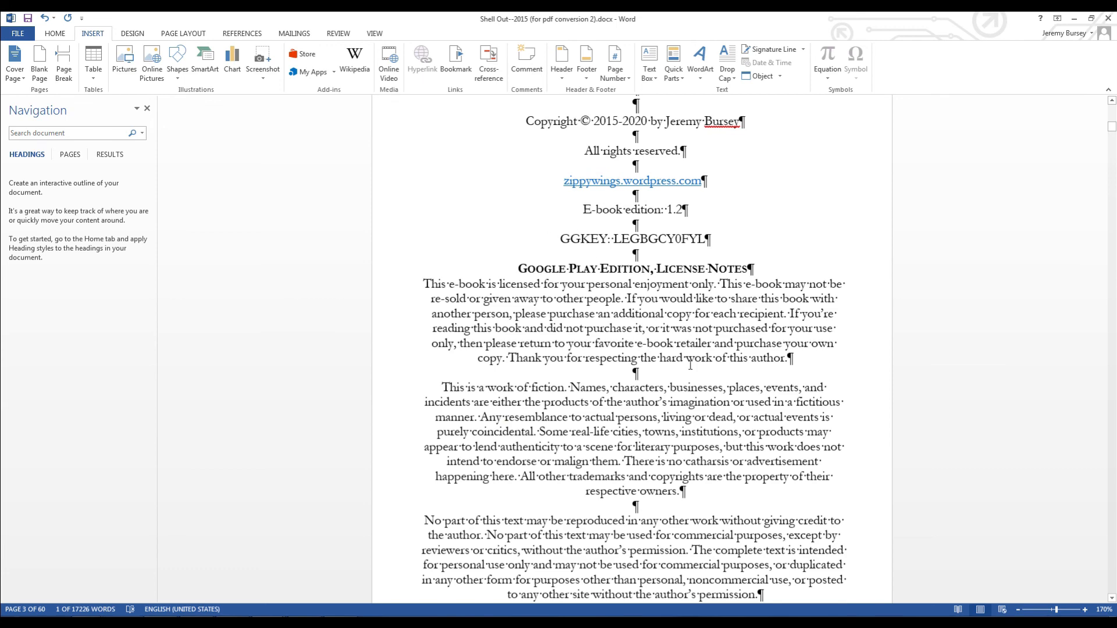
scroll(692, 342, down, 10)
scroll(663, 397, down, 10)
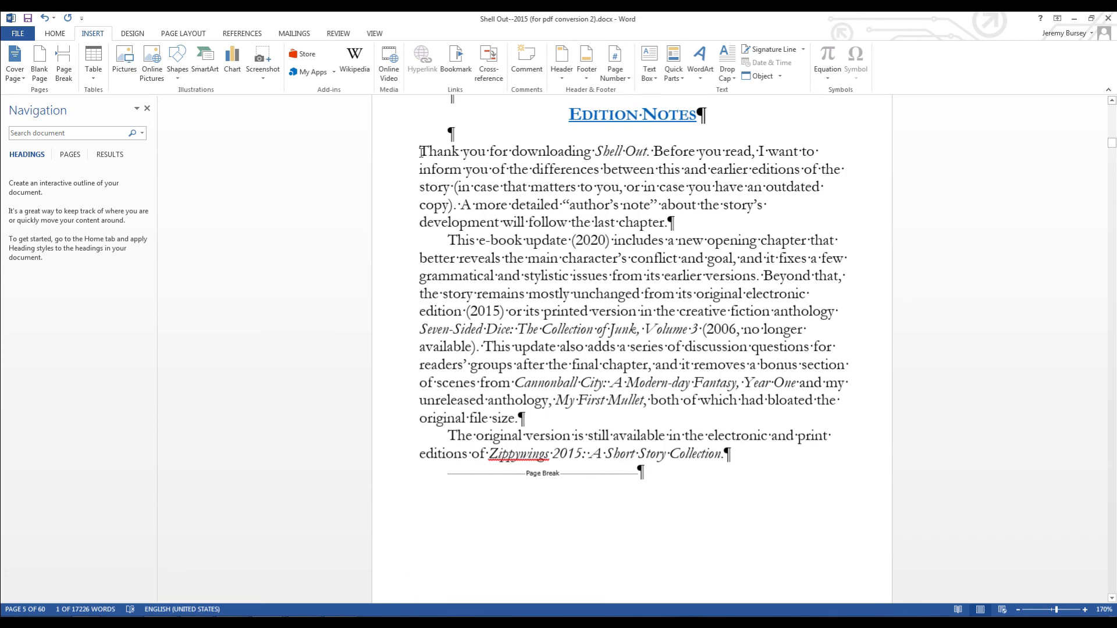
drag(420, 152, 730, 455)
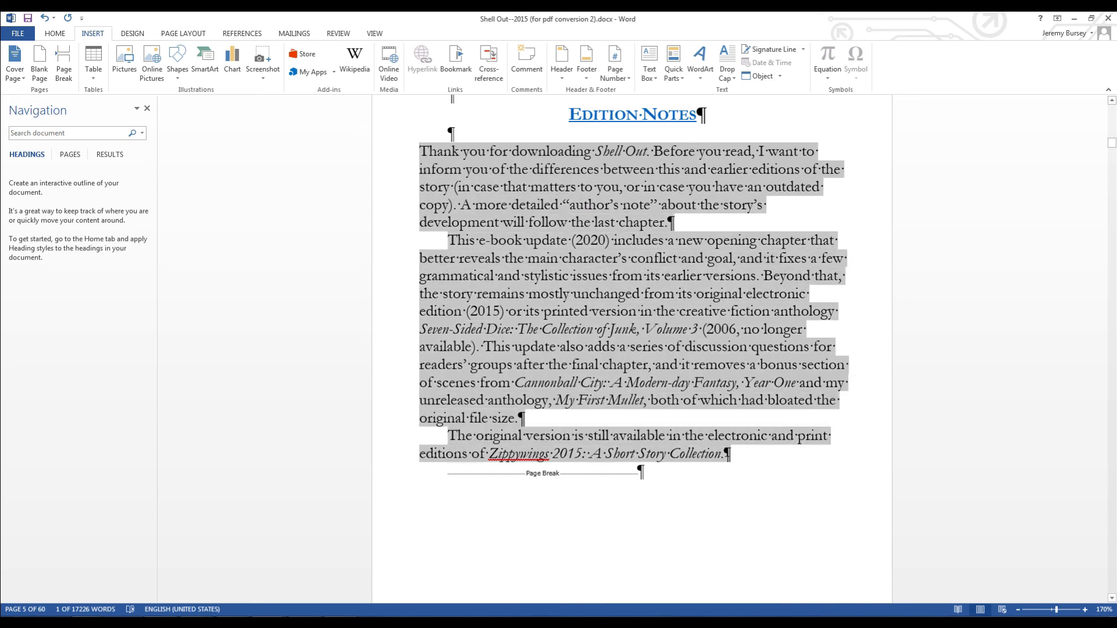
click(58, 36)
click(293, 71)
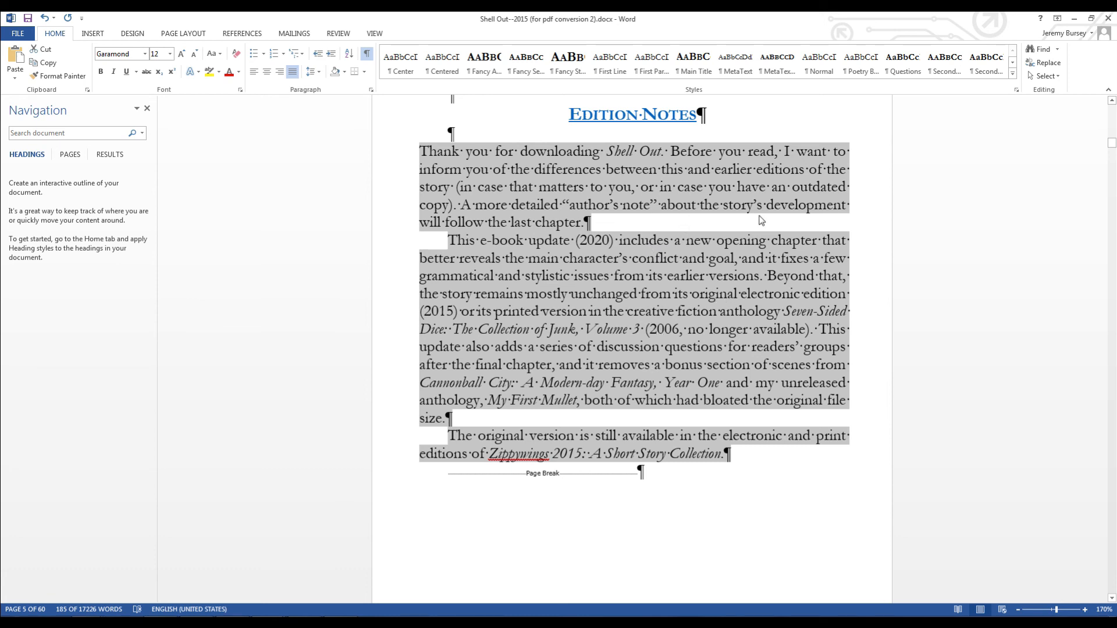
Justify the first scene of Every Boy's Dream, from its drop-cap paragraph down to the first $$$ scene break.
scroll(721, 400, down, 3)
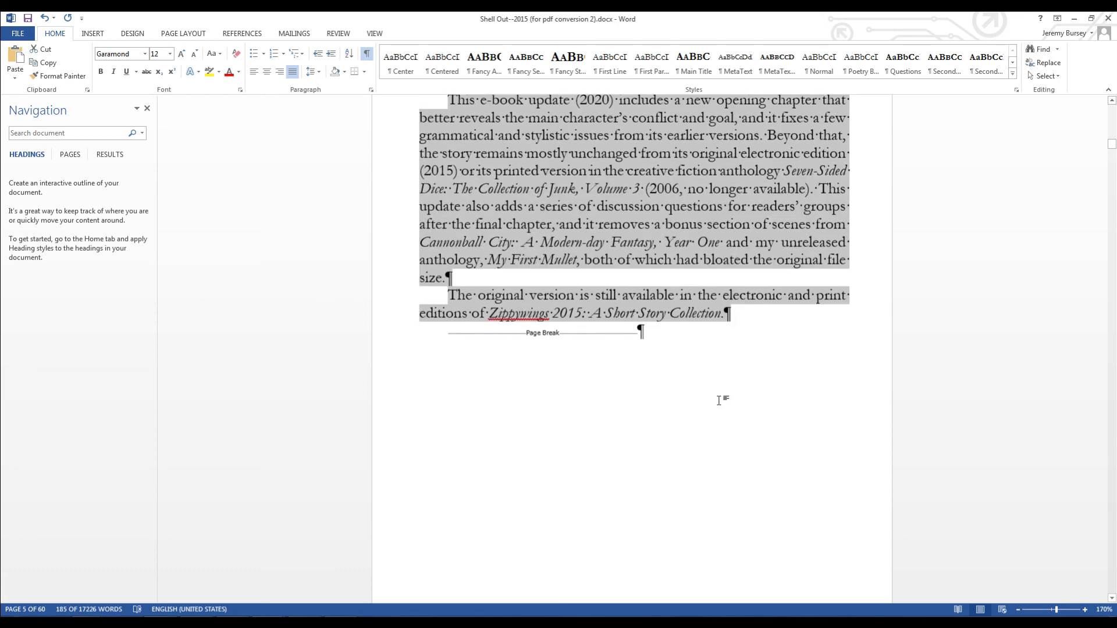
scroll(696, 469, down, 3)
scroll(695, 469, up, 4)
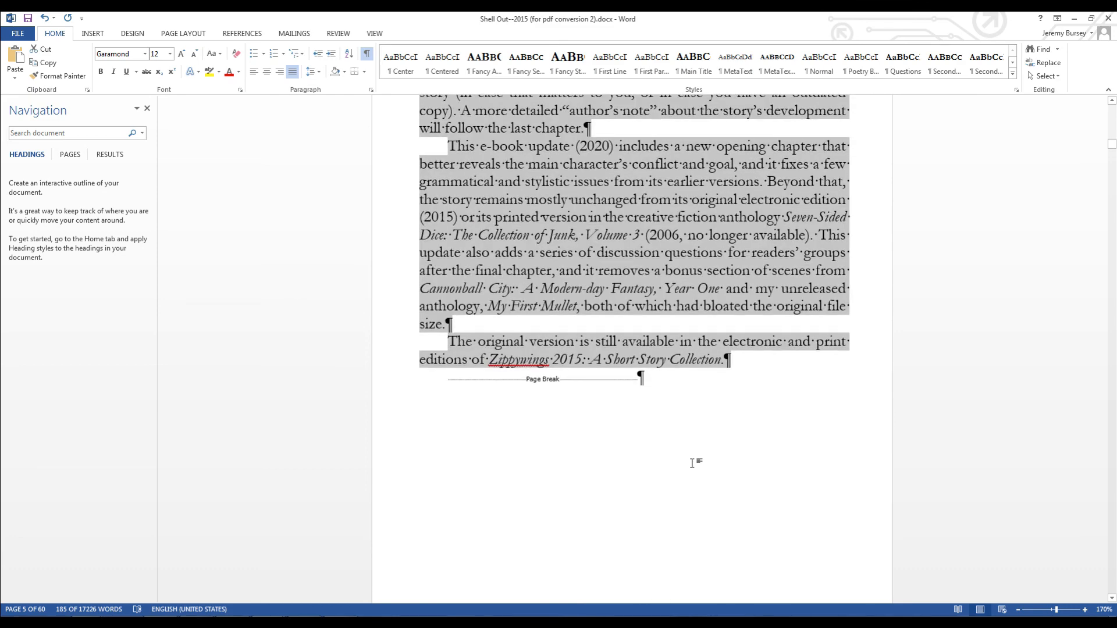
scroll(693, 463, down, 10)
scroll(693, 464, down, 3)
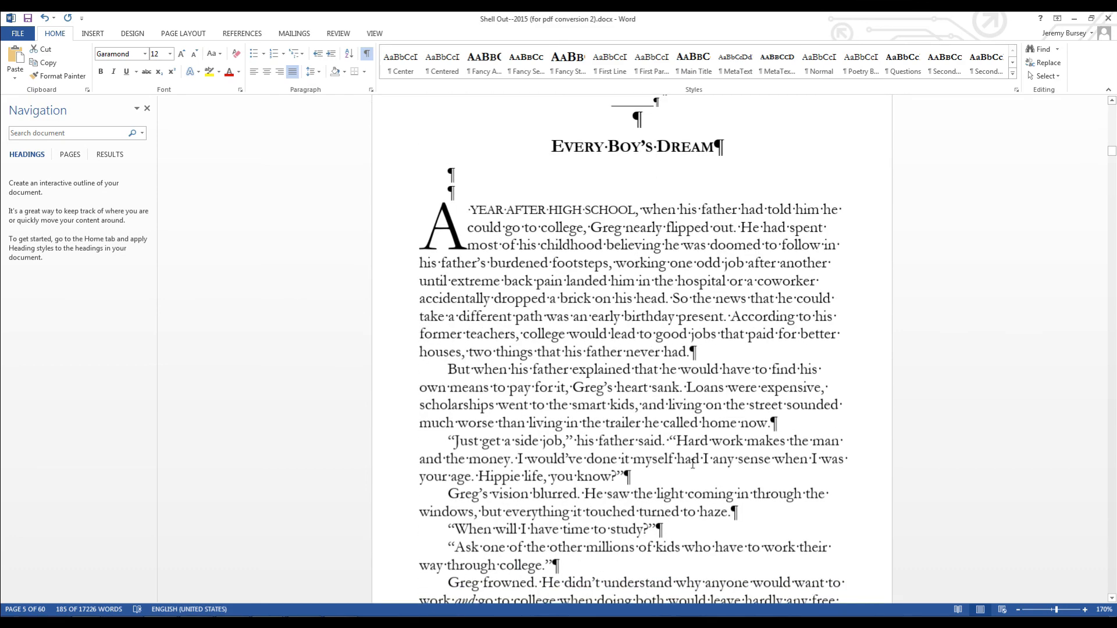
scroll(690, 461, down, 2)
scroll(471, 211, up, 2)
drag(505, 210, 615, 352)
scroll(599, 446, down, 10)
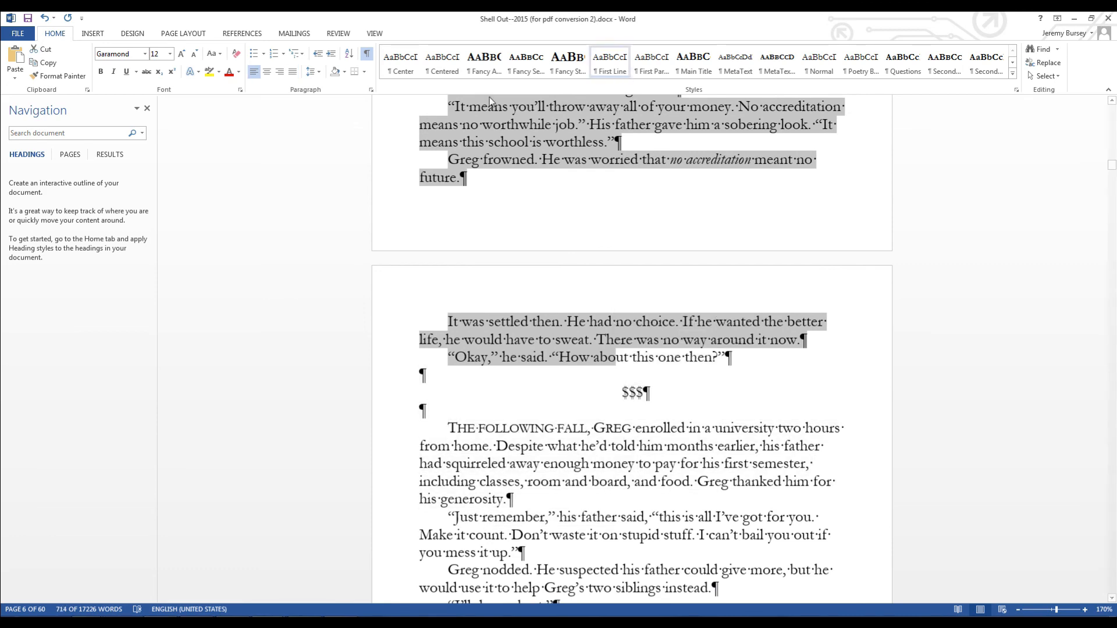
click(293, 73)
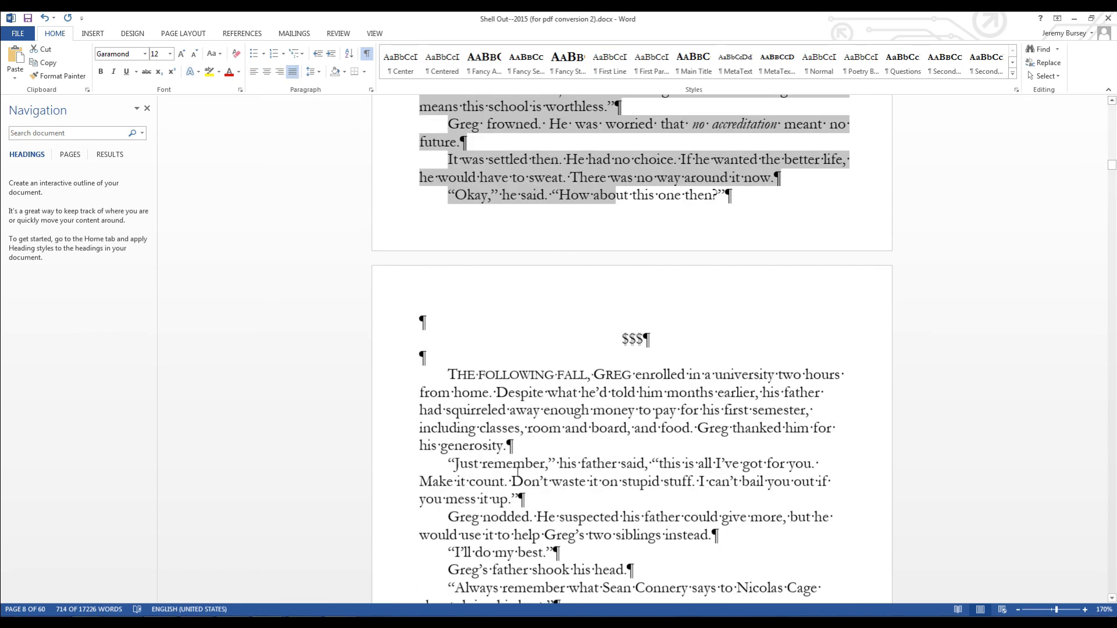
scroll(517, 469, up, 5)
scroll(516, 466, up, 15)
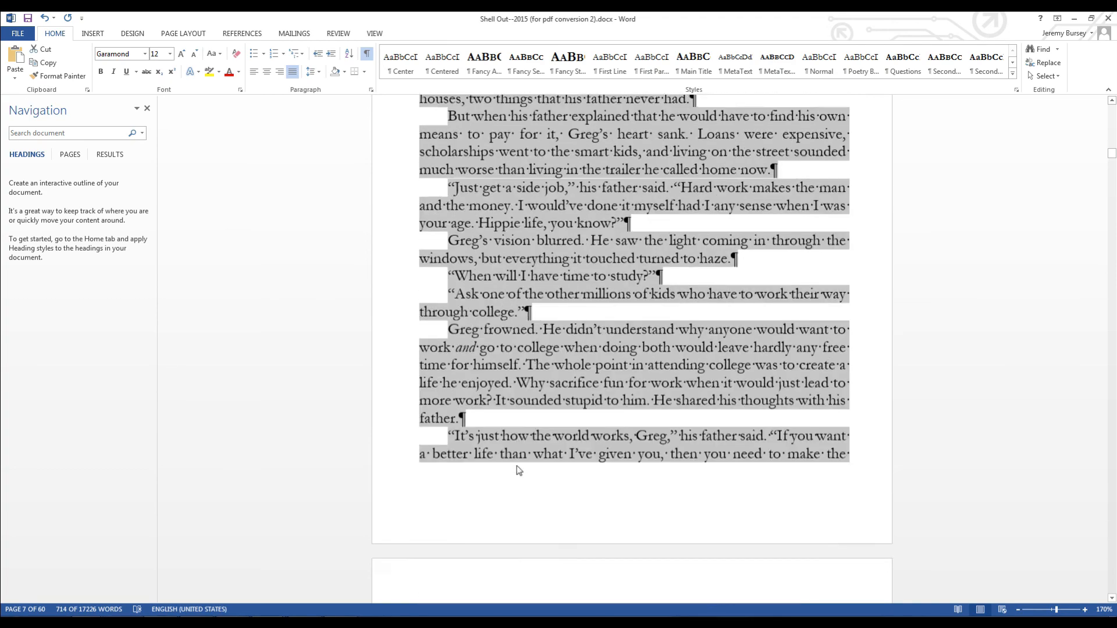
Justify the second scene of Every Boy's Dream, from "The following fall, Greg" to the page break.
scroll(517, 466, down, 7)
scroll(519, 471, down, 20)
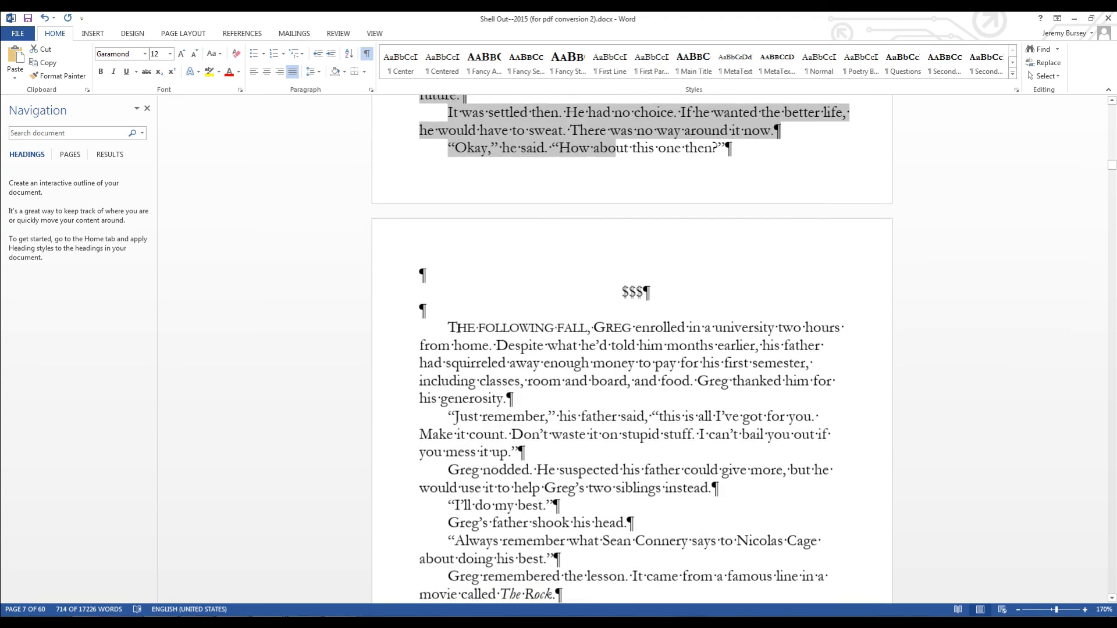
drag(459, 329, 547, 406)
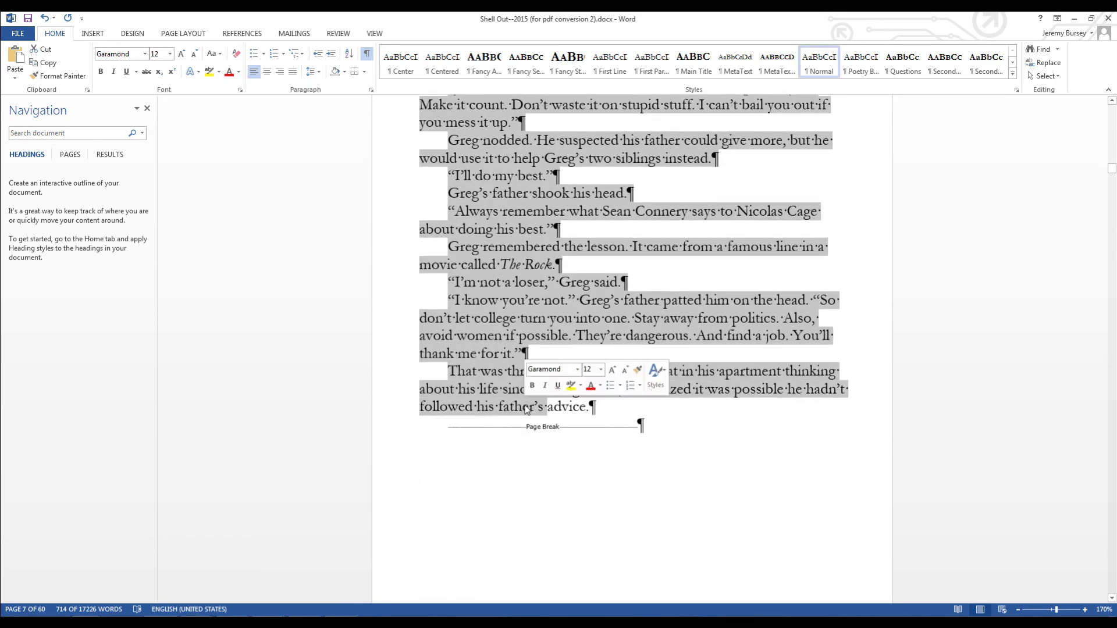
click(293, 71)
Justify the body text of Part 2, Stolen Pen, or The Bourne Reality, skipping its headings.
scroll(502, 318, down, 10)
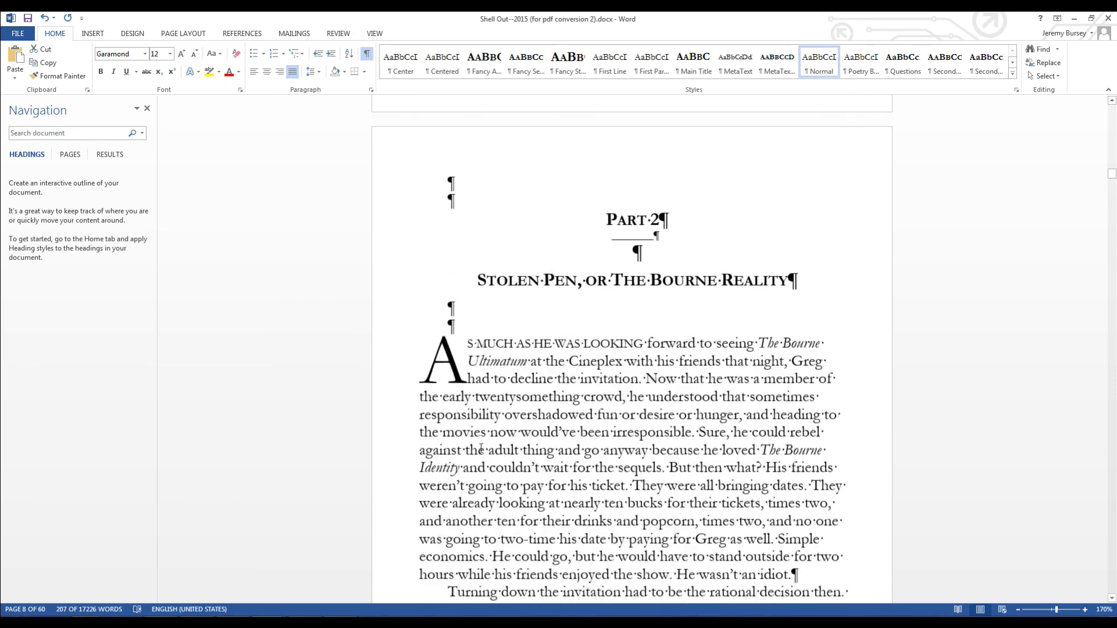
drag(503, 313, 534, 301)
click(292, 71)
drag(495, 373, 513, 198)
click(293, 71)
drag(494, 267, 512, 349)
click(293, 71)
Justify the body text of the following story parts and back-matter sections one by one, skipping headings and scene breaks.
scroll(470, 394, down, 10)
drag(476, 313, 541, 348)
click(293, 71)
drag(503, 291, 472, 381)
click(293, 71)
drag(477, 313, 835, 402)
click(292, 71)
scroll(534, 264, down, 5)
drag(503, 356, 558, 364)
click(292, 71)
click(293, 71)
drag(503, 313, 549, 210)
click(292, 71)
click(293, 71)
click(475, 407)
scroll(476, 371, down, 15)
shift+click(838, 351)
click(292, 71)
click(451, 441)
scroll(621, 369, down, 10)
click(292, 71)
scroll(609, 304, down, 8)
scroll(609, 304, down, 20)
shift+click(445, 431)
click(293, 71)
shift+click(531, 392)
click(293, 71)
scroll(531, 391, down, 6)
drag(420, 260, 529, 420)
click(293, 71)
scroll(356, 384, down, 20)
click(473, 371)
shift+click(489, 442)
click(293, 71)
Justify the closing notes from the "Check back often" paragraph through the starred notes before the page break.
scroll(442, 296, up, 8)
click(516, 304)
scroll(516, 304, down, 16)
scroll(402, 273, down, 8)
drag(540, 189, 567, 491)
click(293, 71)
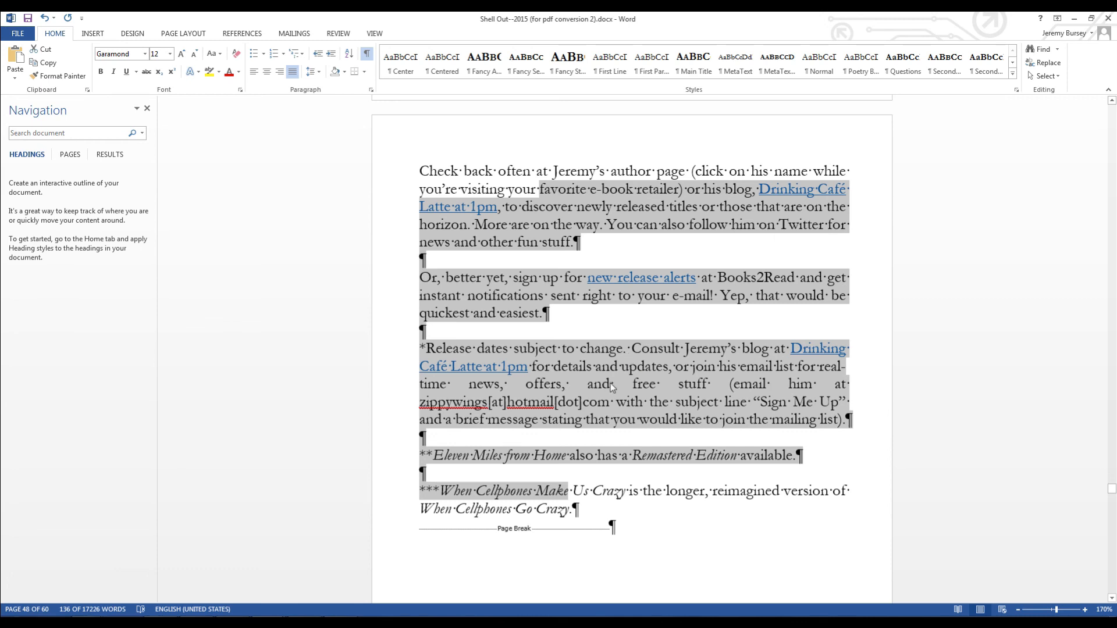
Inspect the stretched line in the "Release dates" note with formatting marks hidden, add a space after [at] in the e-mail address, and reshow the marks.
click(595, 380)
drag(442, 384, 836, 385)
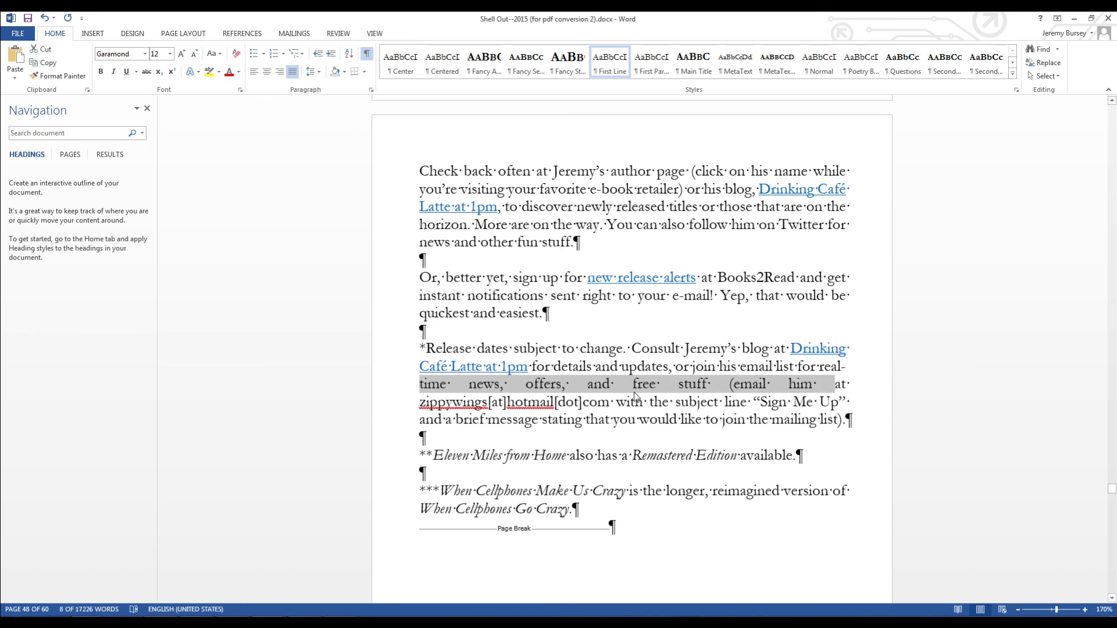
click(664, 402)
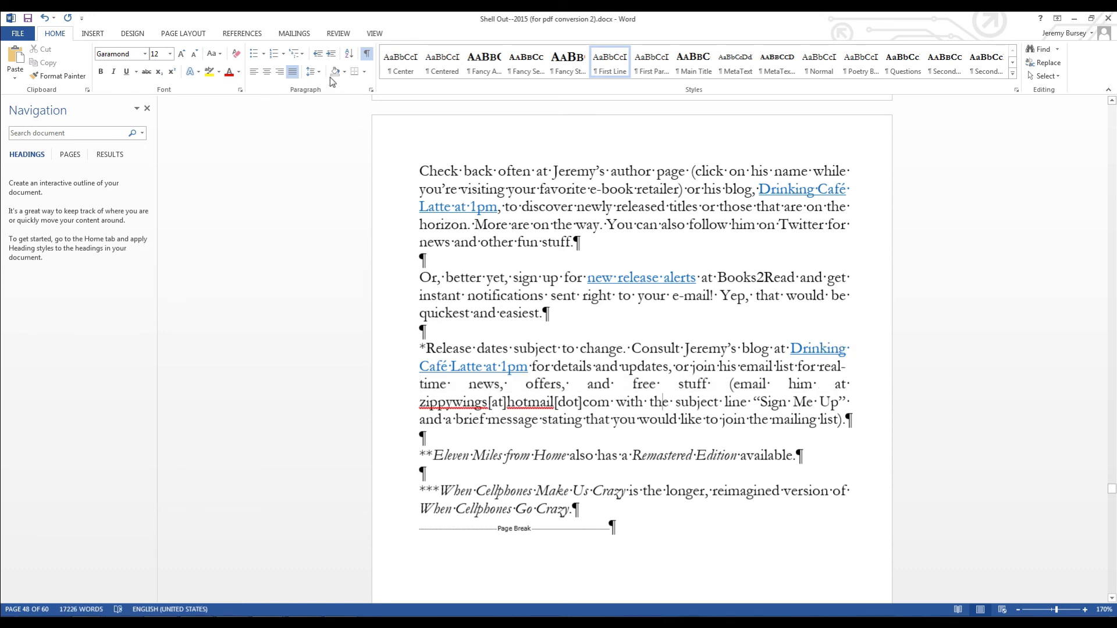
click(368, 54)
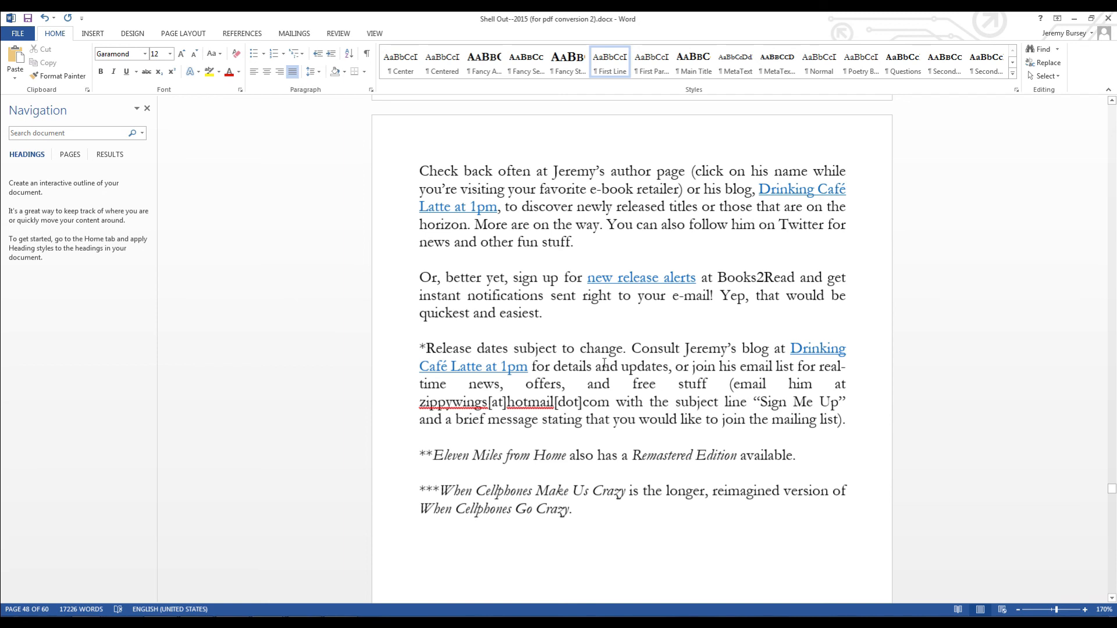
click(365, 54)
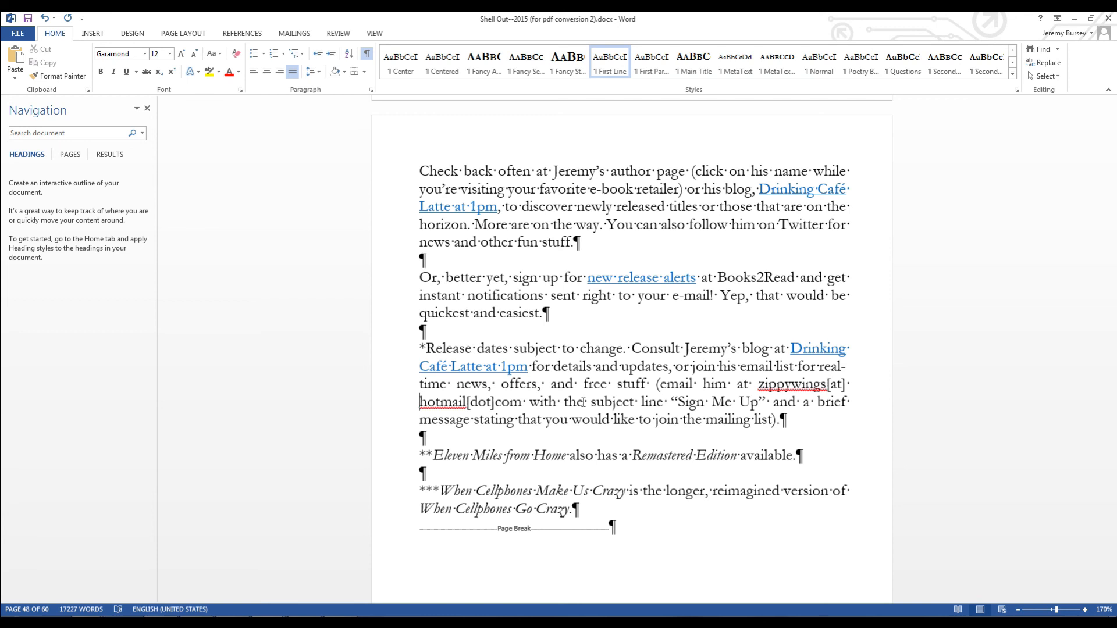
Justify the body paragraphs of the For Reviewers section.
scroll(583, 401, down, 10)
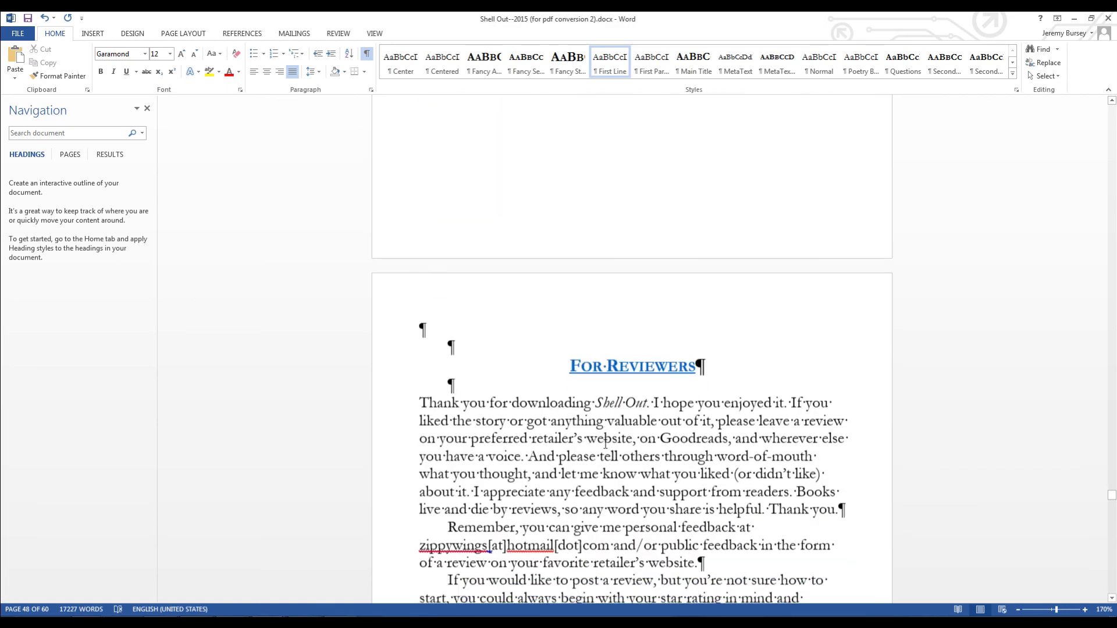
scroll(617, 407, down, 4)
scroll(568, 282, down, 3)
scroll(617, 314, up, 3)
click(694, 344)
click(507, 359)
scroll(524, 361, down, 12)
drag(420, 292, 659, 515)
key(ctrl+j)
Justify the body text of the back-matter sections after For Reviewers, through the Goodreads paragraph below the social media links.
scroll(524, 407, up, 1)
click(508, 452)
scroll(524, 459, up, 2)
scroll(523, 459, down, 18)
click(420, 226)
scroll(516, 471, down, 20)
shift+click(561, 402)
click(294, 74)
click(544, 396)
scroll(544, 396, up, 15)
scroll(611, 361, down, 20)
click(675, 388)
drag(675, 389, 594, 318)
click(293, 72)
scroll(603, 442, down, 20)
drag(420, 101, 565, 438)
click(294, 72)
scroll(532, 425, down, 15)
click(538, 337)
click(294, 72)
scroll(524, 291, down, 13)
click(294, 71)
drag(477, 164, 546, 379)
click(294, 71)
scroll(524, 326, down, 6)
click(294, 71)
Justify the Additional Note paragraph about the blog and the body text of the Coming Soon page.
click(615, 494)
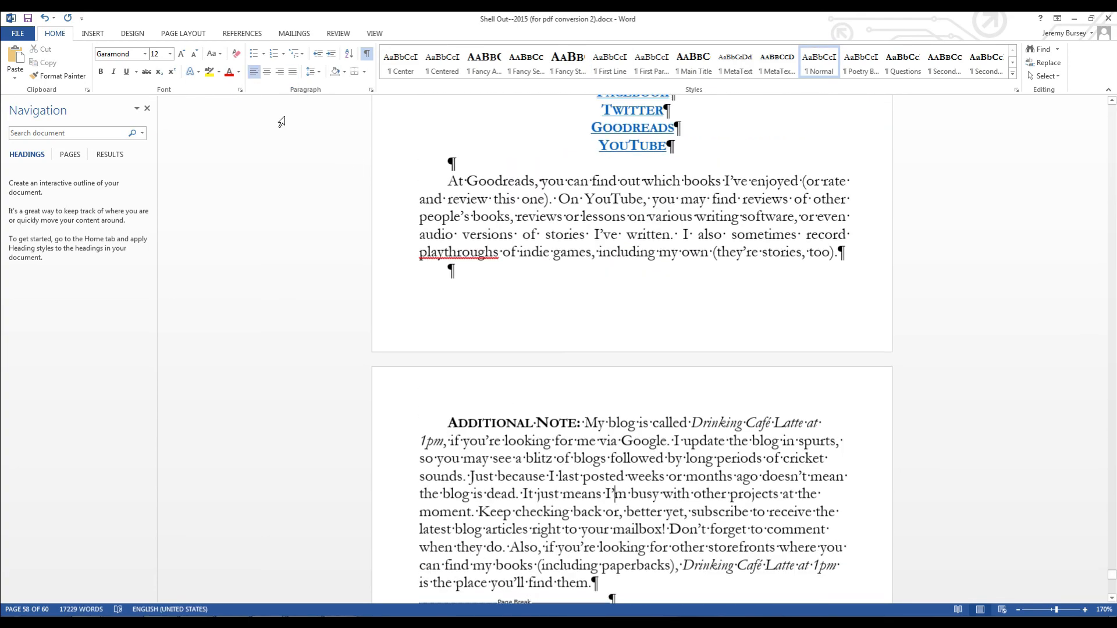
click(294, 71)
scroll(494, 290, down, 15)
drag(489, 315, 520, 475)
click(294, 71)
click(733, 404)
scroll(698, 396, down, 3)
scroll(466, 354, up, 2)
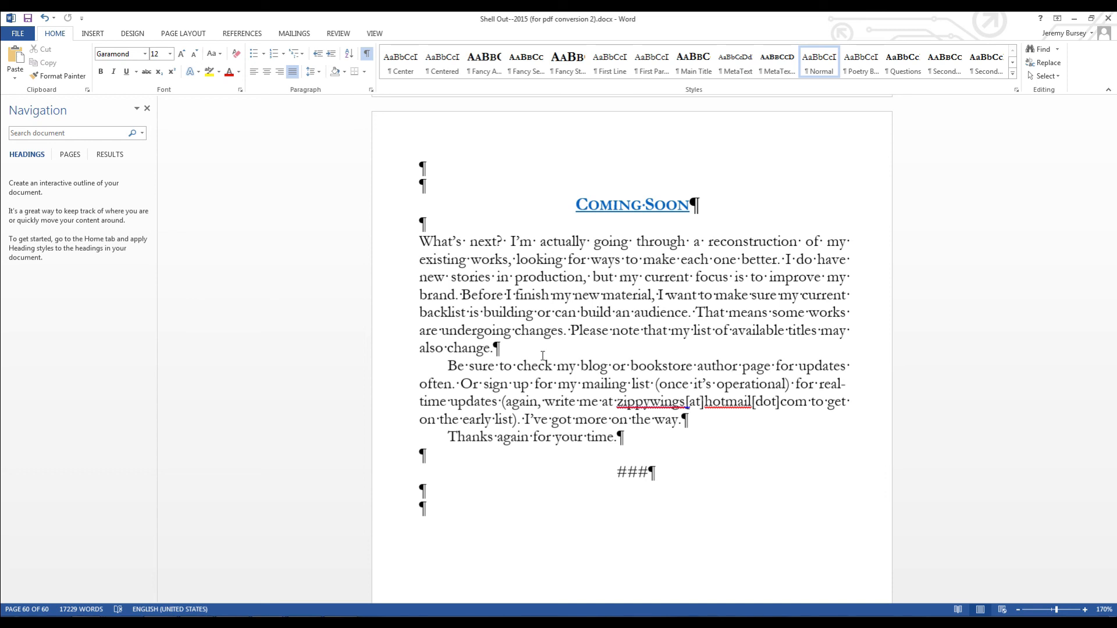
Insert Plain Number 2 page numbers at the bottom of the pages and close the footer.
click(91, 35)
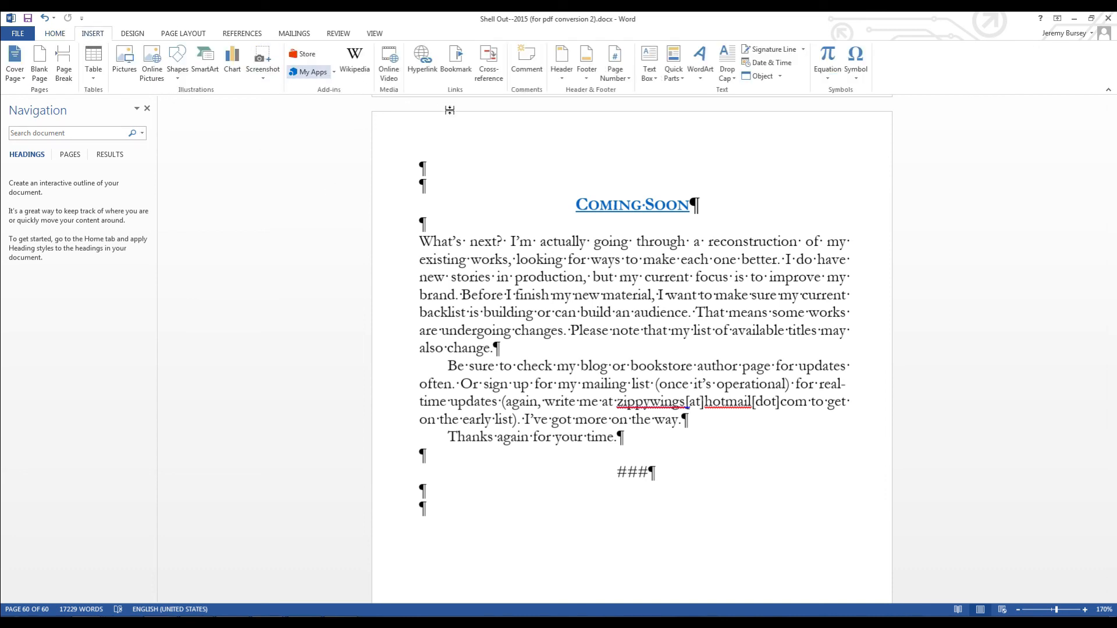
click(625, 82)
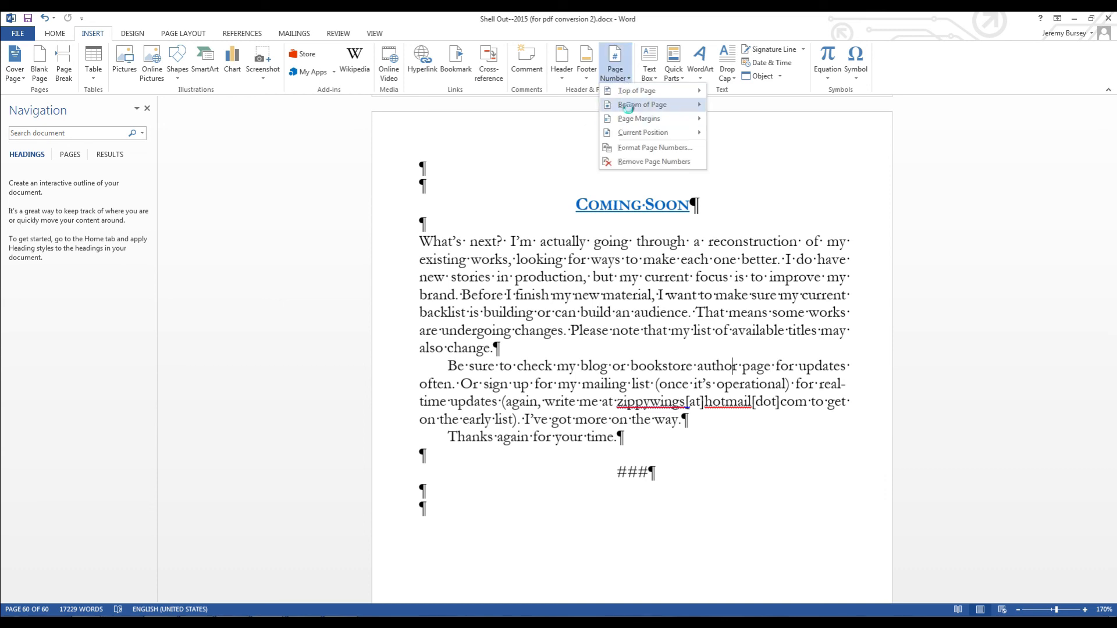
mouse_move(629, 109)
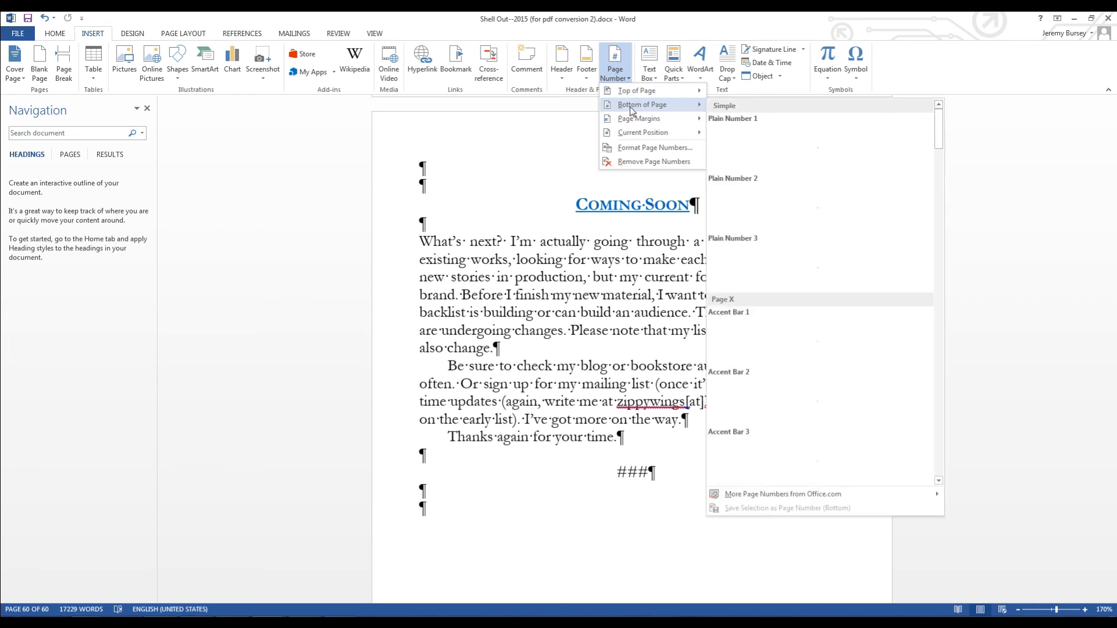
click(806, 209)
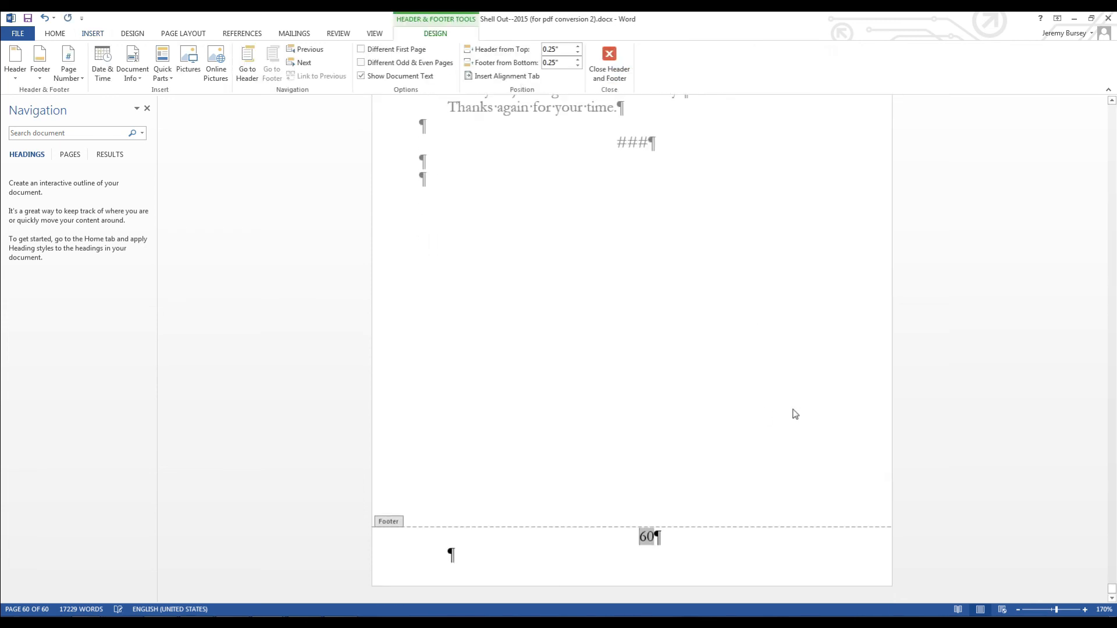
click(609, 64)
scroll(577, 401, up, 12)
scroll(577, 400, down, 12)
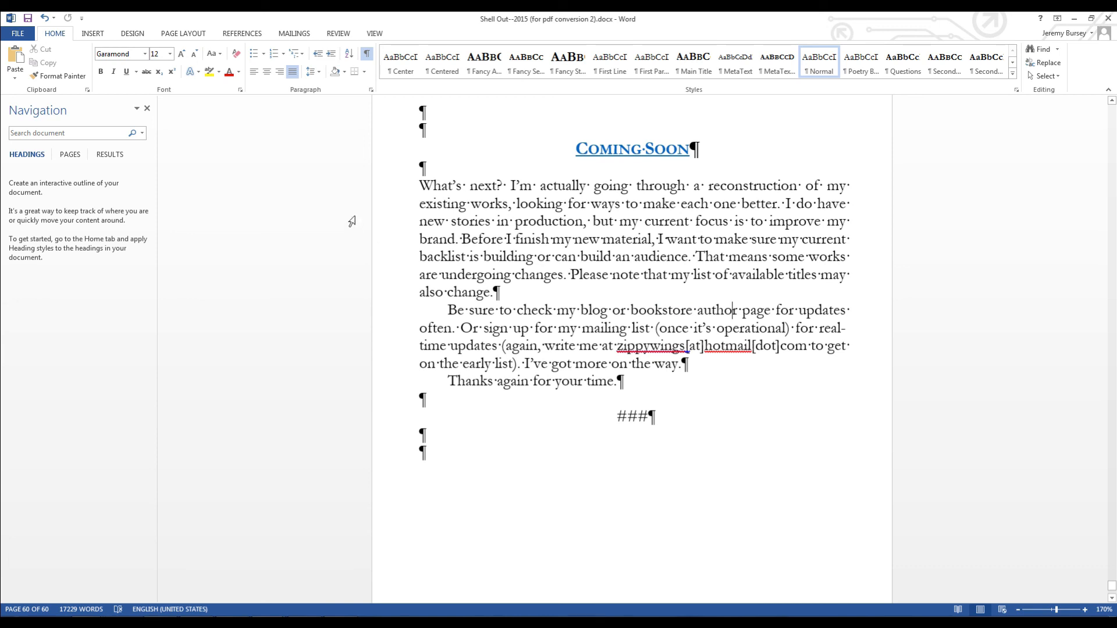
Save the document and publish it as Shell Out--2015 (for pdf conversion 2).pdf with Standard optimization, opening it after publishing.
click(28, 18)
click(18, 33)
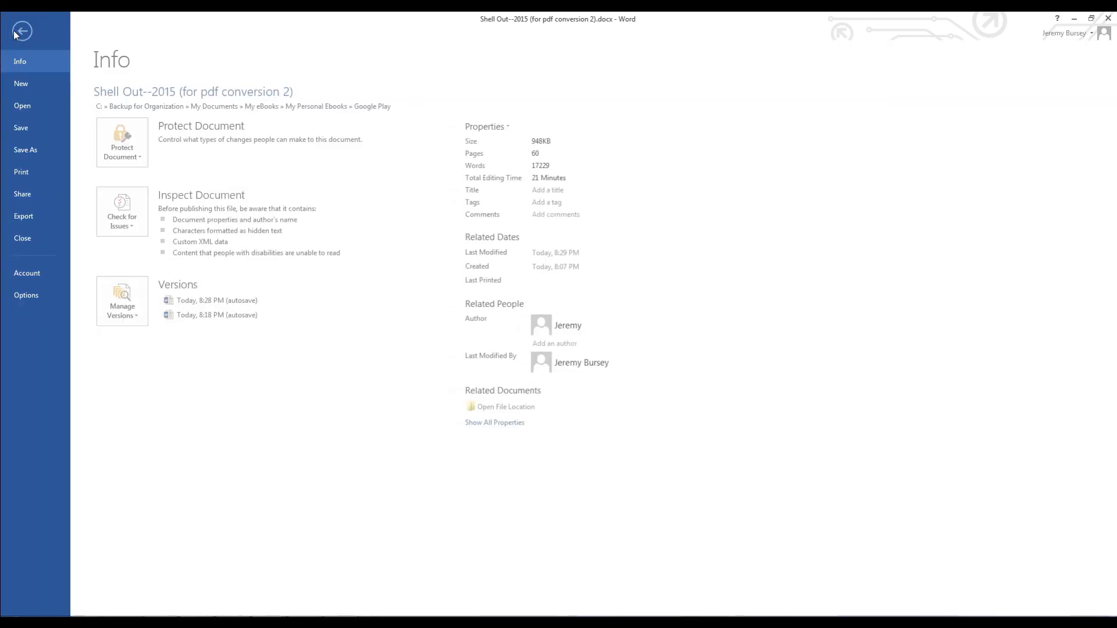
click(25, 216)
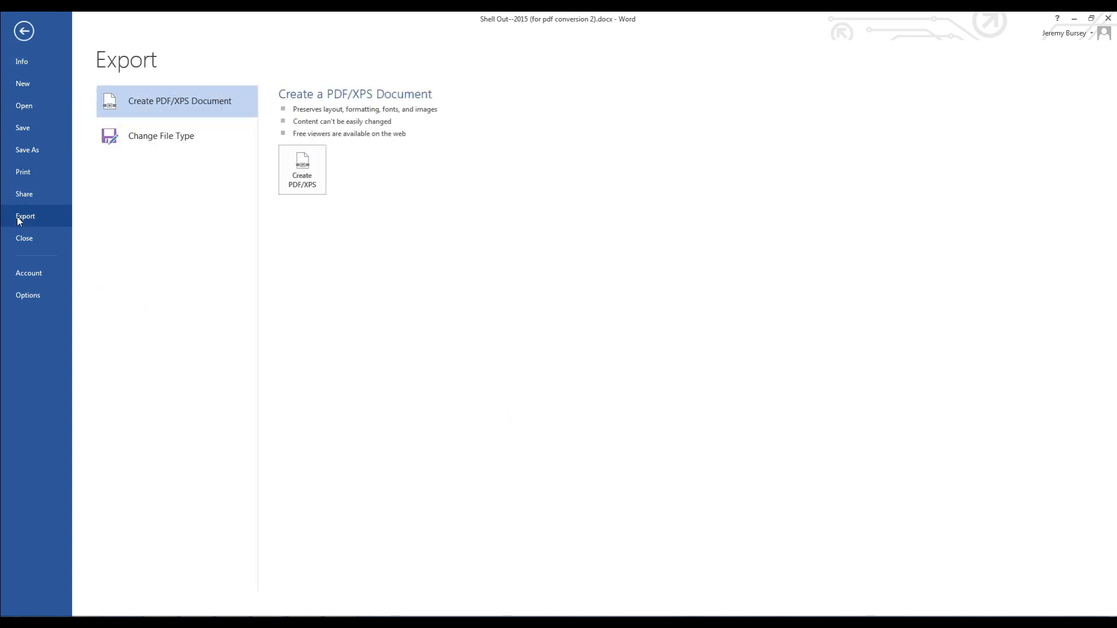
click(302, 180)
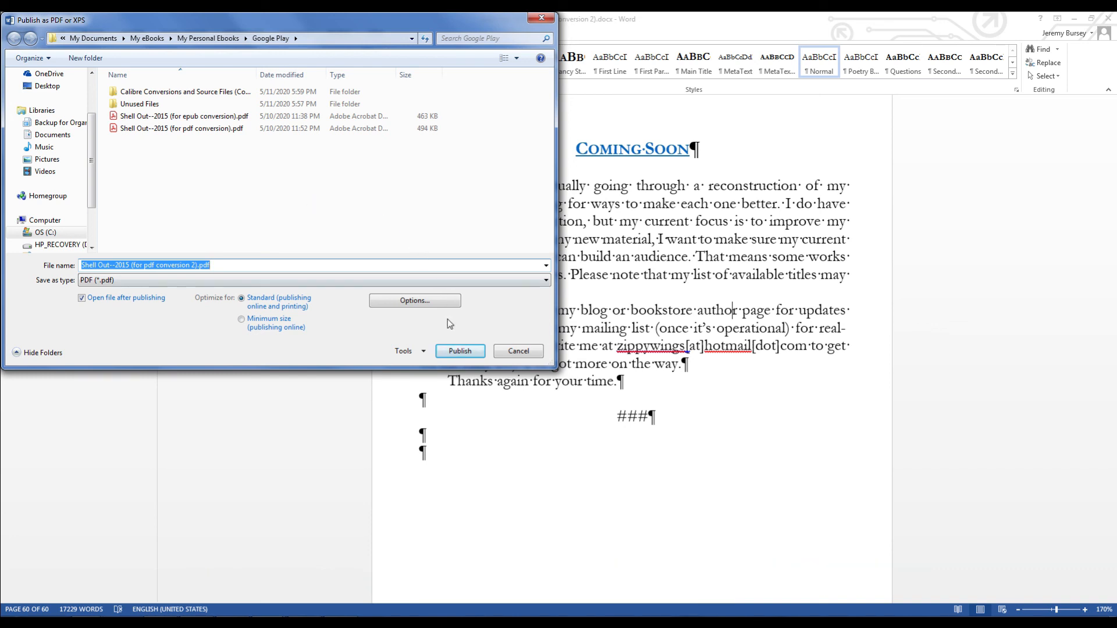
click(460, 350)
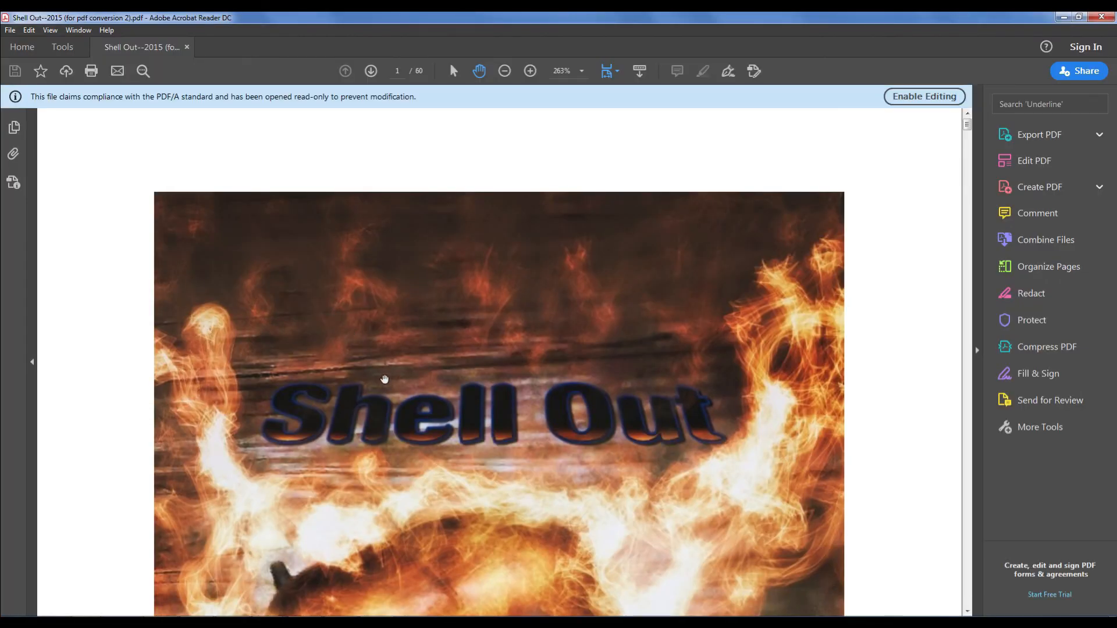
Check the cover page and its footer page number in the exported PDF, and close the PDF.
scroll(384, 381, down, 2)
scroll(390, 408, down, 4)
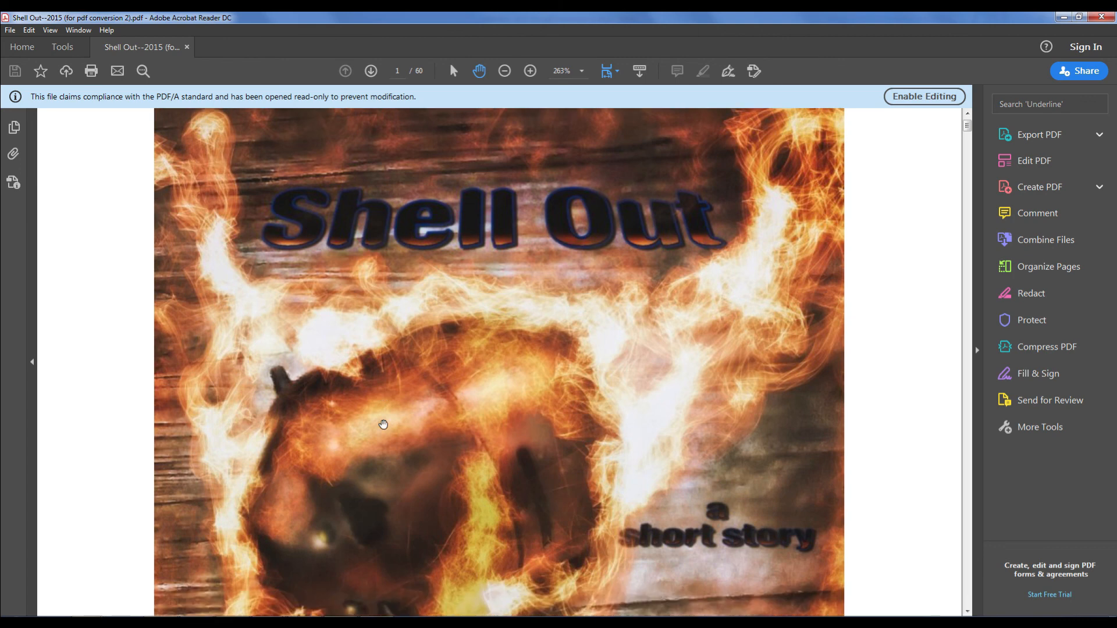
scroll(384, 420, down, 3)
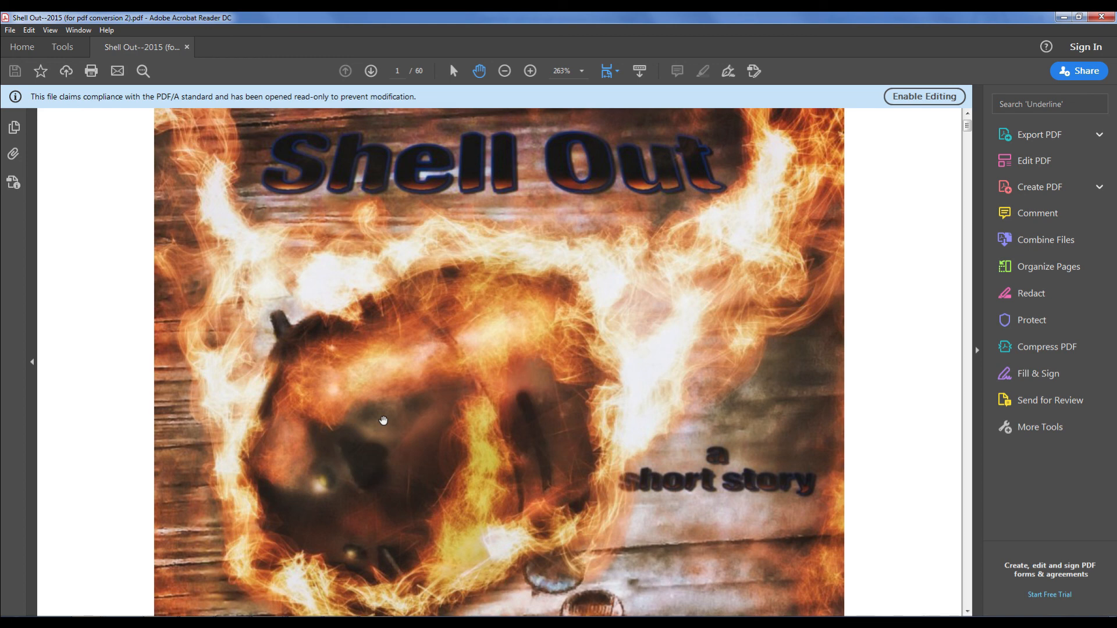
drag(970, 125, 970, 129)
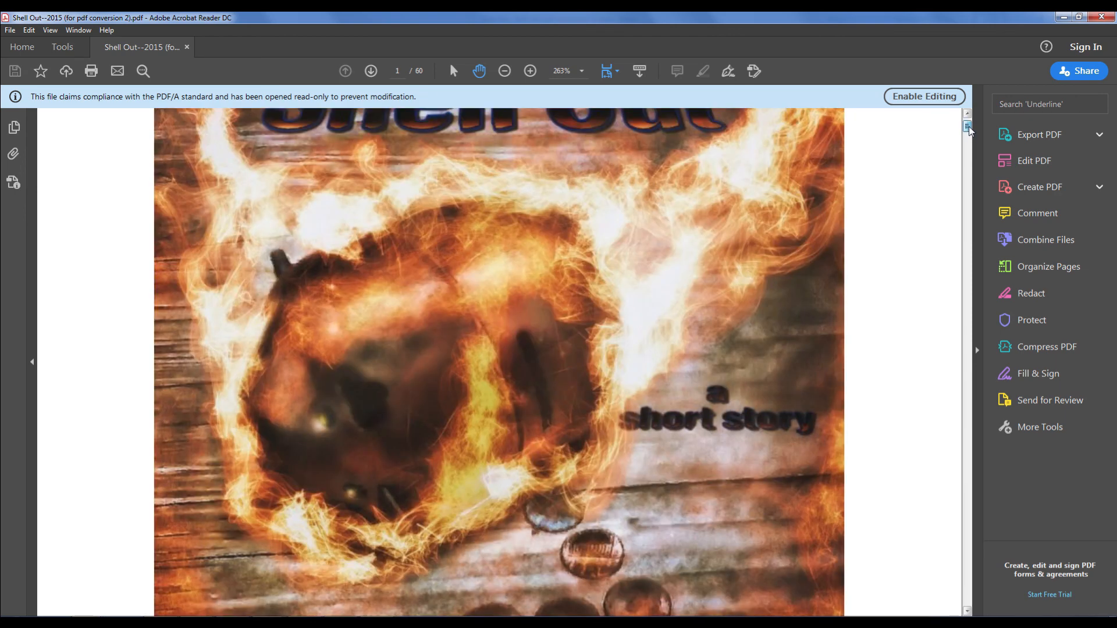
scroll(850, 337, down, 10)
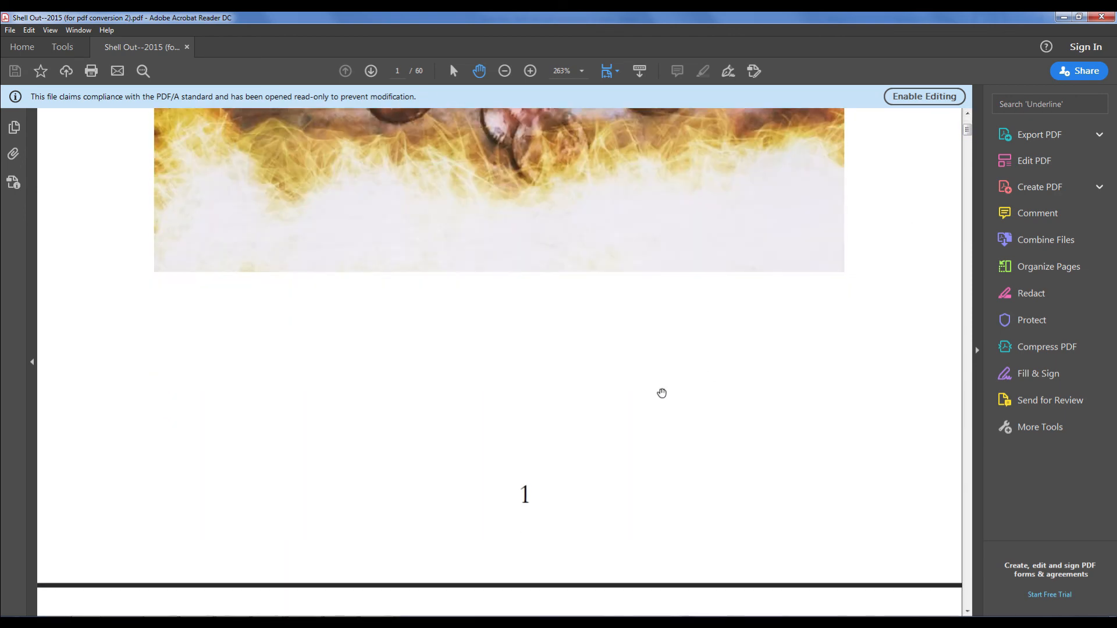
scroll(524, 469, down, 3)
scroll(524, 464, up, 5)
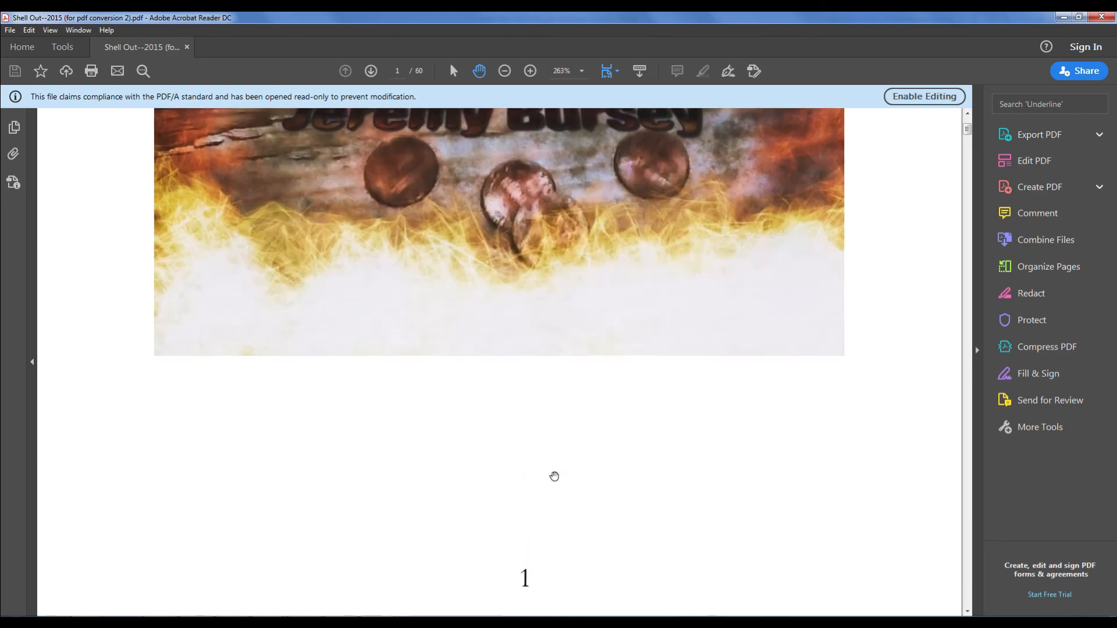
scroll(554, 476, up, 10)
click(1102, 18)
Set the document's page numbering to start at 0 from the cover page.
drag(1113, 590, 1115, 100)
scroll(912, 356, down, 5)
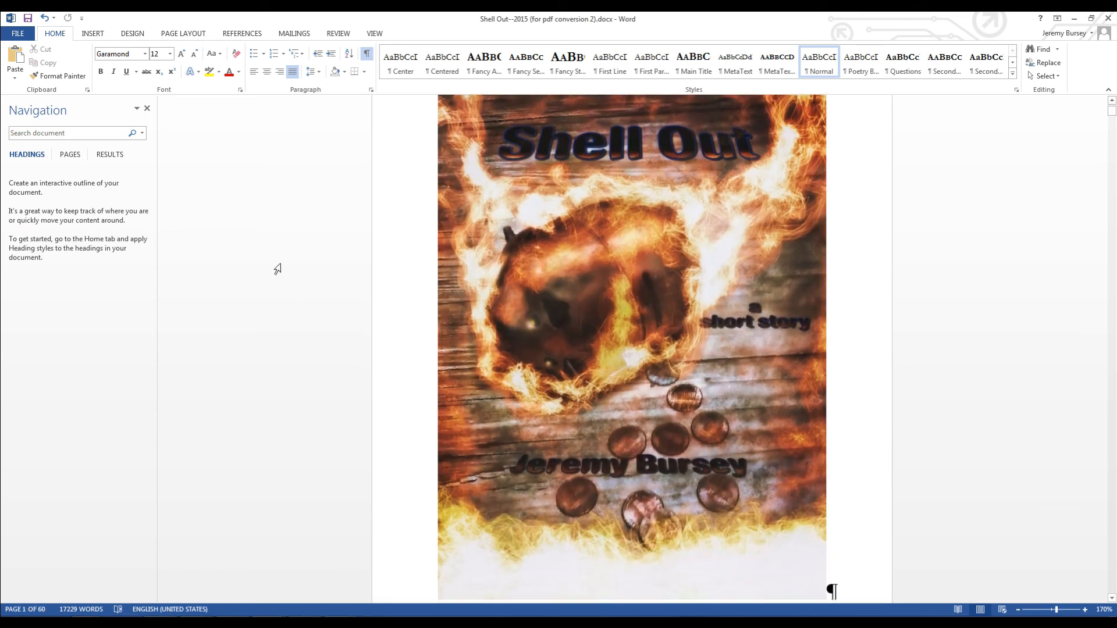
click(88, 33)
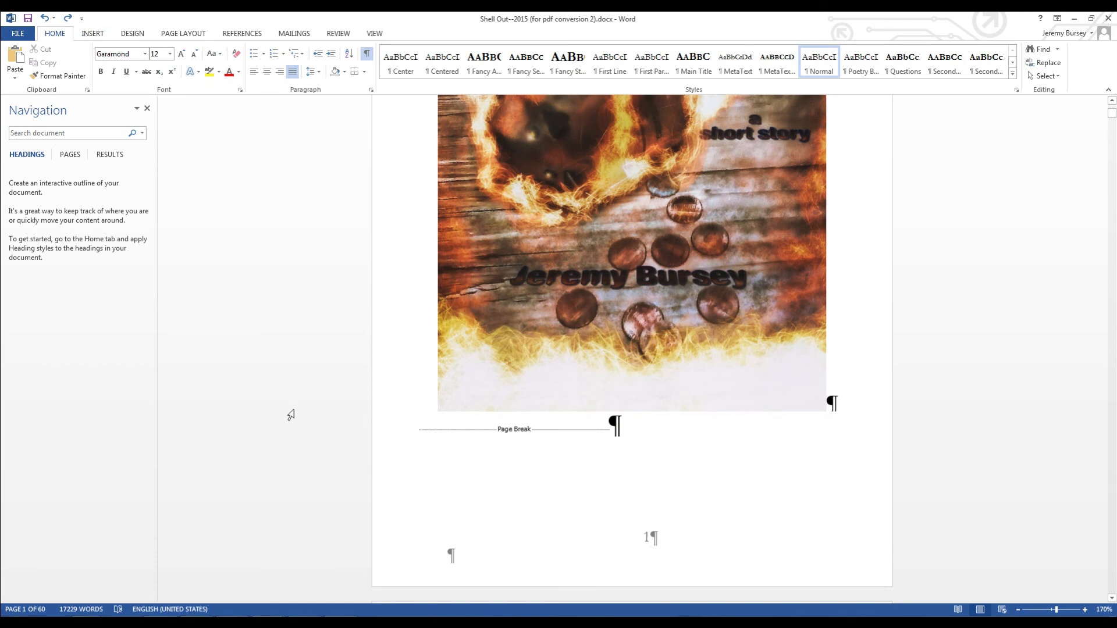
scroll(289, 415, down, 2)
scroll(288, 414, up, 4)
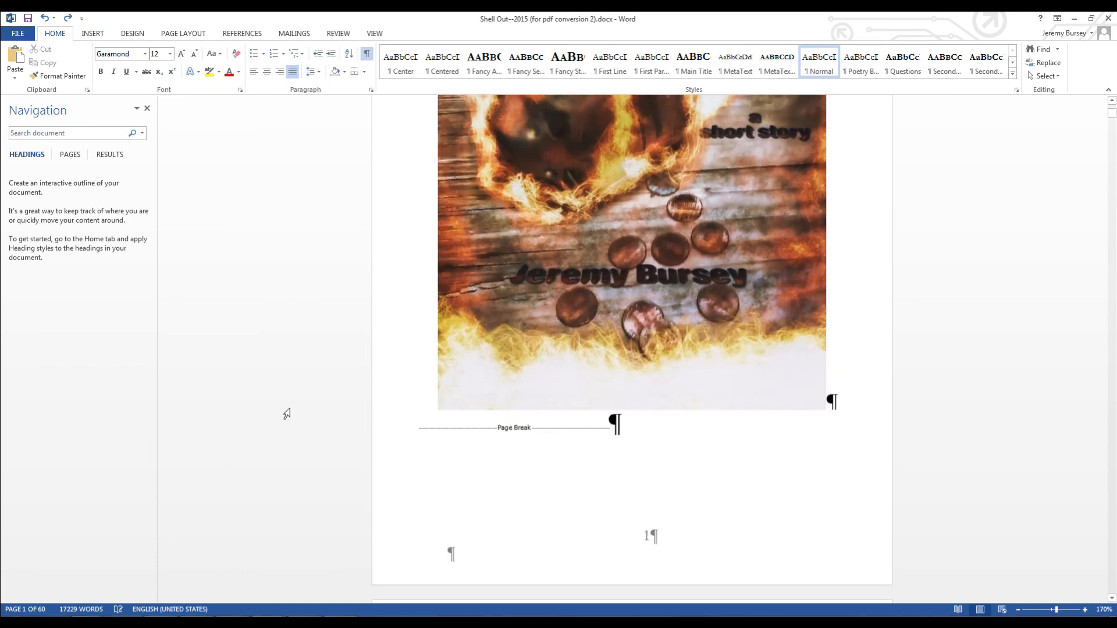
scroll(286, 412, up, 2)
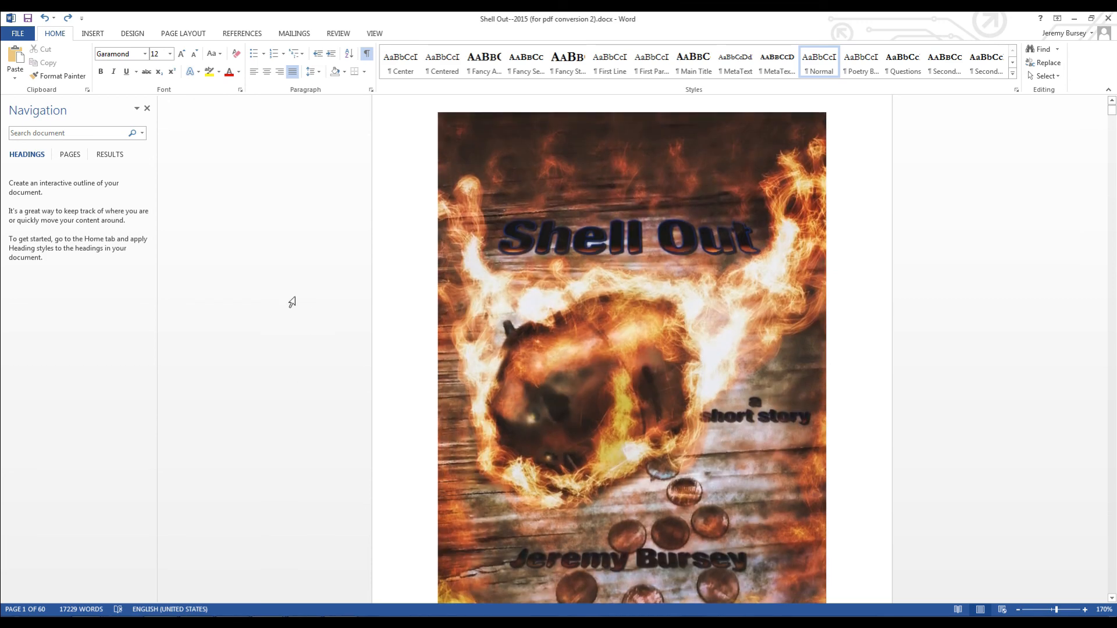
click(99, 41)
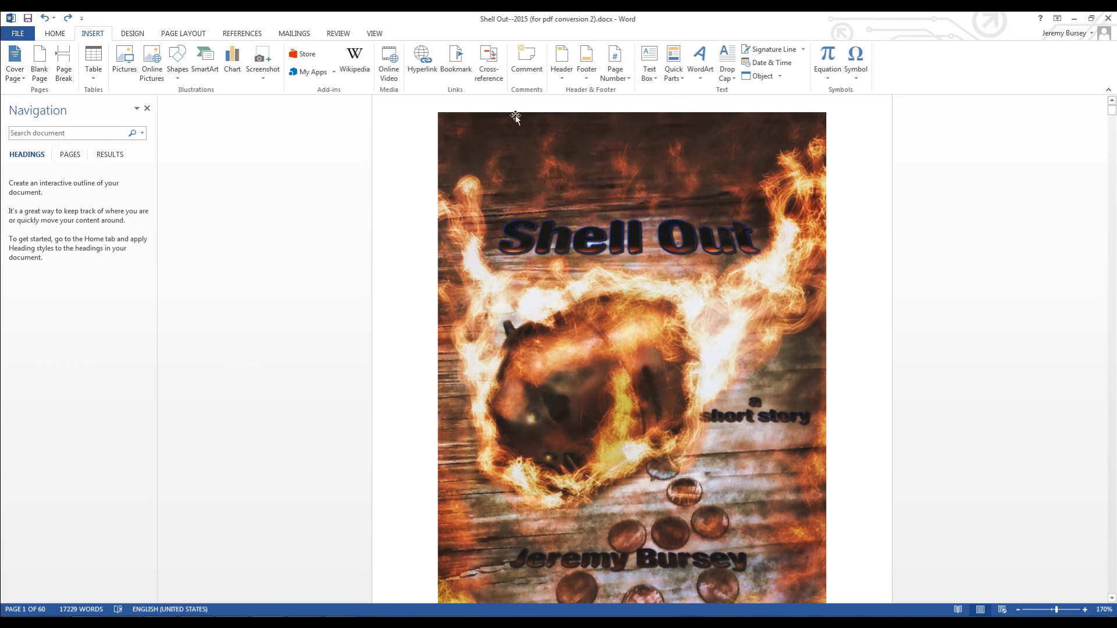
click(626, 80)
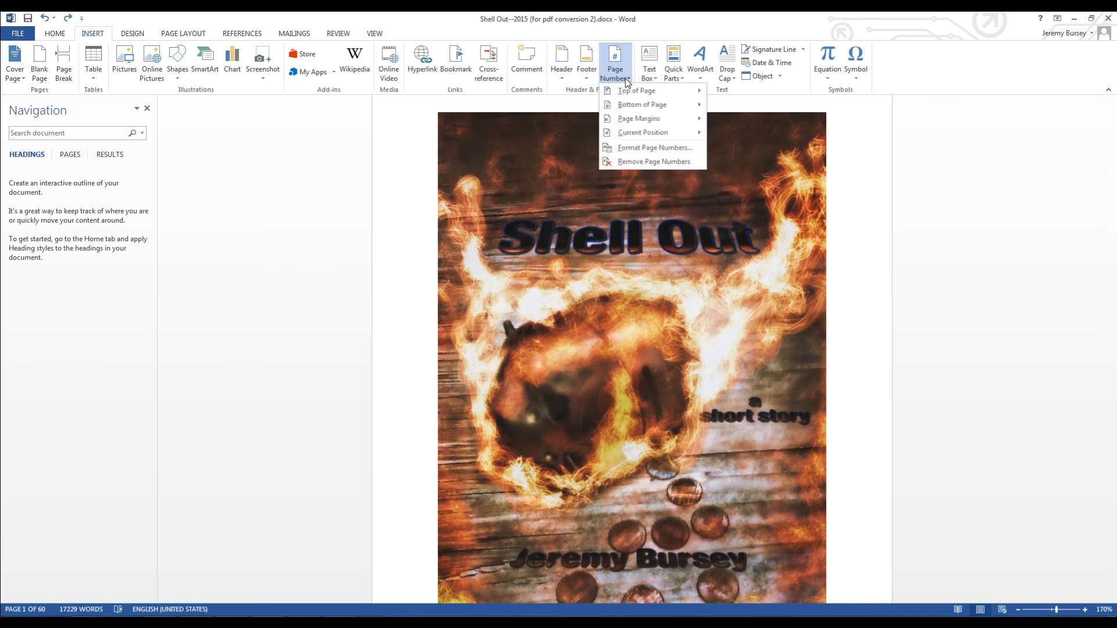
click(629, 147)
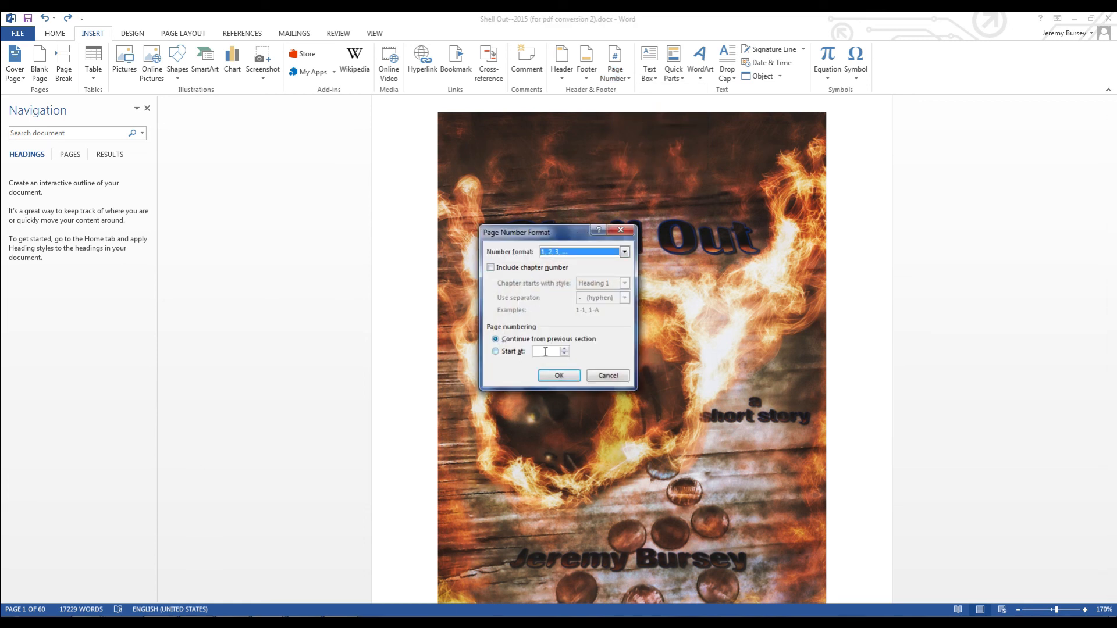
click(495, 352)
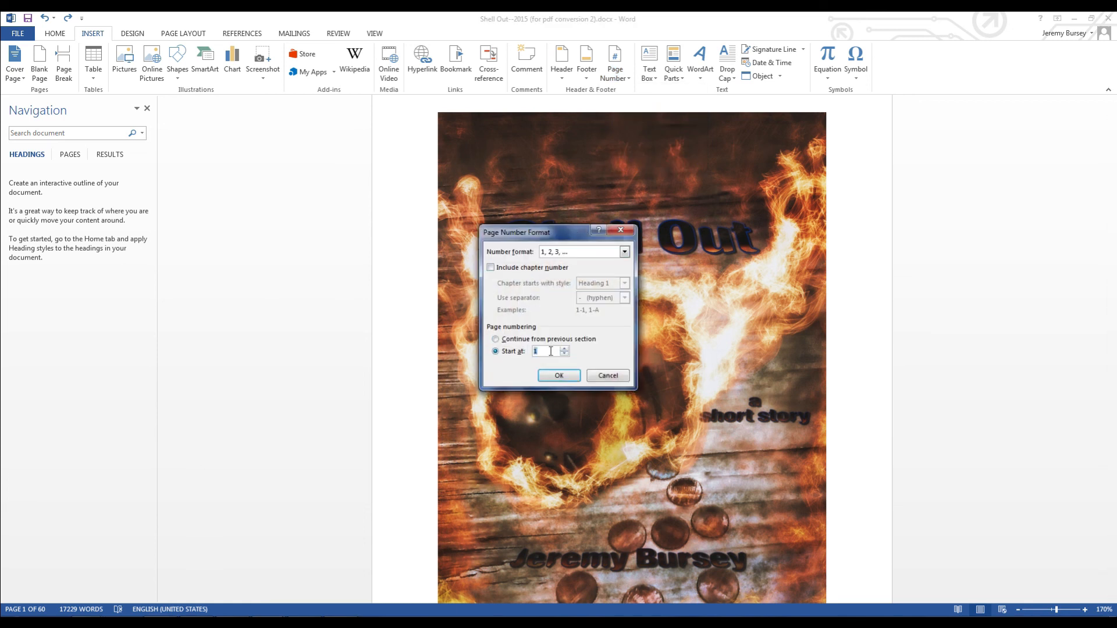
click(558, 375)
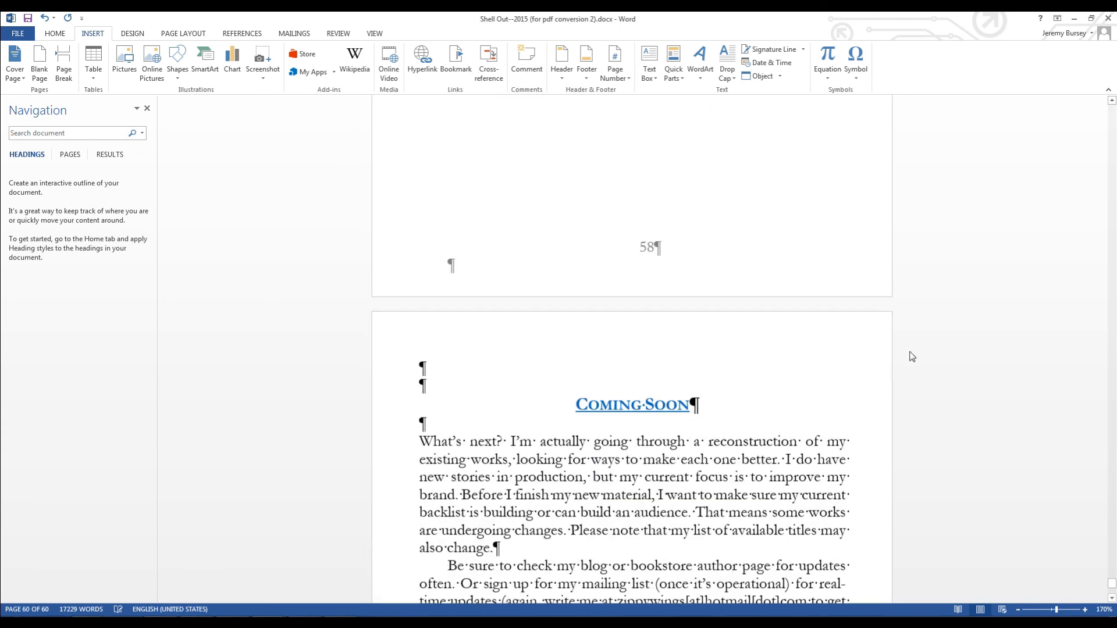
Turn on Different First Page to leave the page number off the cover, and close the header and footer.
scroll(911, 356, up, 1)
drag(1112, 583, 1105, 122)
scroll(981, 348, up, 5)
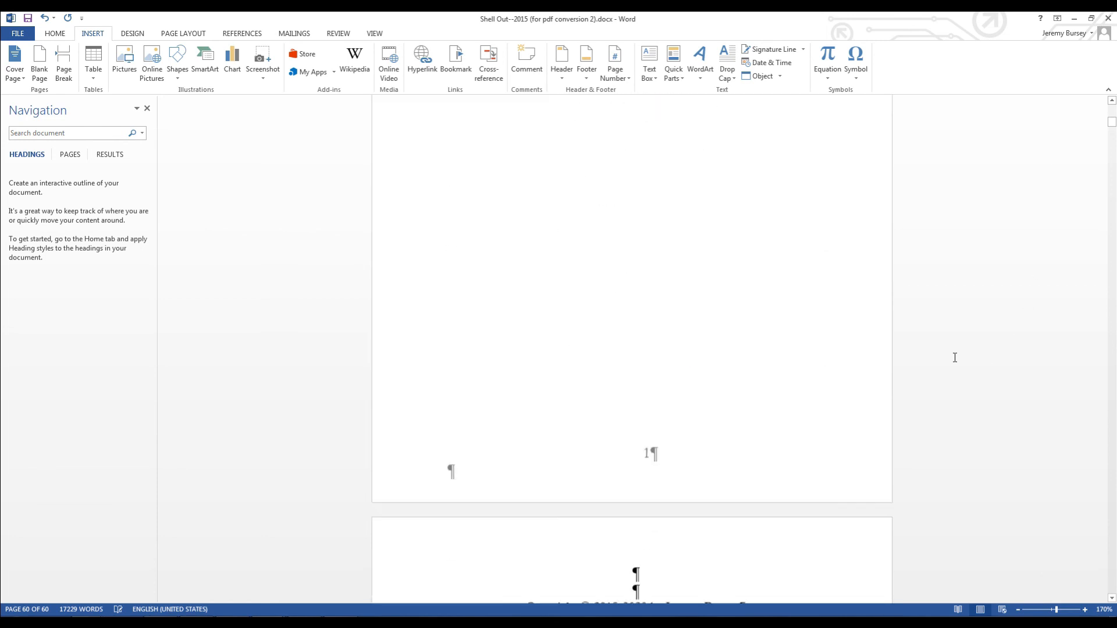
scroll(665, 442, up, 3)
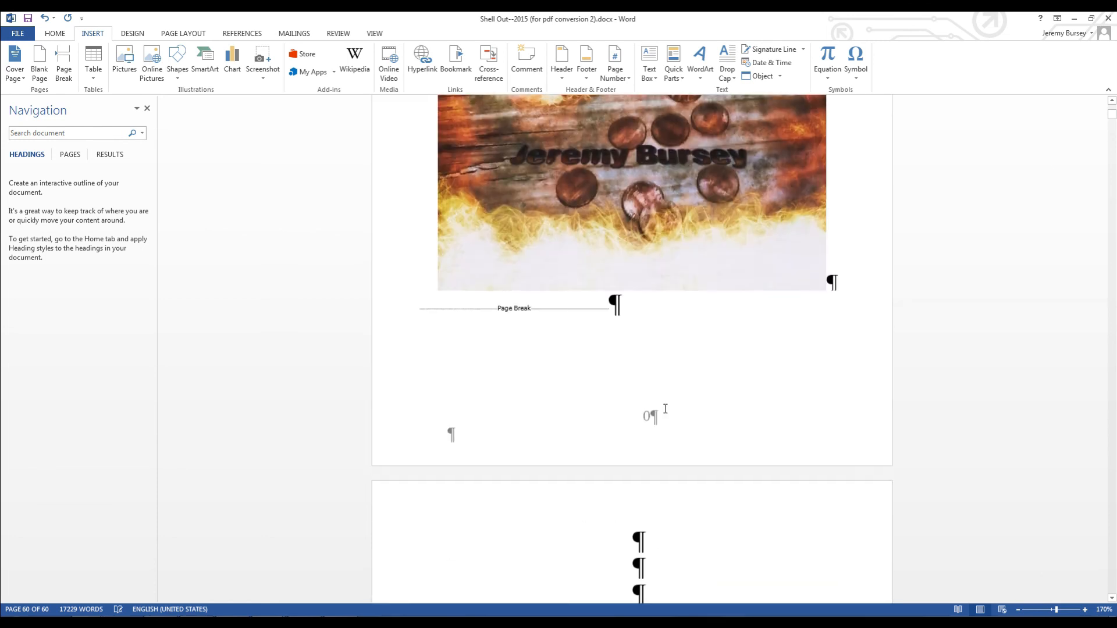
scroll(652, 411, down, 2)
scroll(672, 327, down, 3)
scroll(839, 482, up, 8)
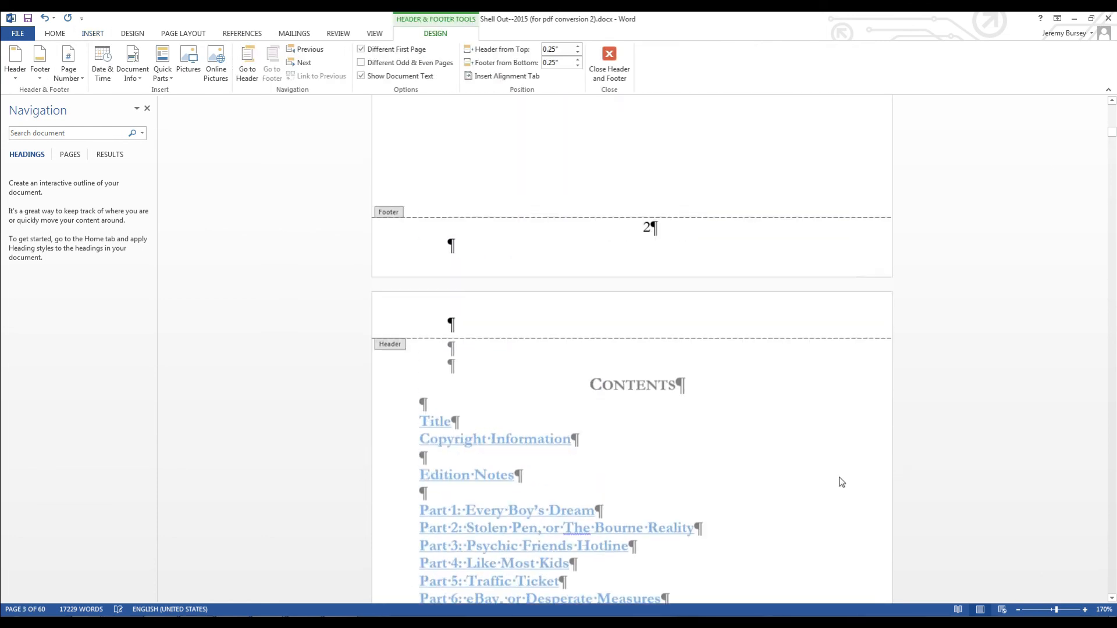
click(608, 58)
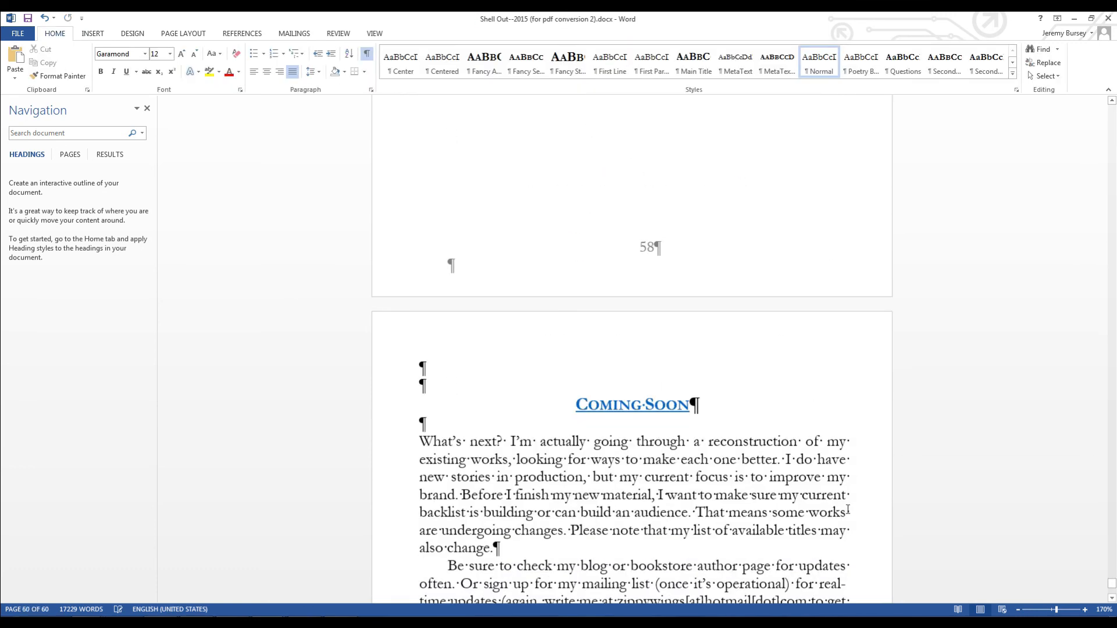
Check the page numbering in the footers of the cover, title page and following front-matter pages.
scroll(973, 510, up, 3)
drag(1111, 583, 1110, 104)
scroll(931, 349, down, 10)
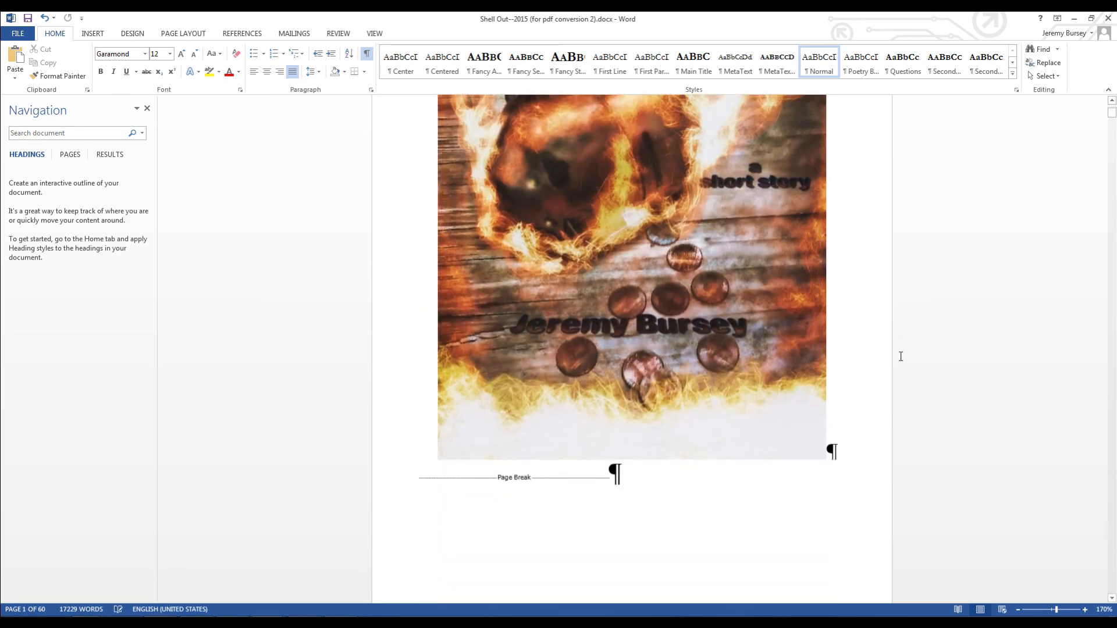
scroll(885, 565, down, 10)
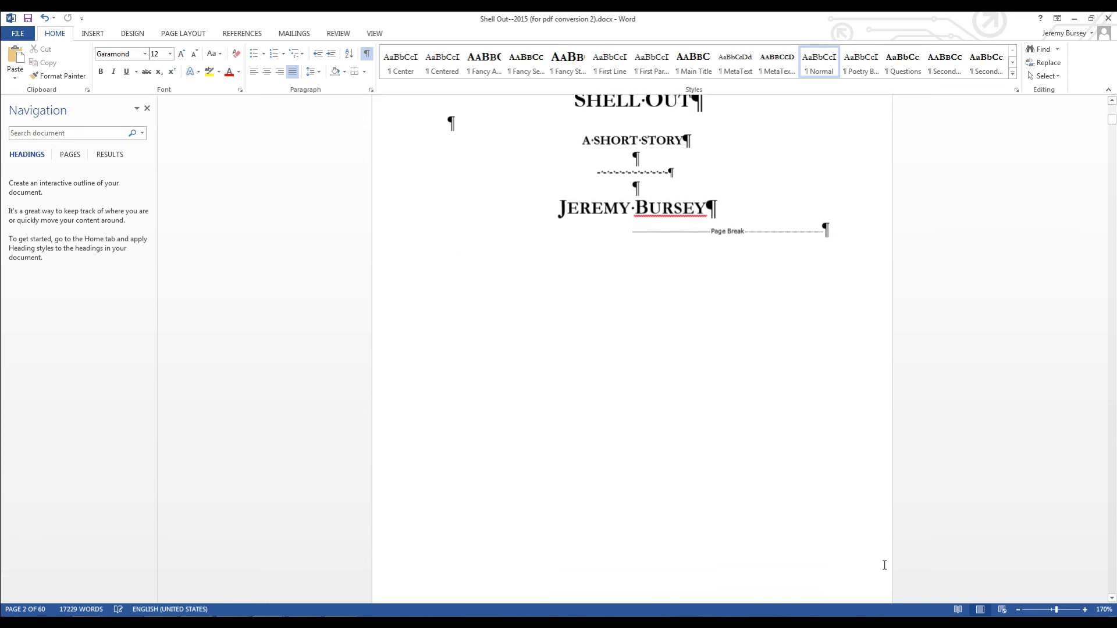
scroll(893, 550, up, 8)
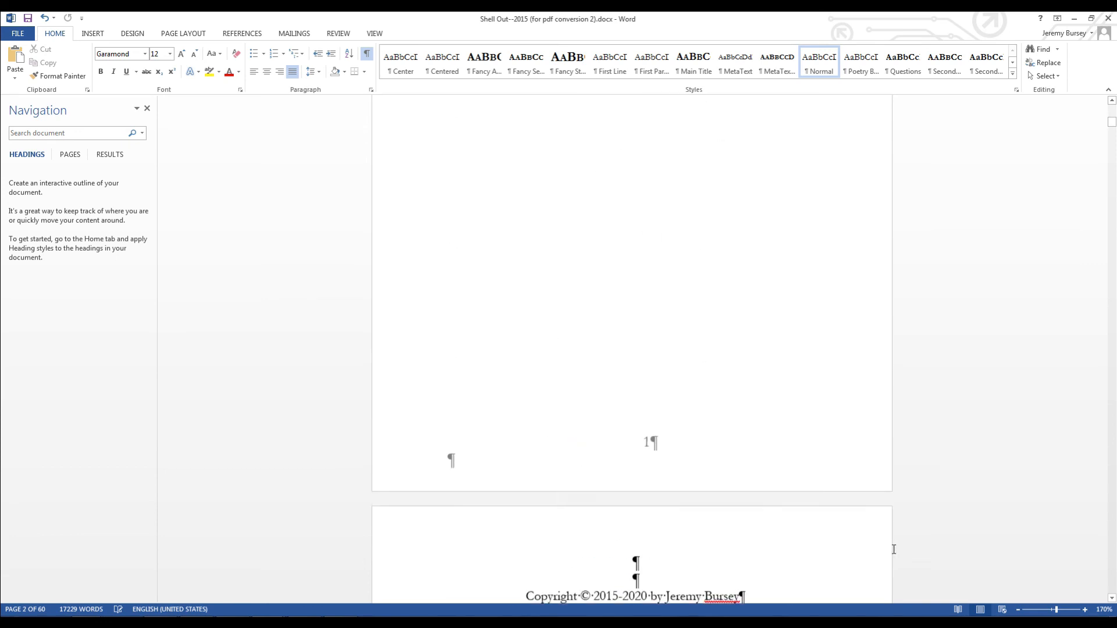
scroll(897, 555, down, 5)
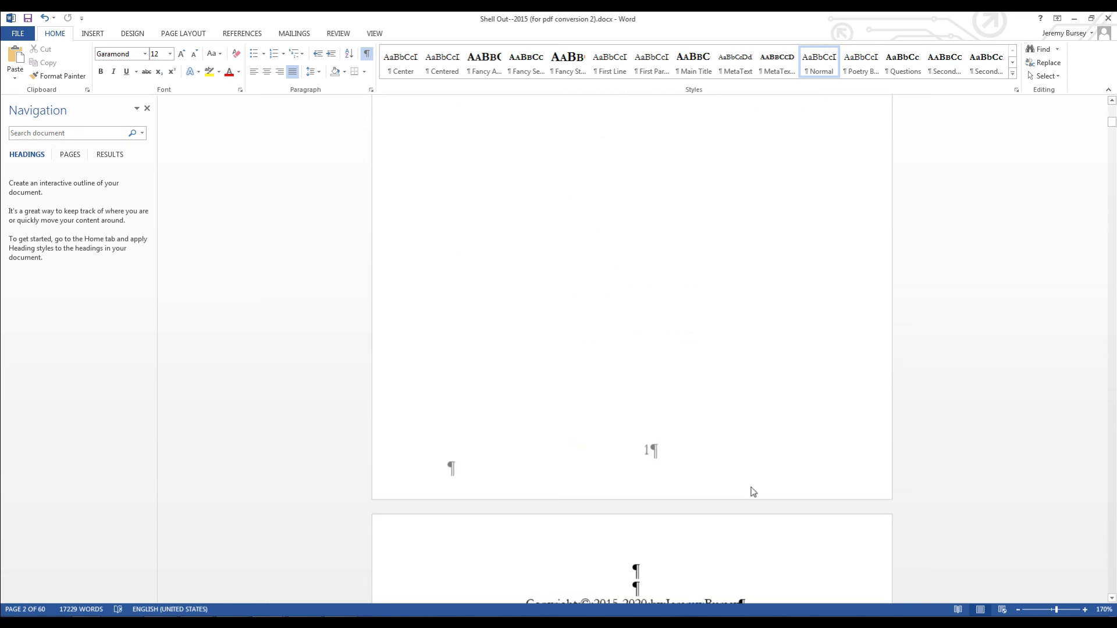
scroll(738, 508, down, 3)
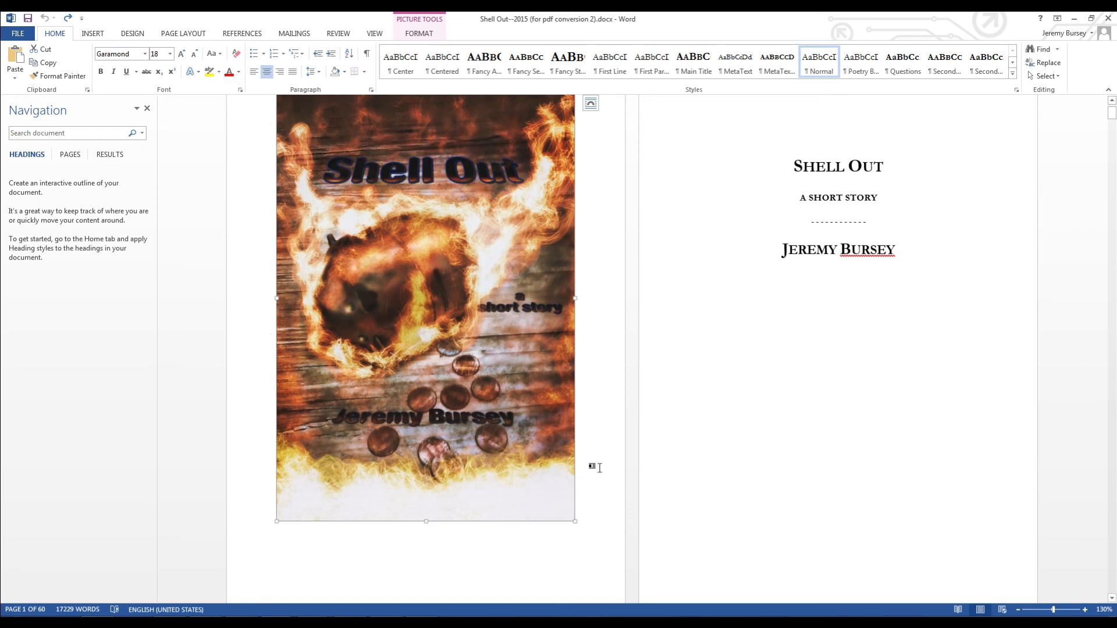
scroll(793, 516, down, 3)
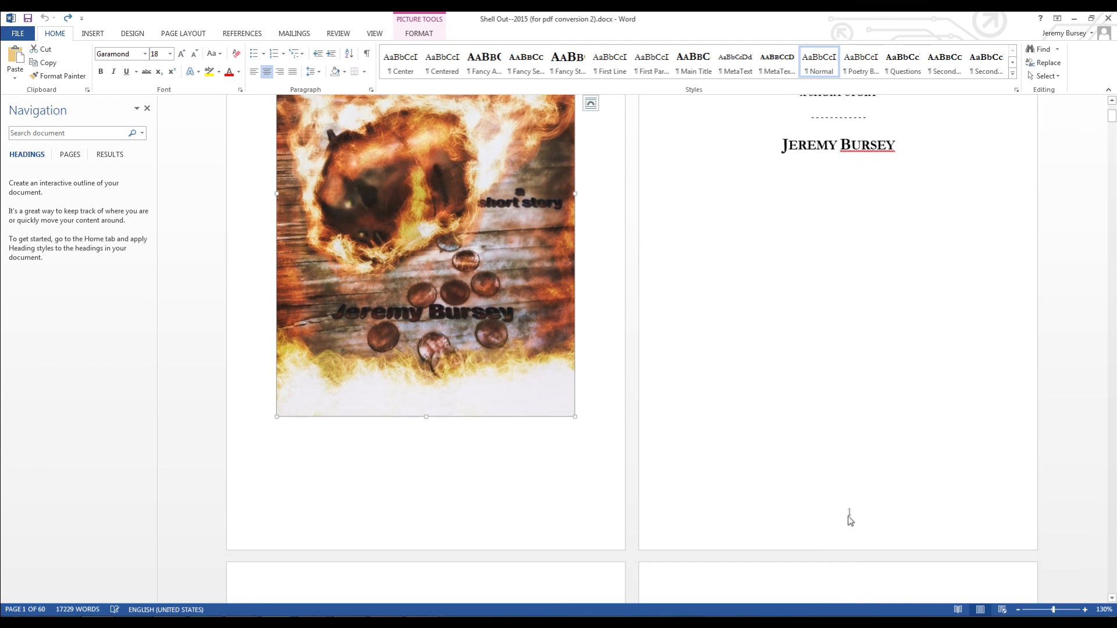
scroll(798, 511, down, 5)
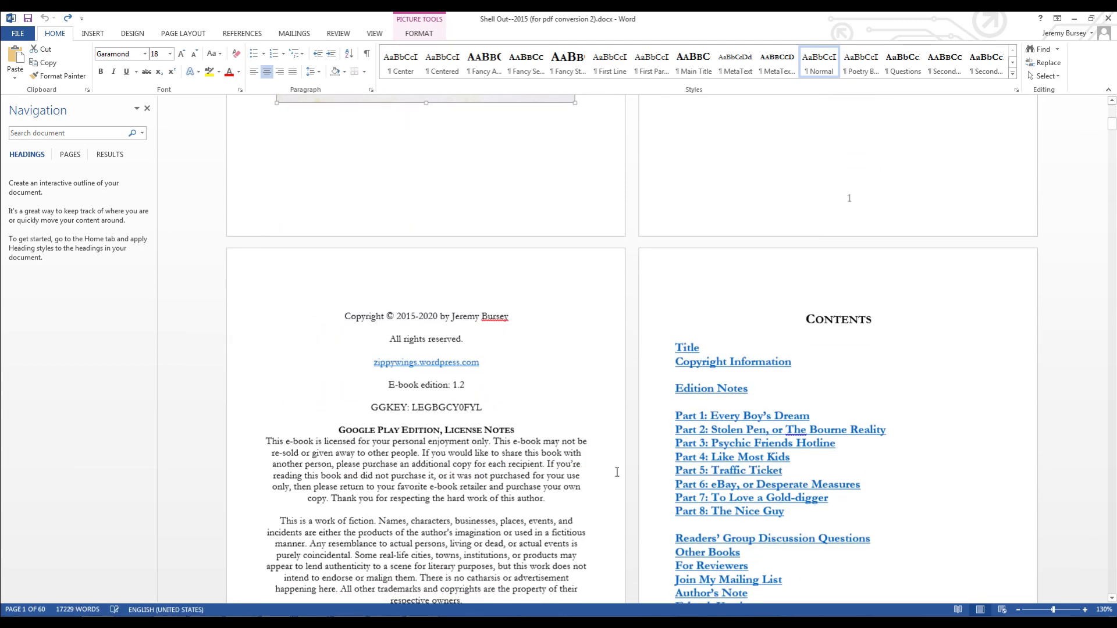
scroll(605, 483, up, 10)
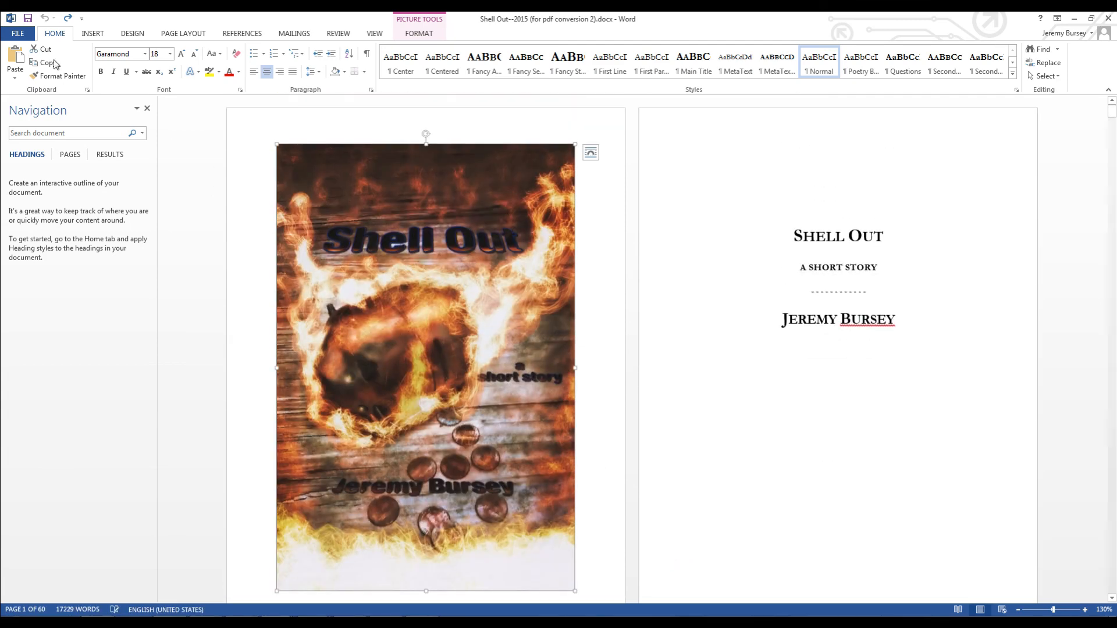
Review the available page break and section break types without inserting one.
click(181, 35)
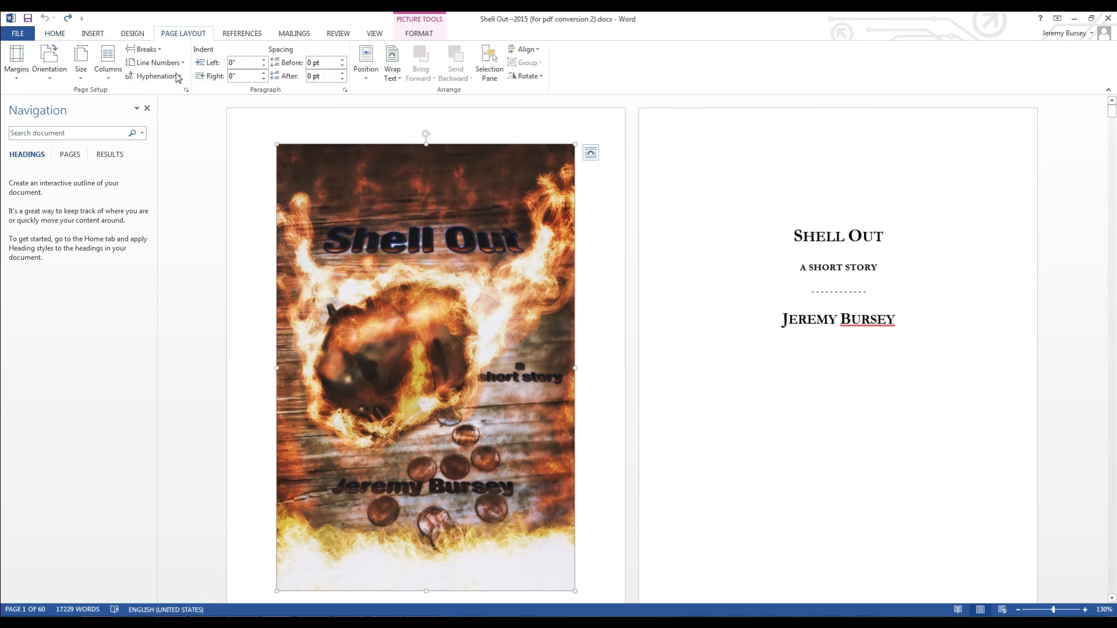
click(161, 50)
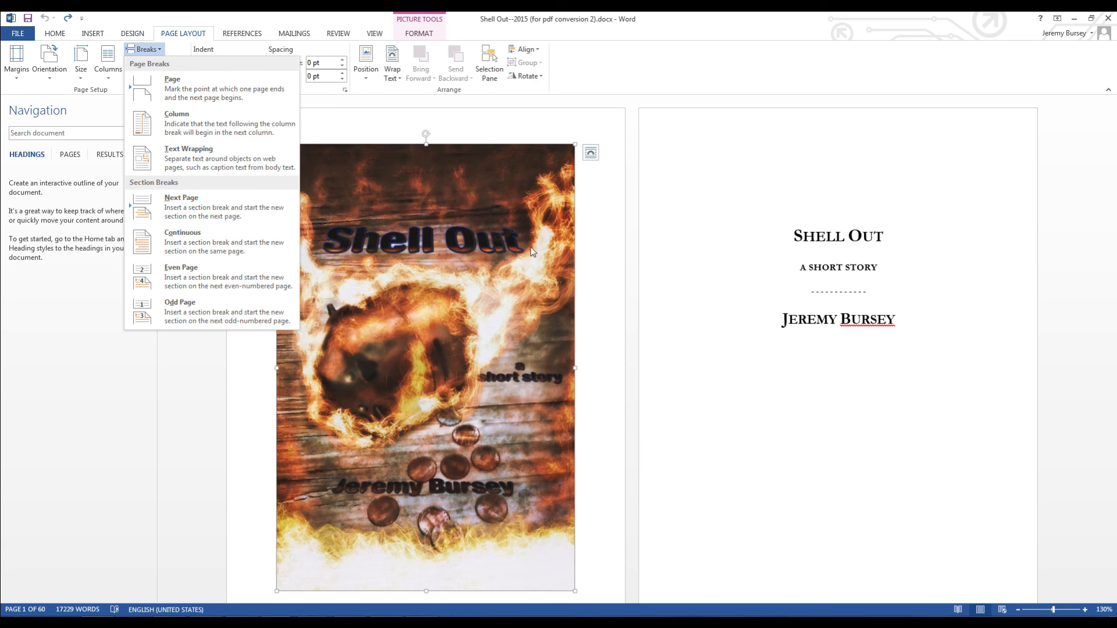
key(Escape)
Place the cursor above the Edition Notes heading and show the document's paragraph and formatting marks.
scroll(692, 378, down, 7)
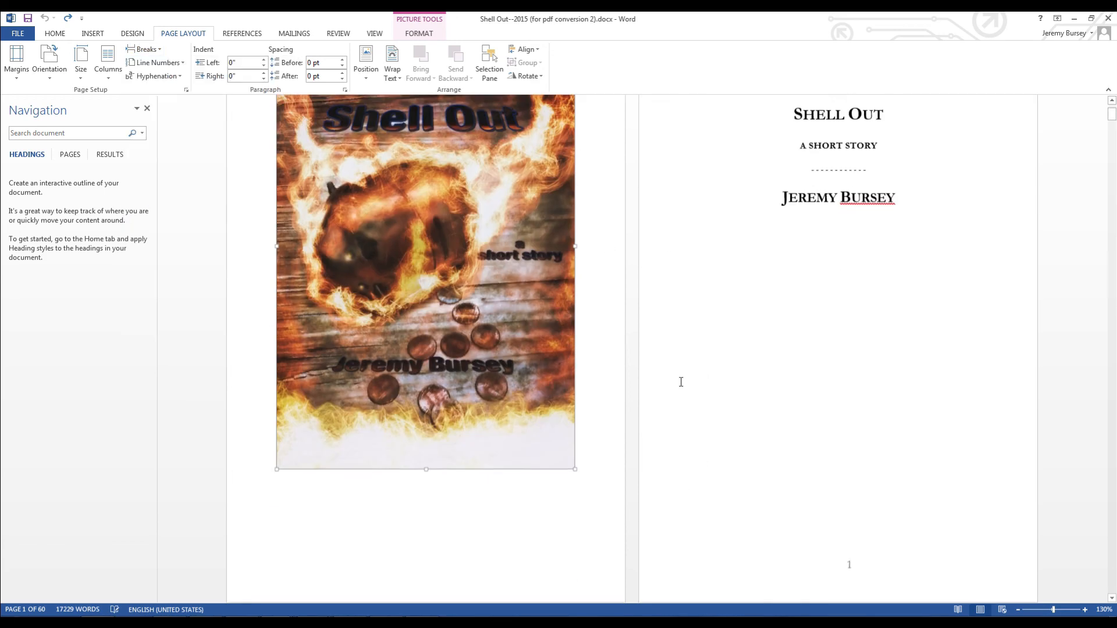
scroll(649, 431, down, 5)
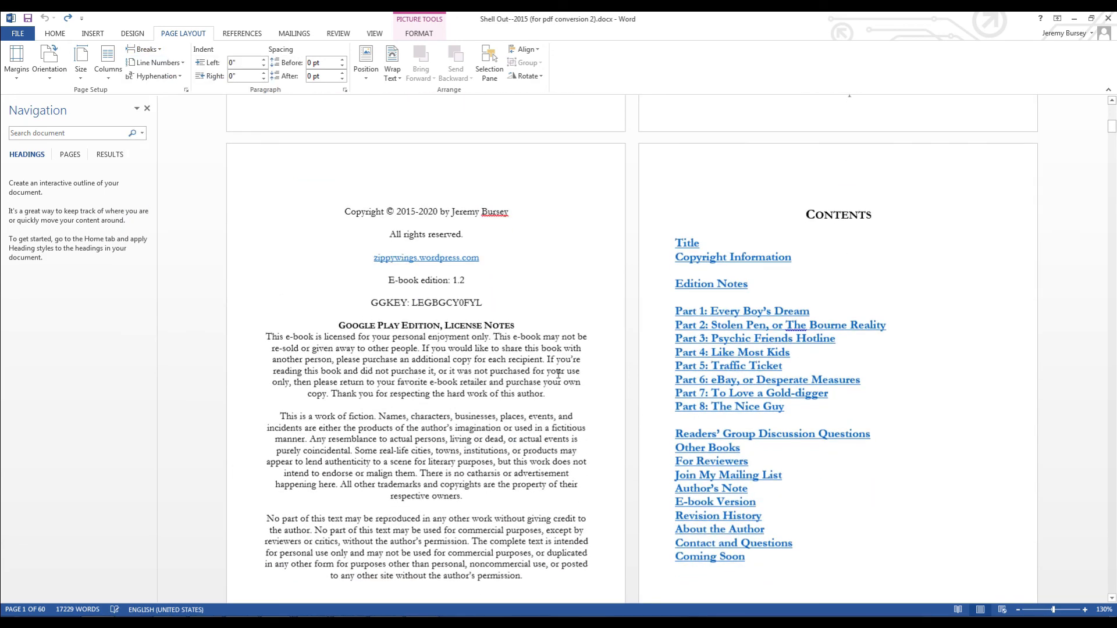
scroll(559, 374, down, 10)
scroll(561, 389, down, 4)
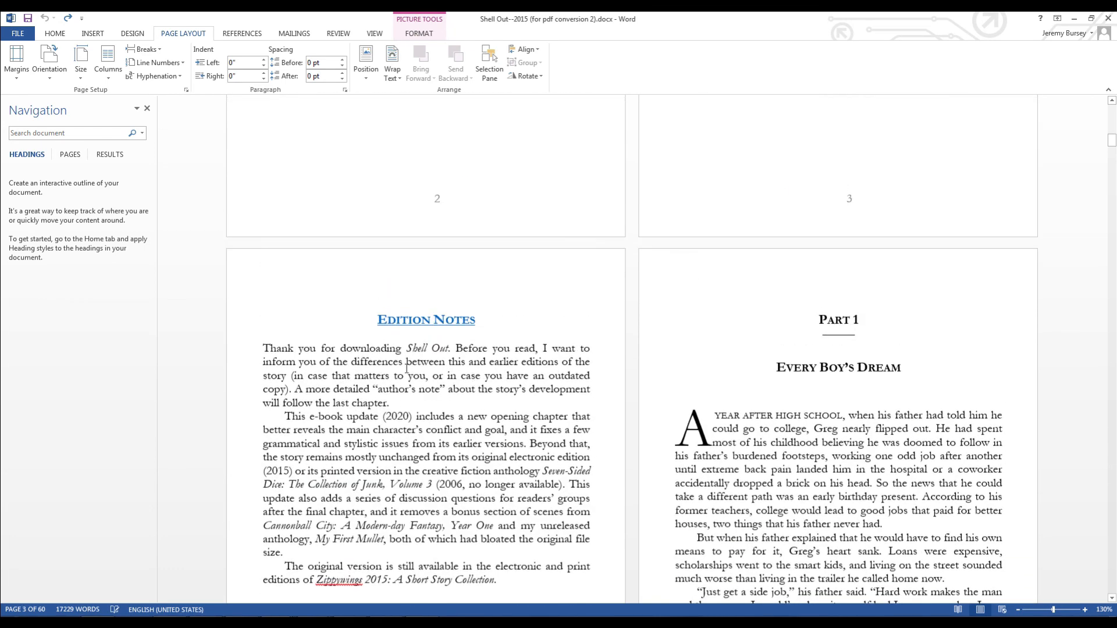
click(299, 303)
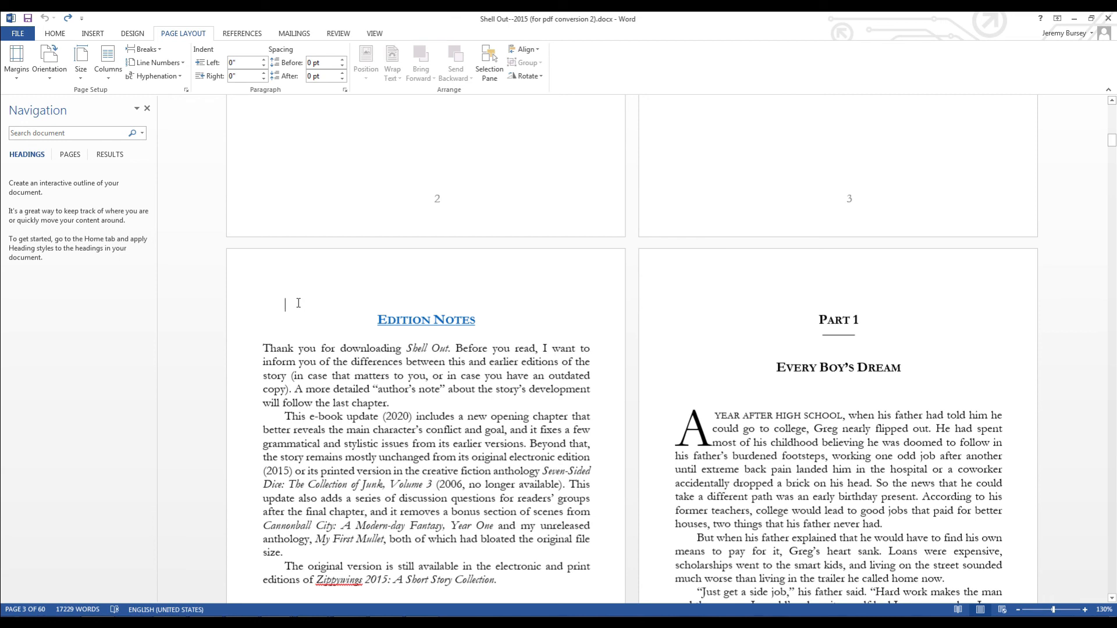
click(54, 33)
click(367, 54)
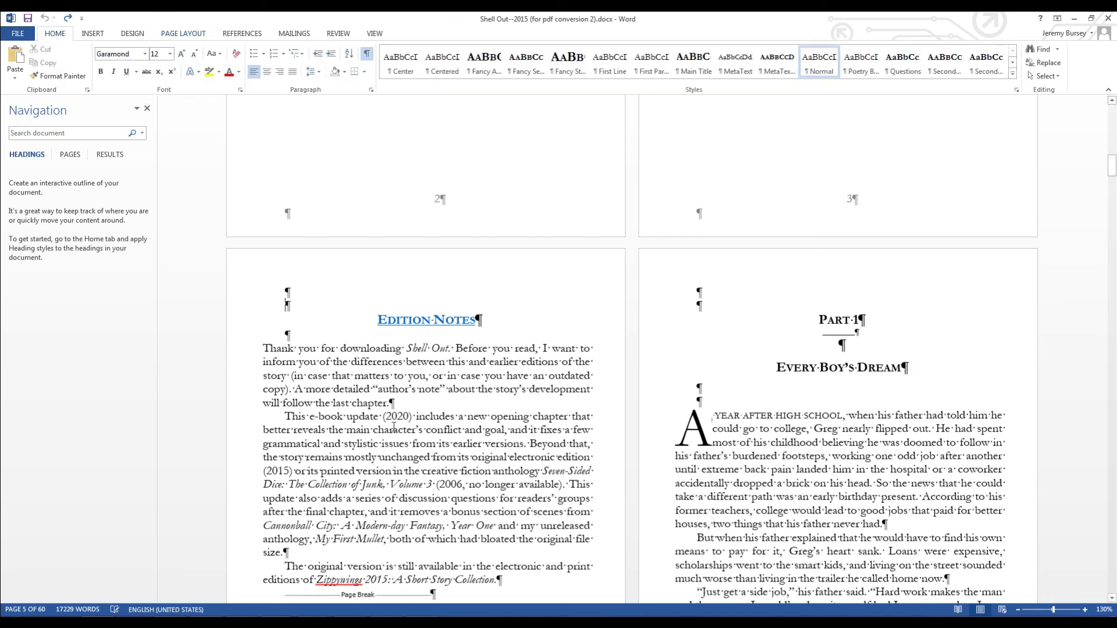
Replace the page break at the end of the Contents list with a Next Page section break.
scroll(716, 346, up, 6)
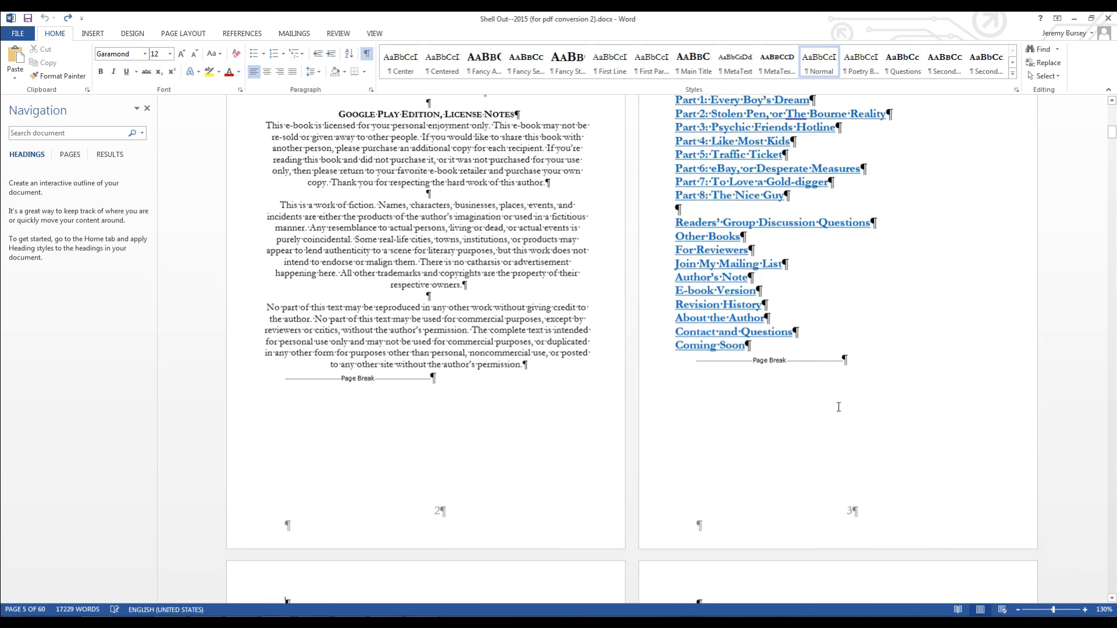
click(684, 362)
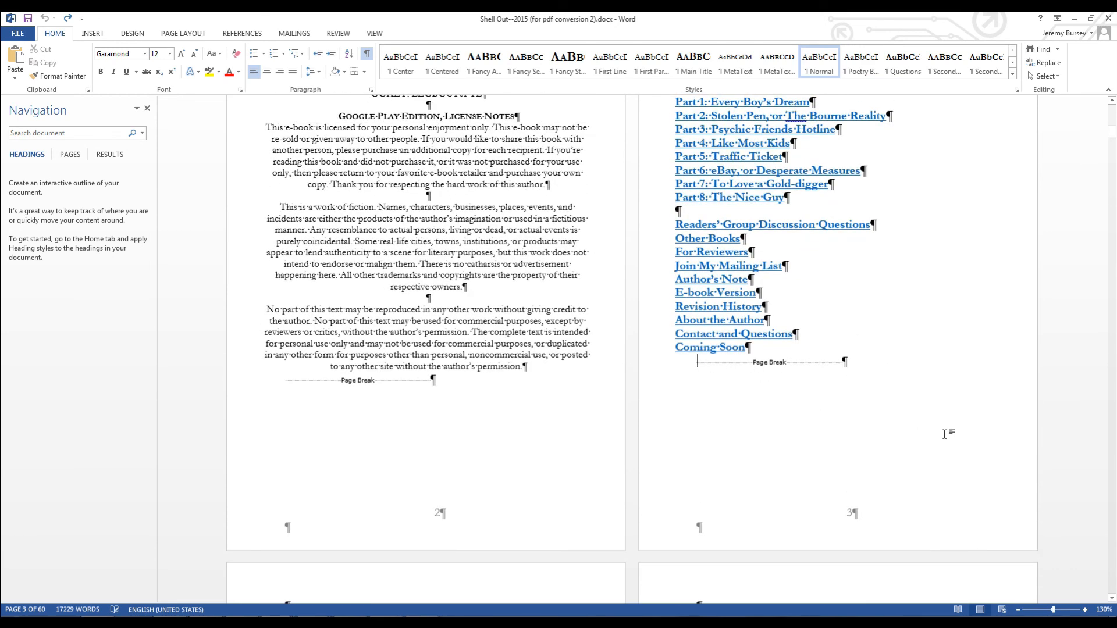
key(Delete)
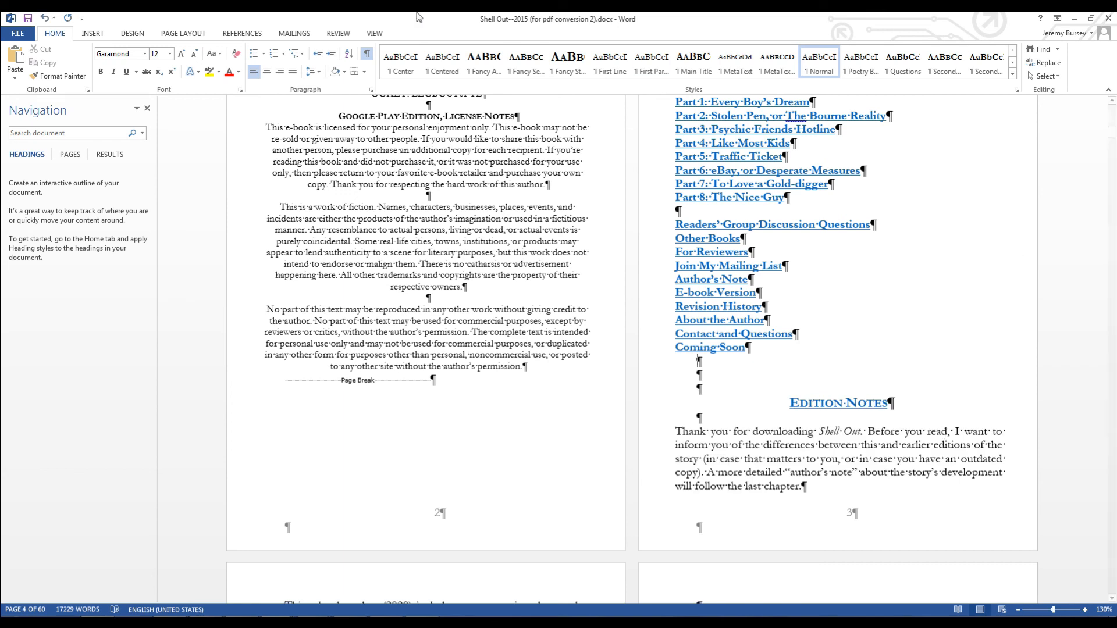
click(185, 33)
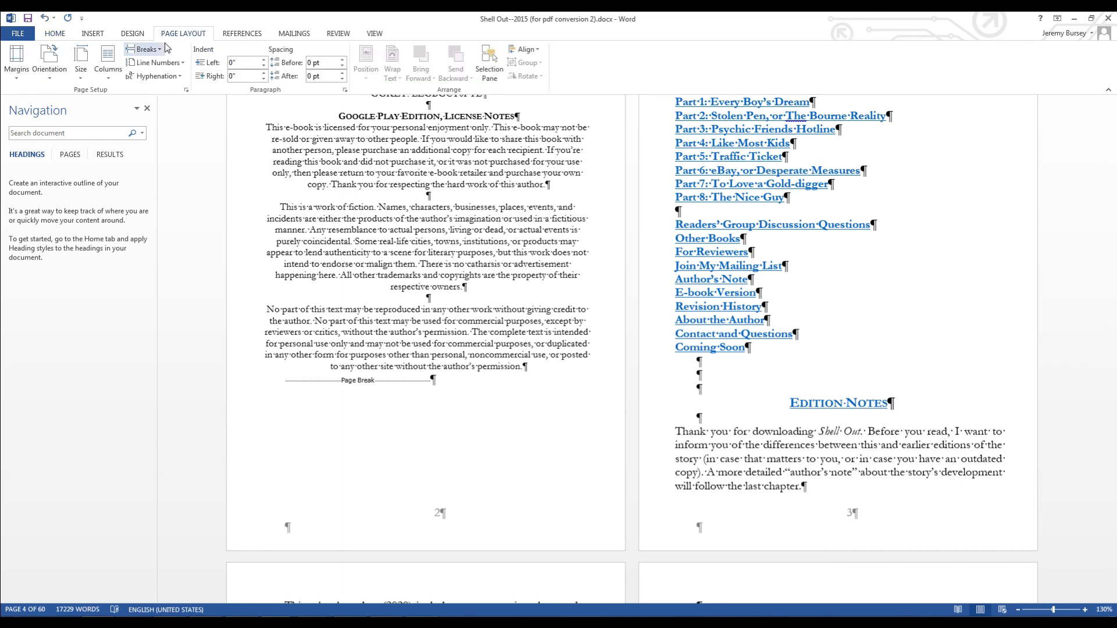
click(146, 49)
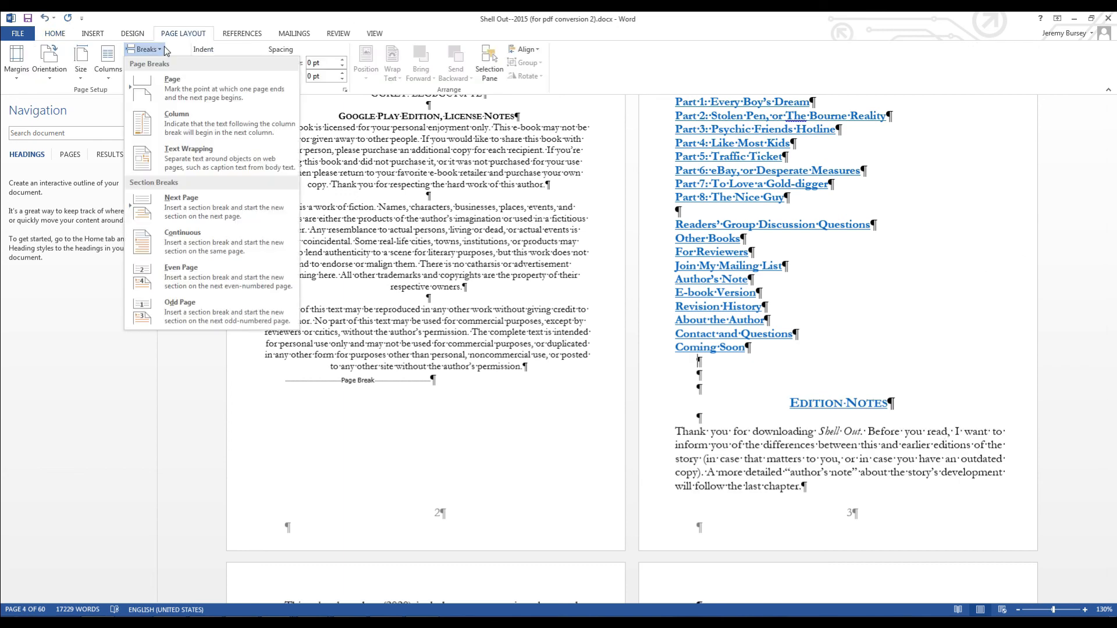
click(141, 205)
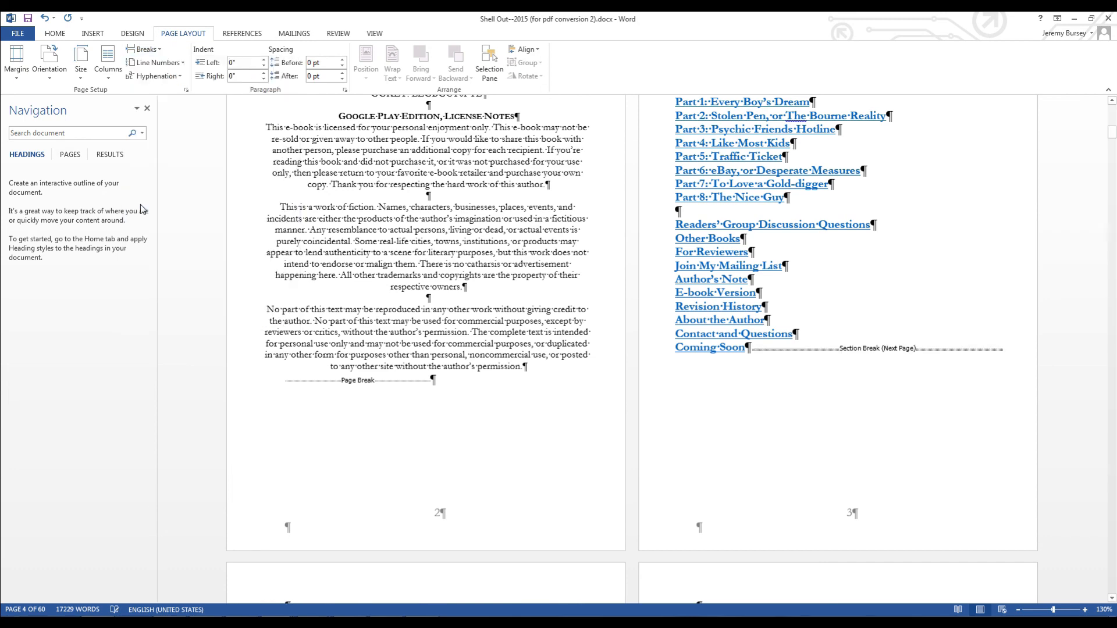
Delete the extra blank paragraph above the Edition Notes heading and re-add the editionnotes bookmark there.
scroll(498, 376, down, 2)
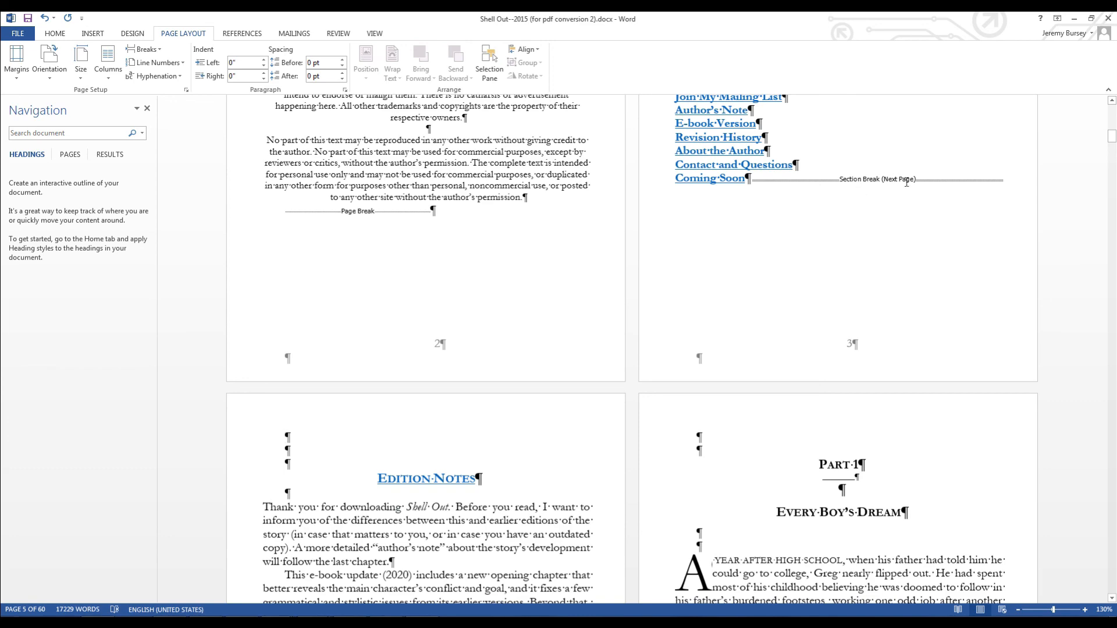
scroll(508, 430, down, 2)
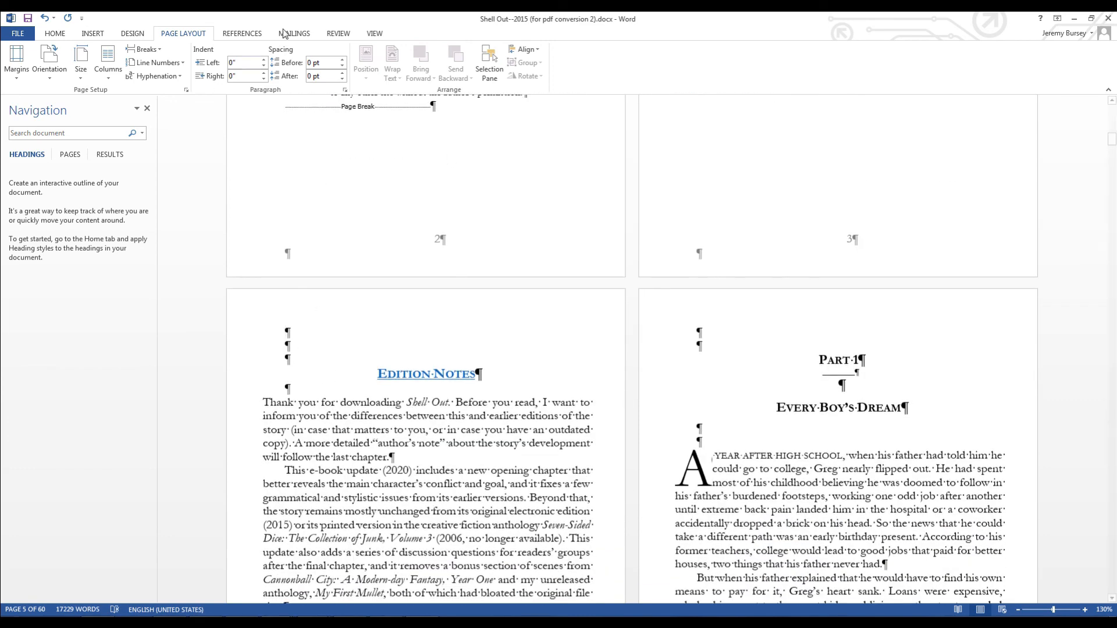
click(92, 33)
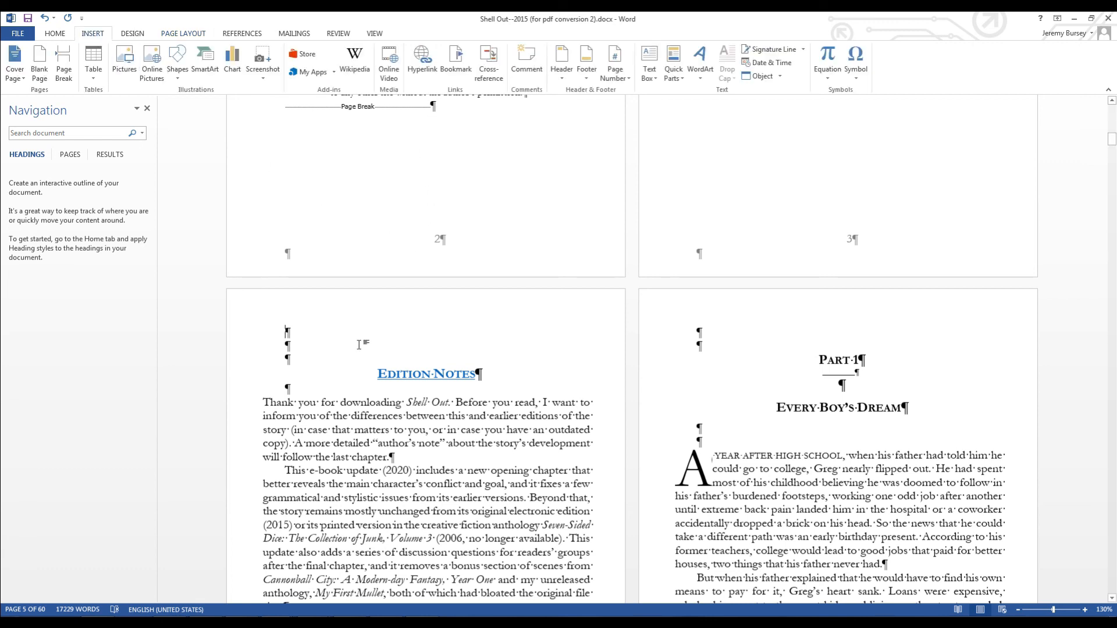
key(Delete)
click(456, 64)
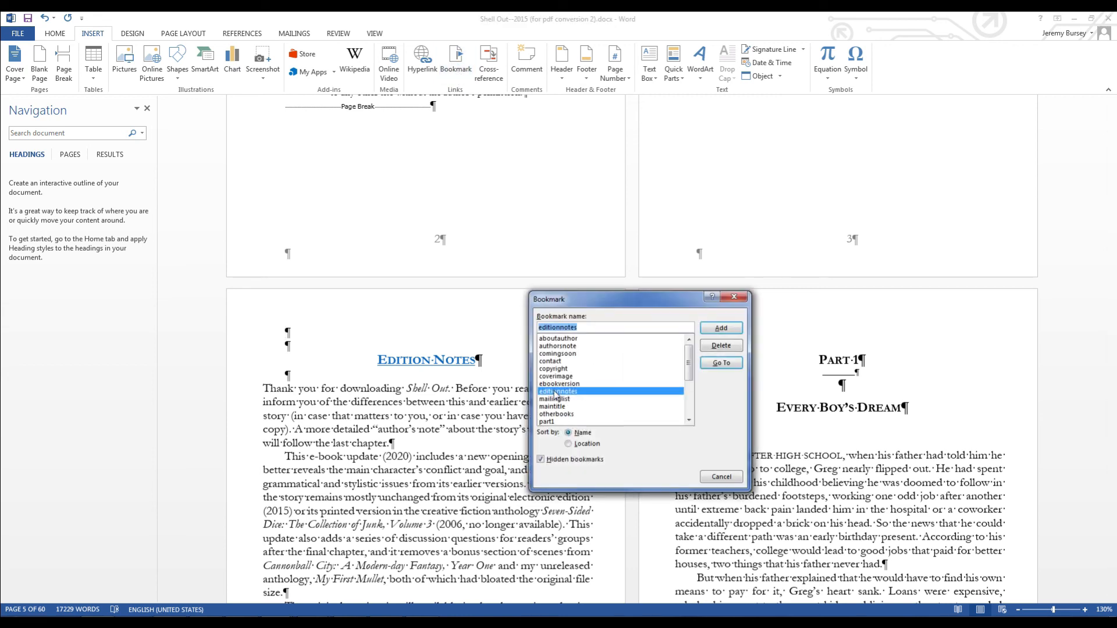
click(721, 328)
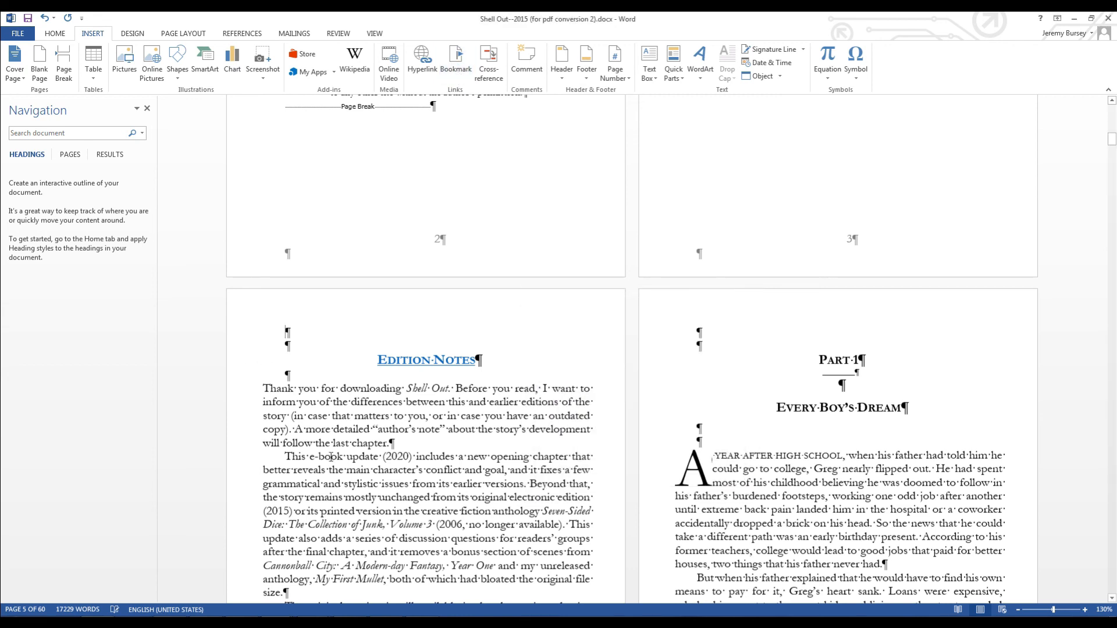
Check the footer page numbers before and after the new section break, from the cover through Part 1.
scroll(434, 477, up, 1)
scroll(349, 379, down, 2)
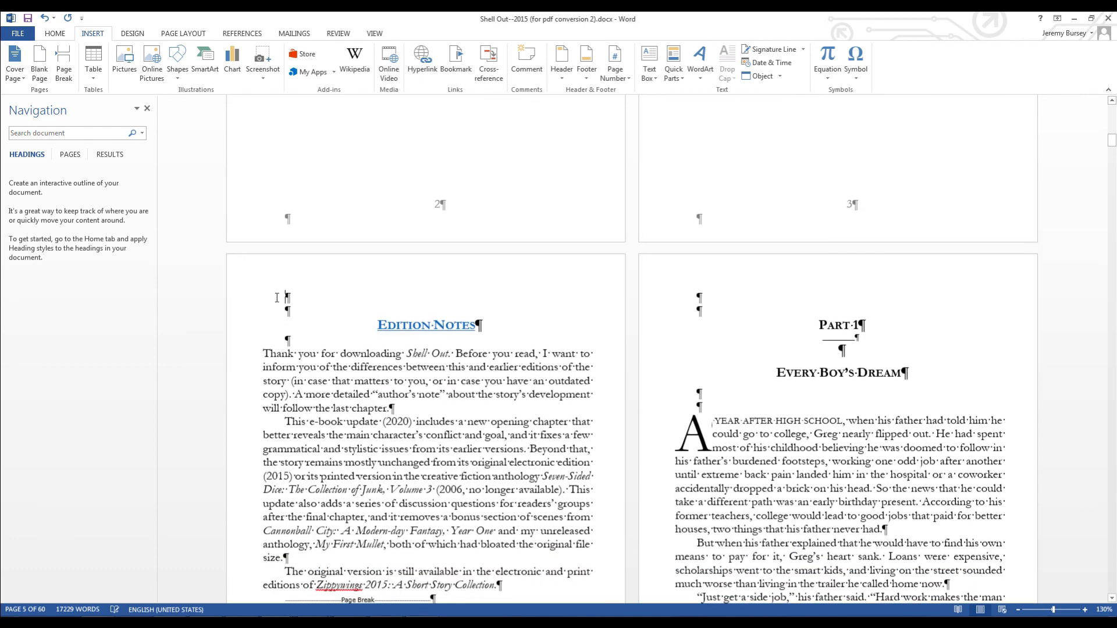
scroll(324, 544, down, 10)
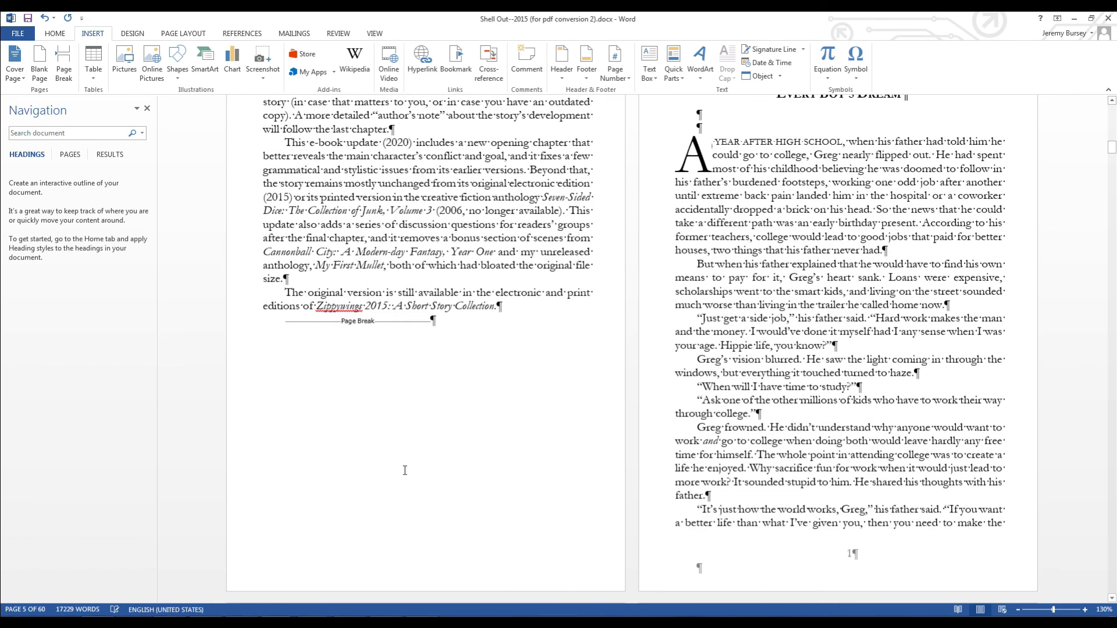
scroll(404, 466, down, 1)
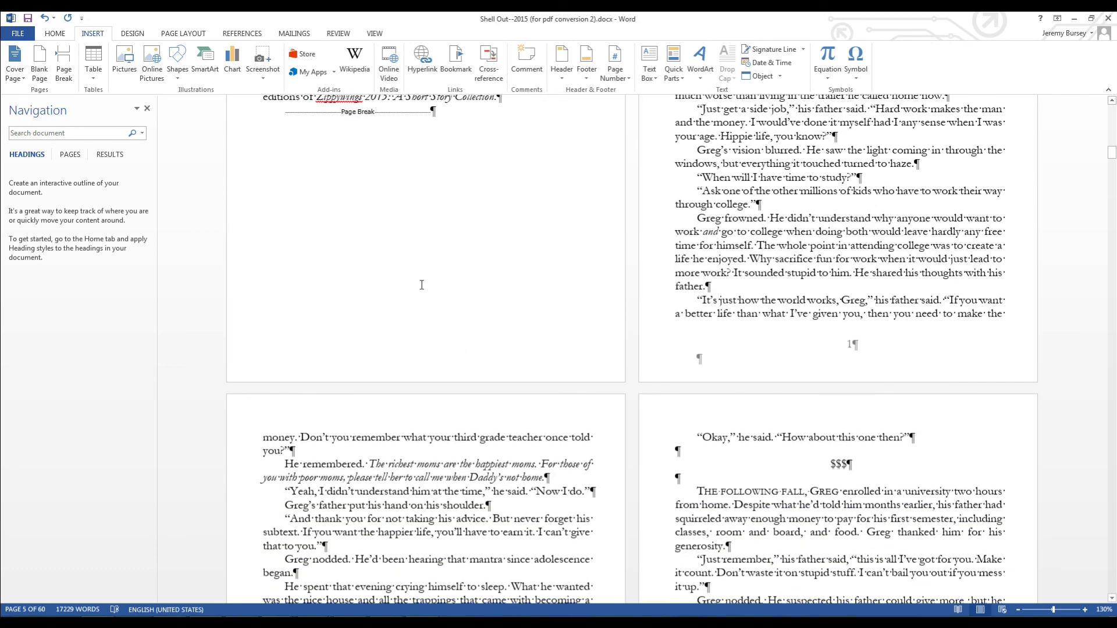
scroll(918, 330, up, 15)
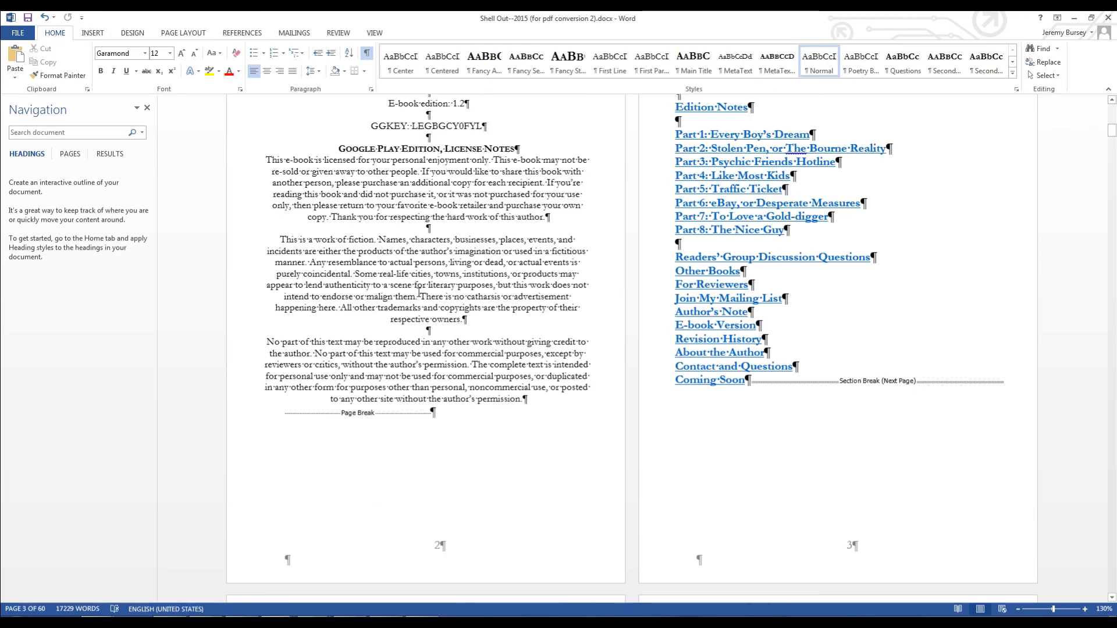
scroll(445, 359, up, 10)
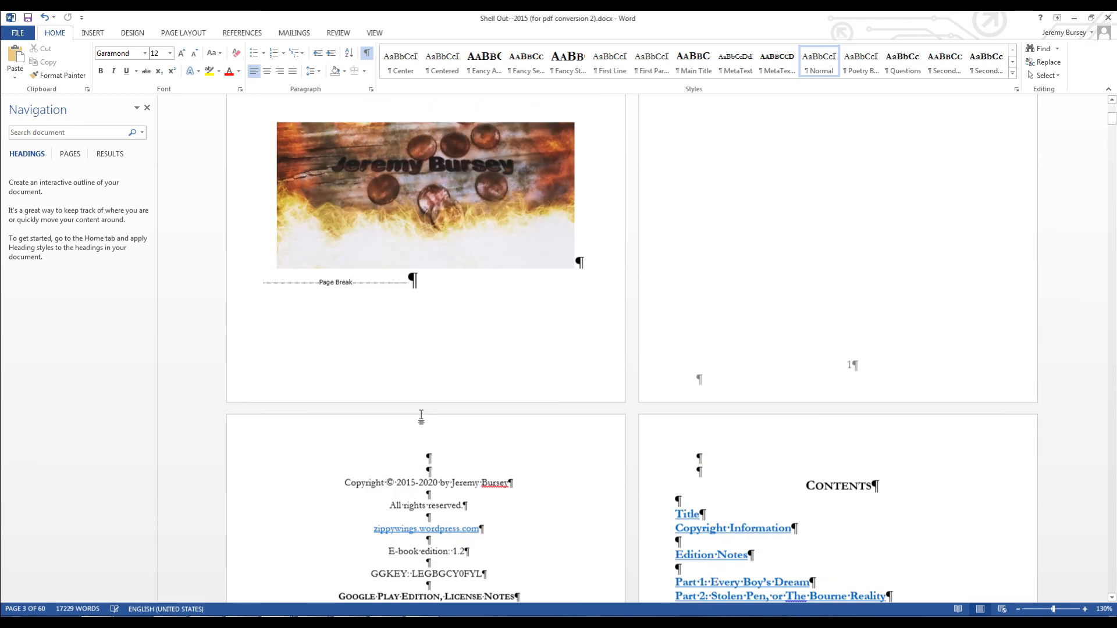
scroll(754, 399, down, 1)
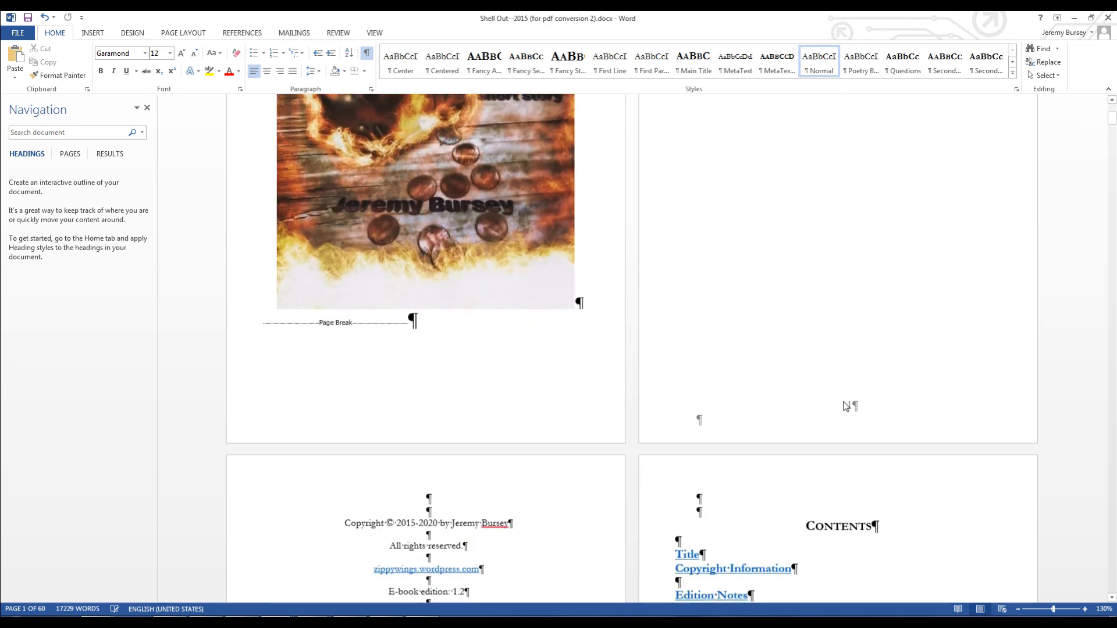
scroll(847, 406, down, 10)
scroll(556, 406, down, 10)
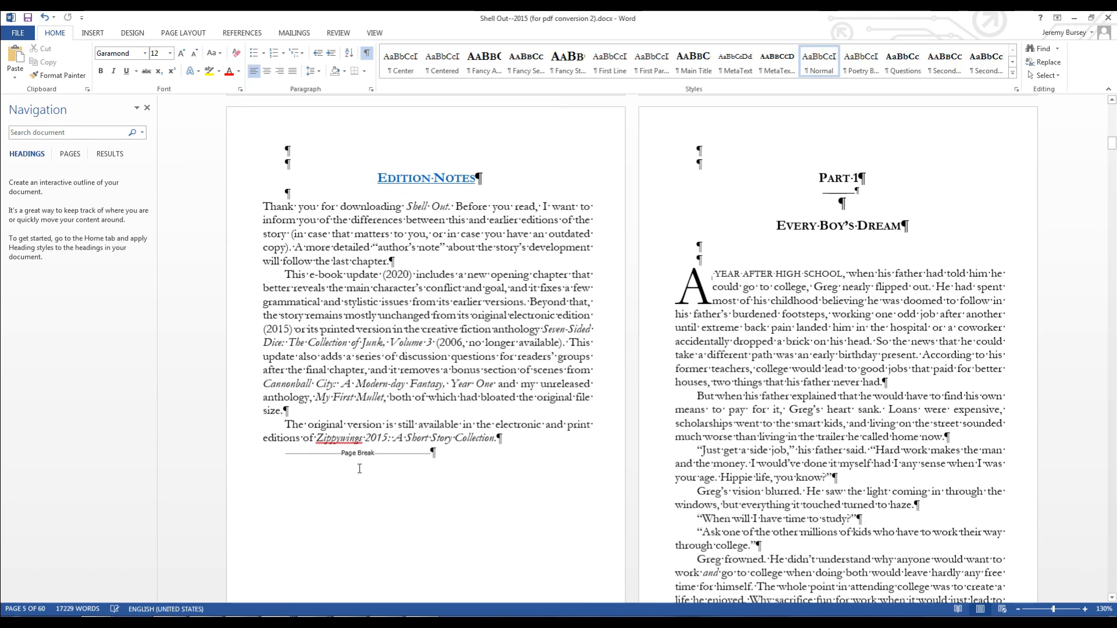
scroll(360, 468, down, 5)
scroll(423, 448, up, 5)
scroll(832, 307, down, 5)
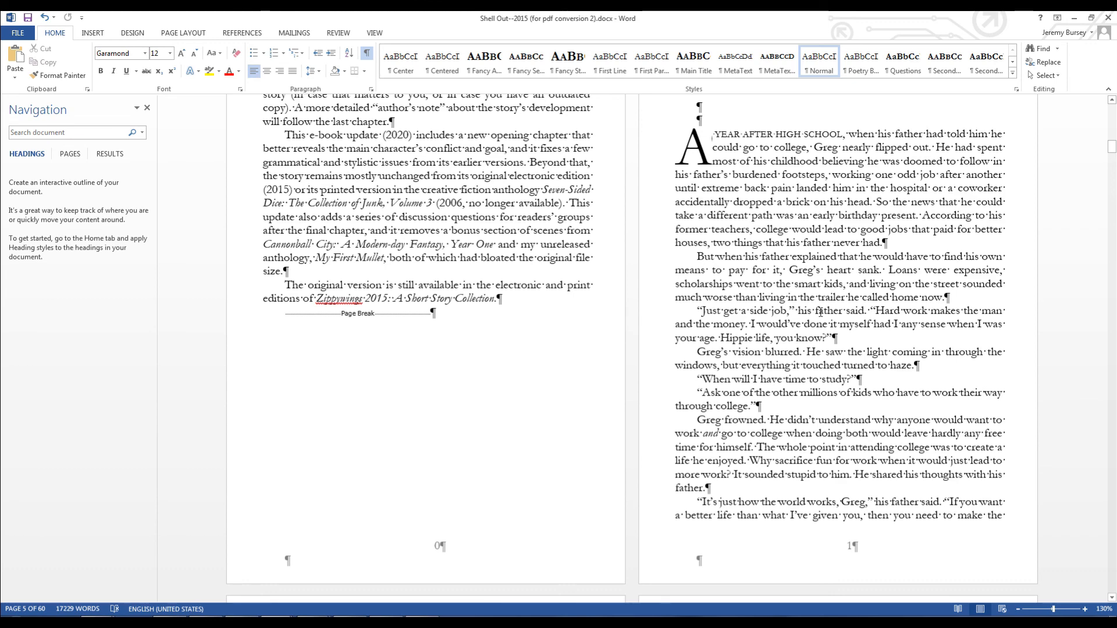
scroll(820, 317, up, 20)
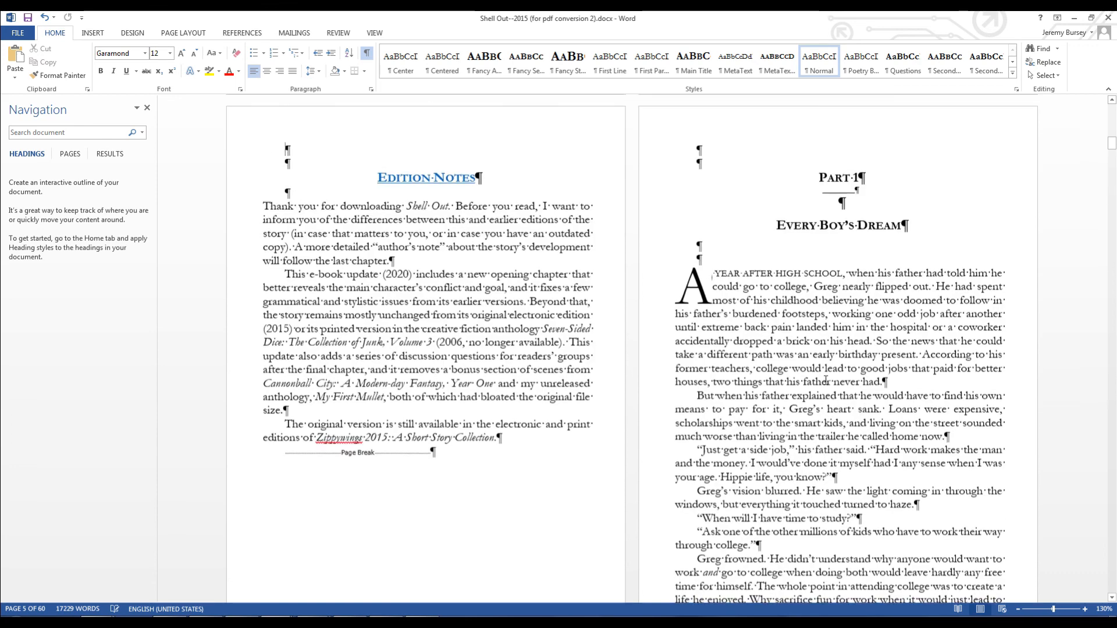
scroll(794, 331, up, 1)
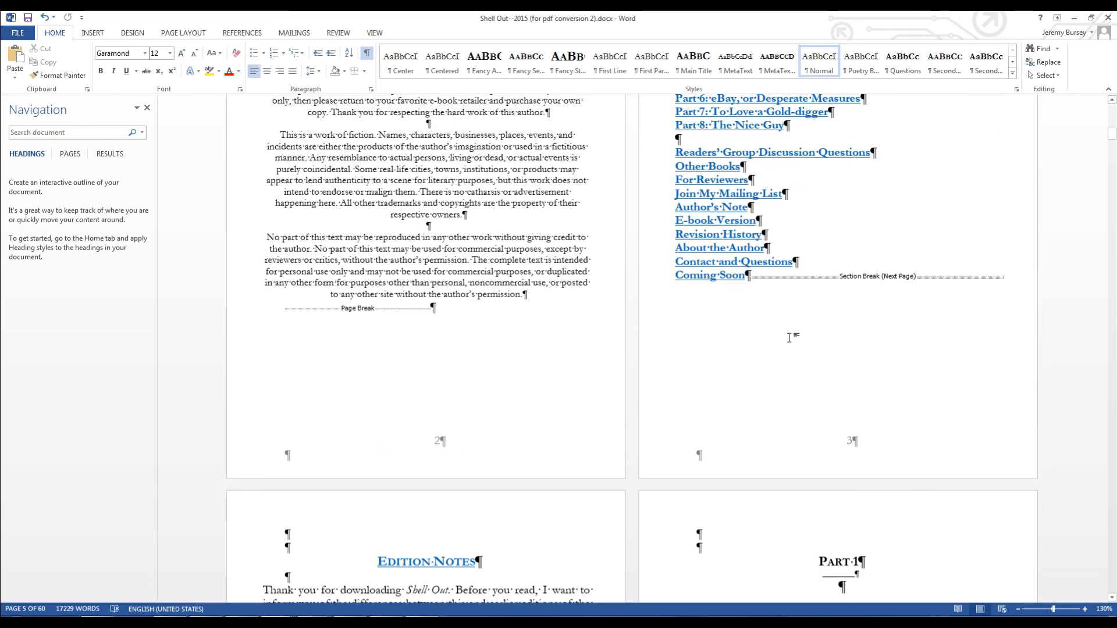
scroll(790, 339, up, 1)
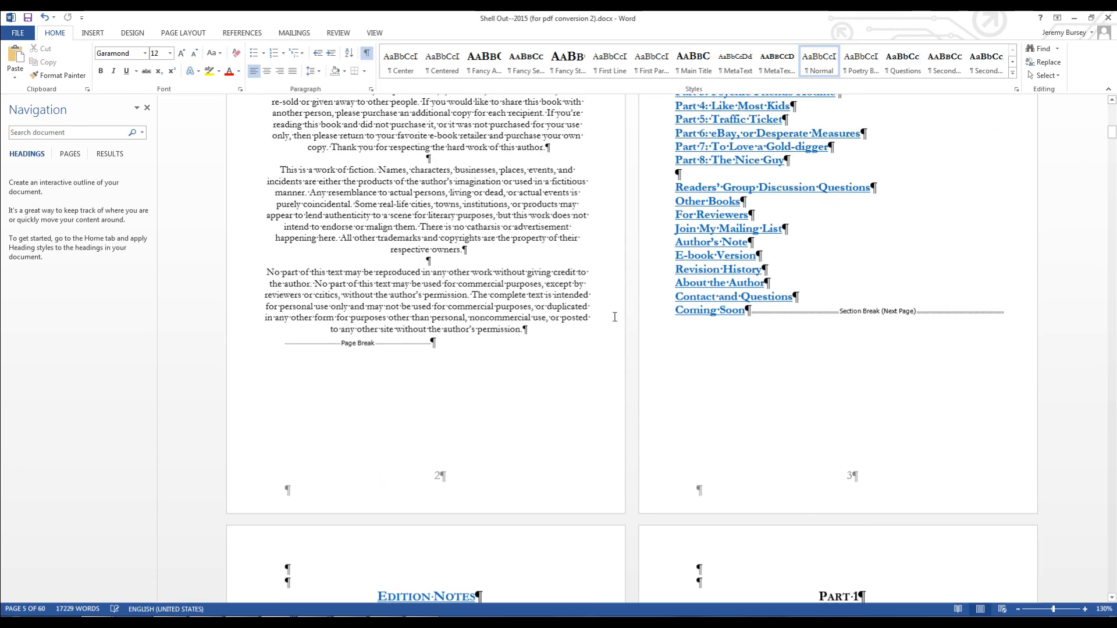
Edit the Section 2 footer with Link to Previous left on, and replace its page number with a plain 9.
click(100, 33)
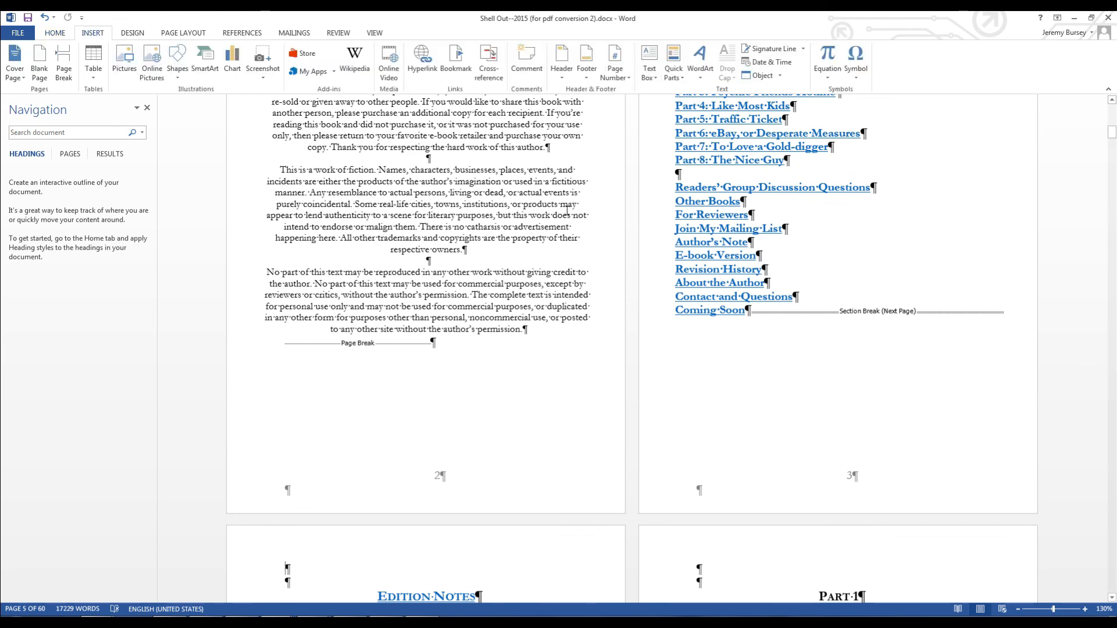
click(591, 77)
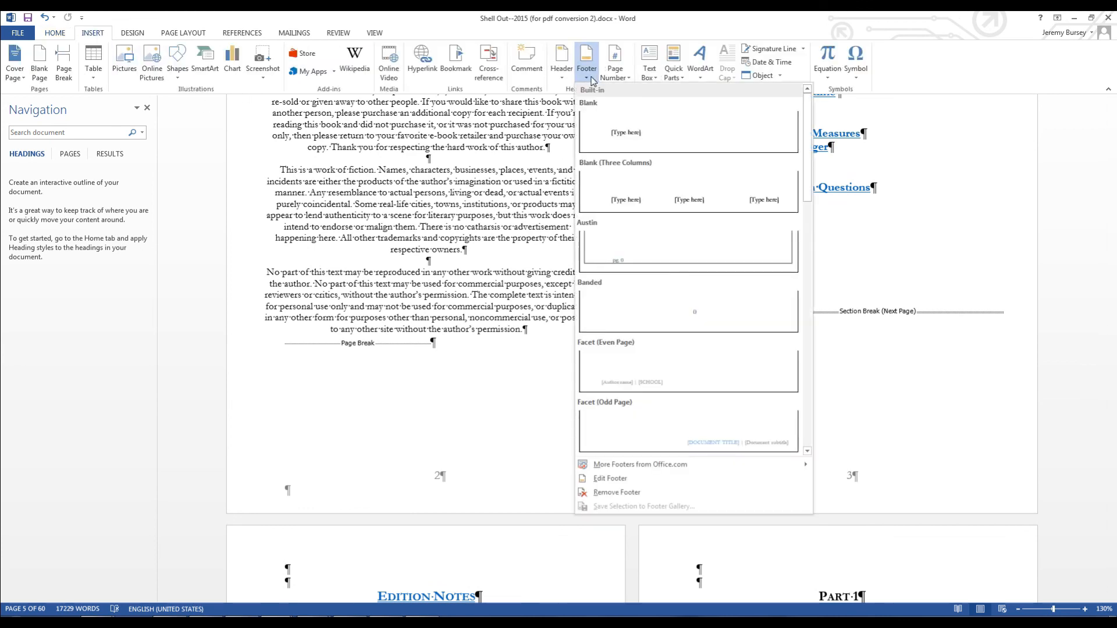
click(608, 479)
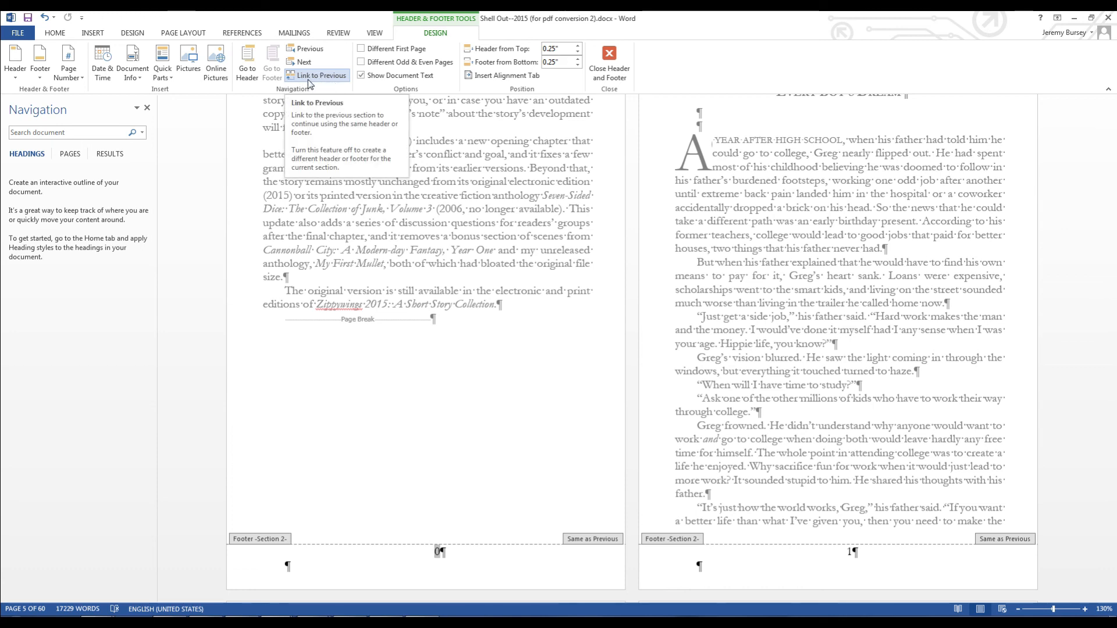
scroll(576, 315, down, 10)
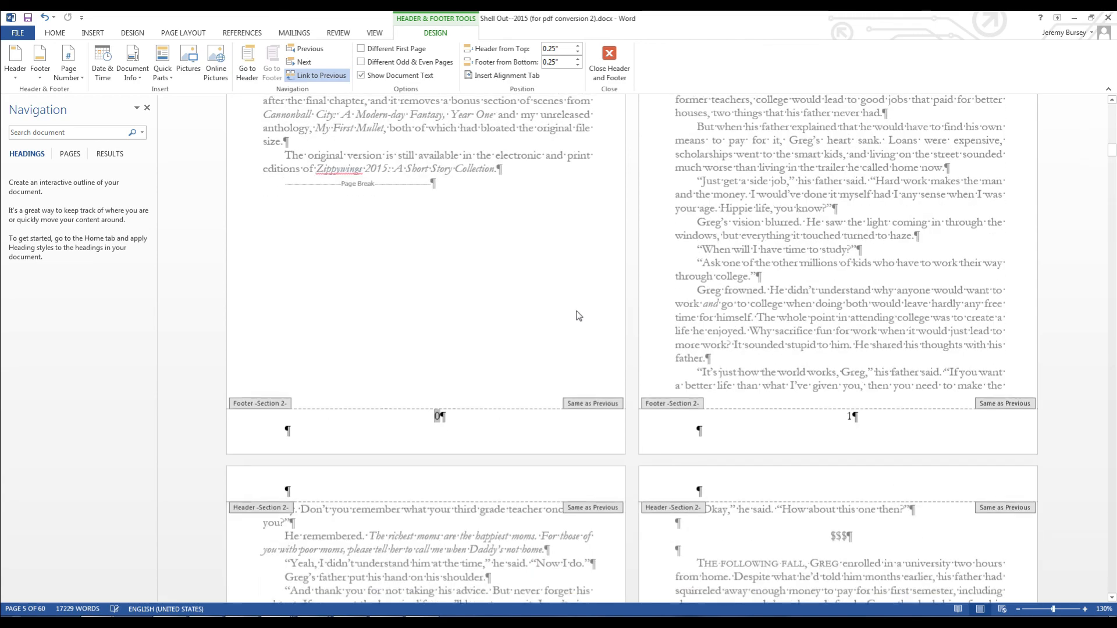
scroll(569, 316, down, 5)
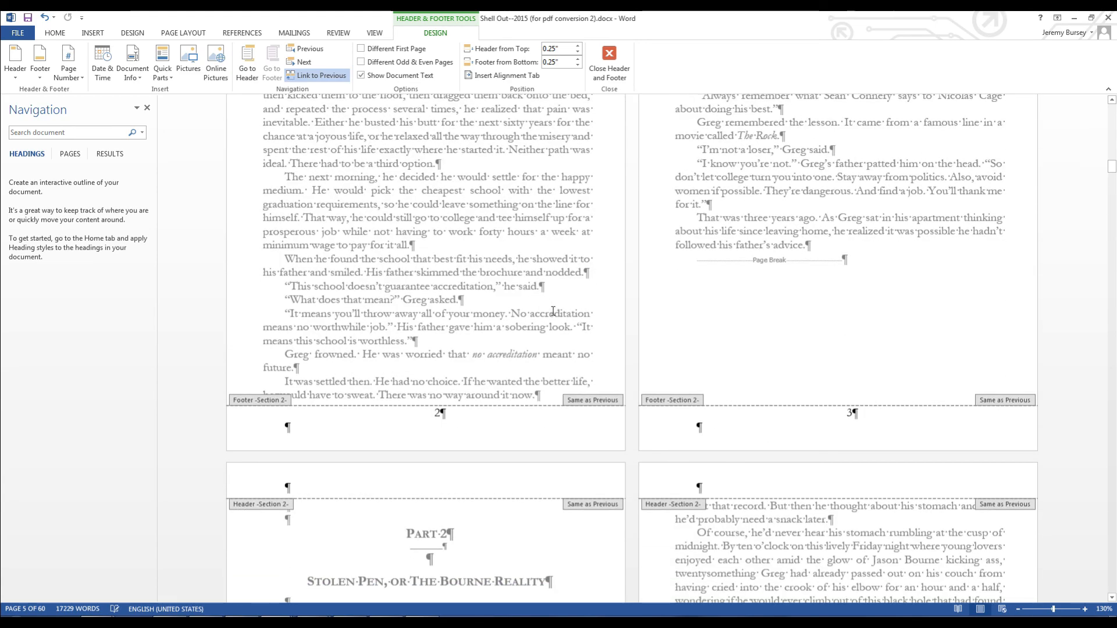
scroll(522, 327, down, 1)
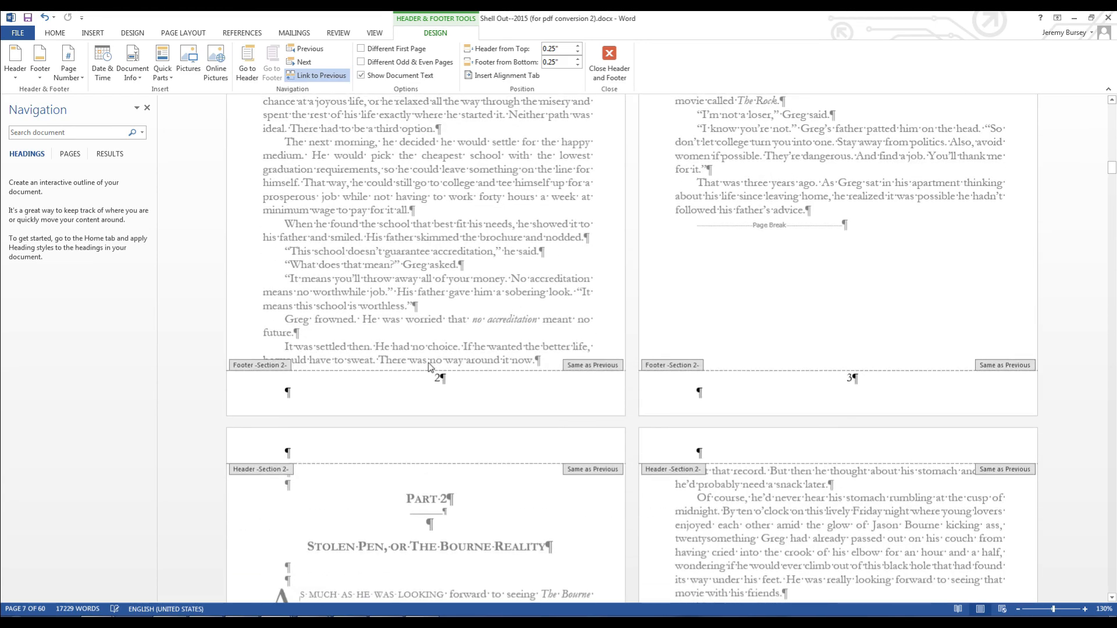
scroll(613, 186, down, 4)
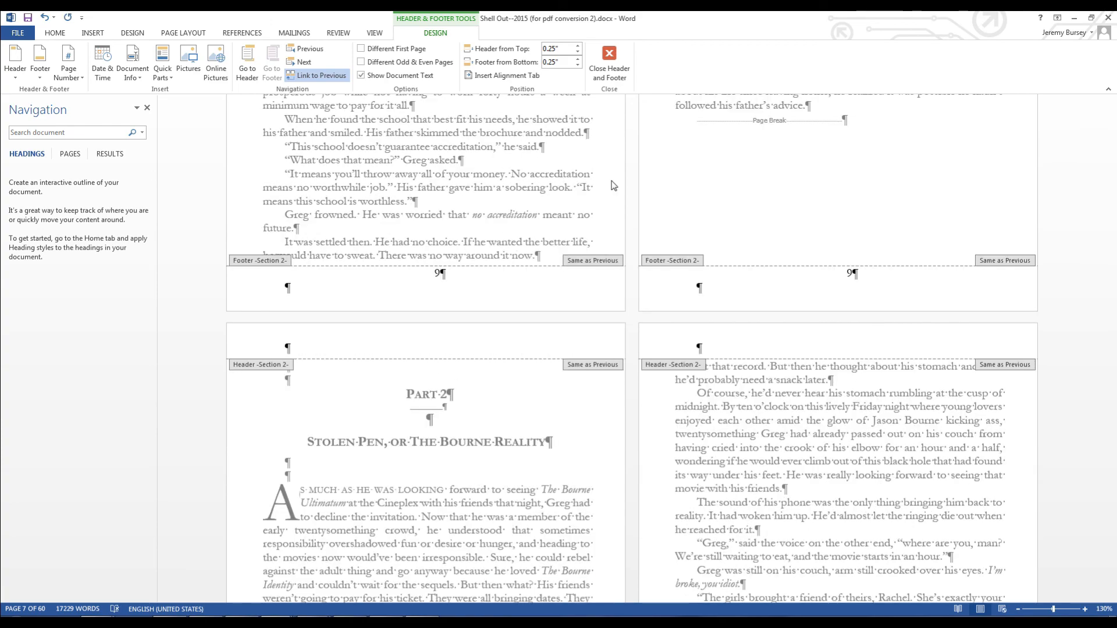
Examine the footers throughout Section 2 and back in Section 1 for the effect of the linked footer edit.
scroll(614, 185, down, 20)
scroll(504, 448, down, 9)
scroll(542, 431, up, 20)
scroll(557, 409, up, 15)
scroll(573, 391, up, 15)
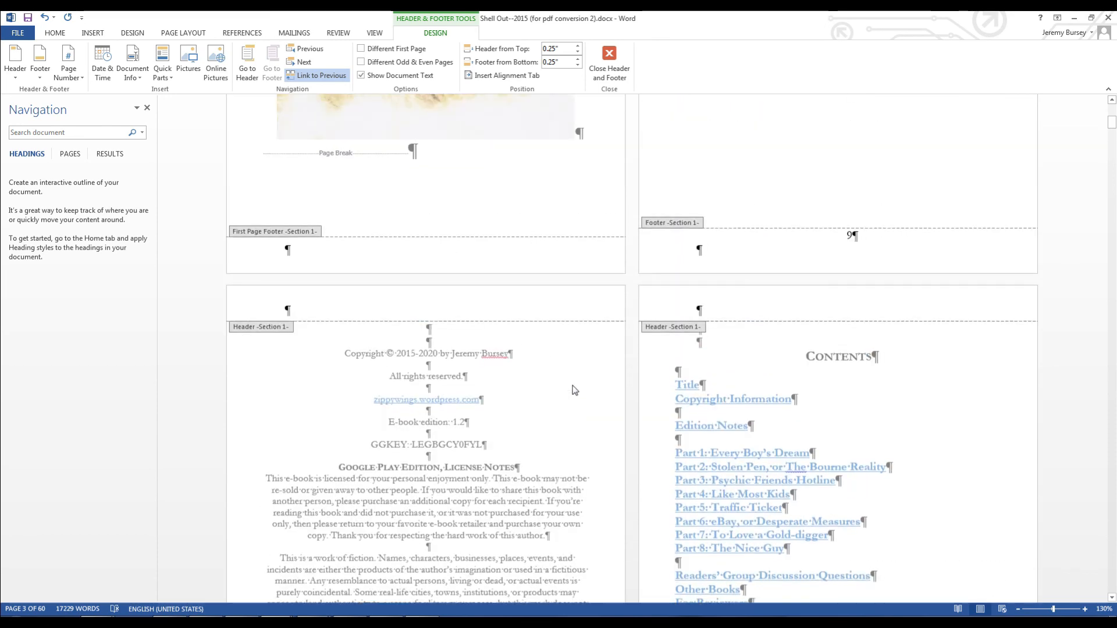
Recheck the Section 1 footers, close footer editing, and undo the linked page number edit.
scroll(582, 391, up, 5)
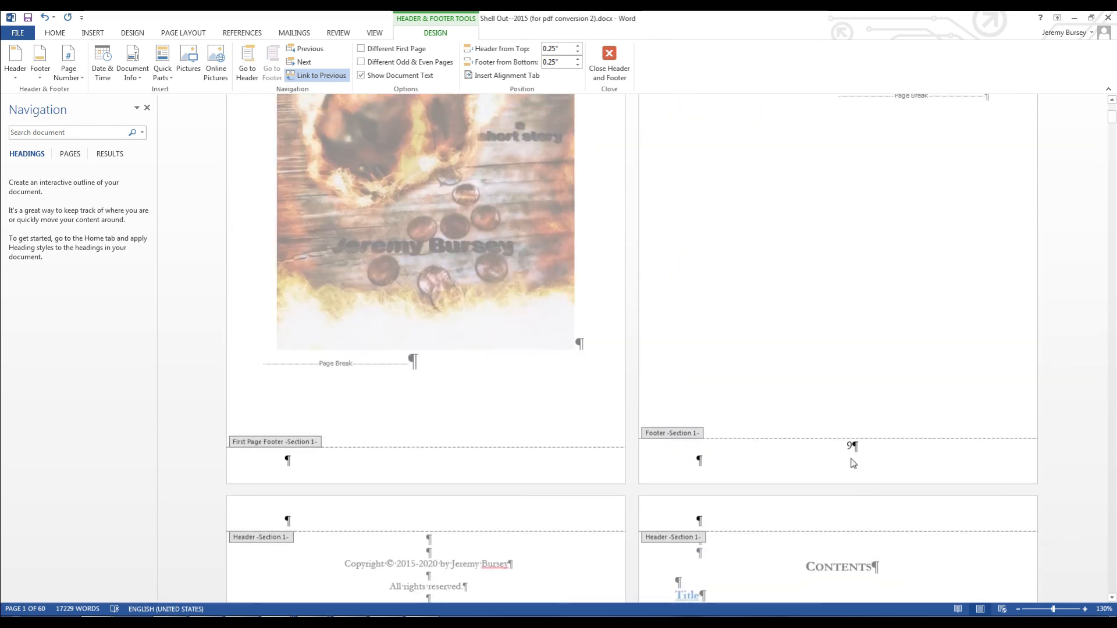
scroll(853, 463, down, 15)
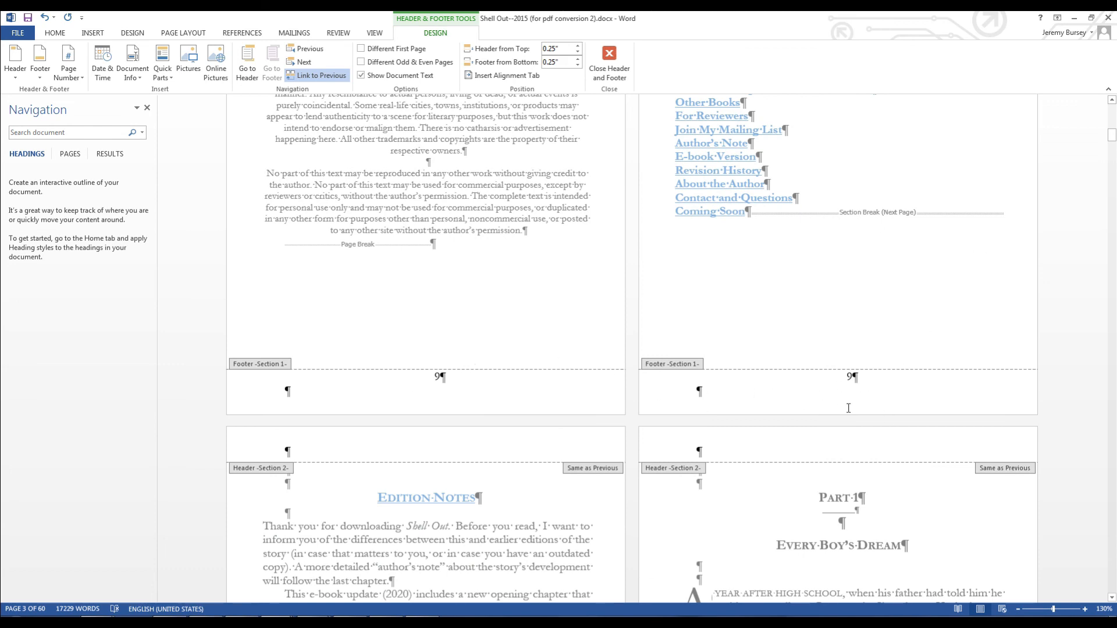
click(608, 63)
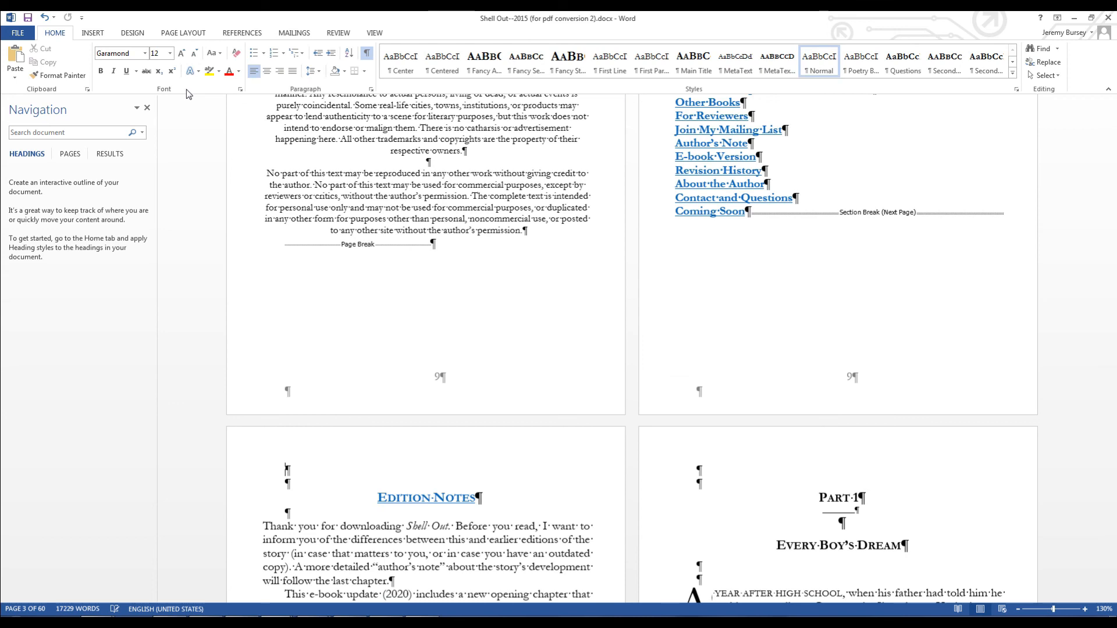
click(47, 20)
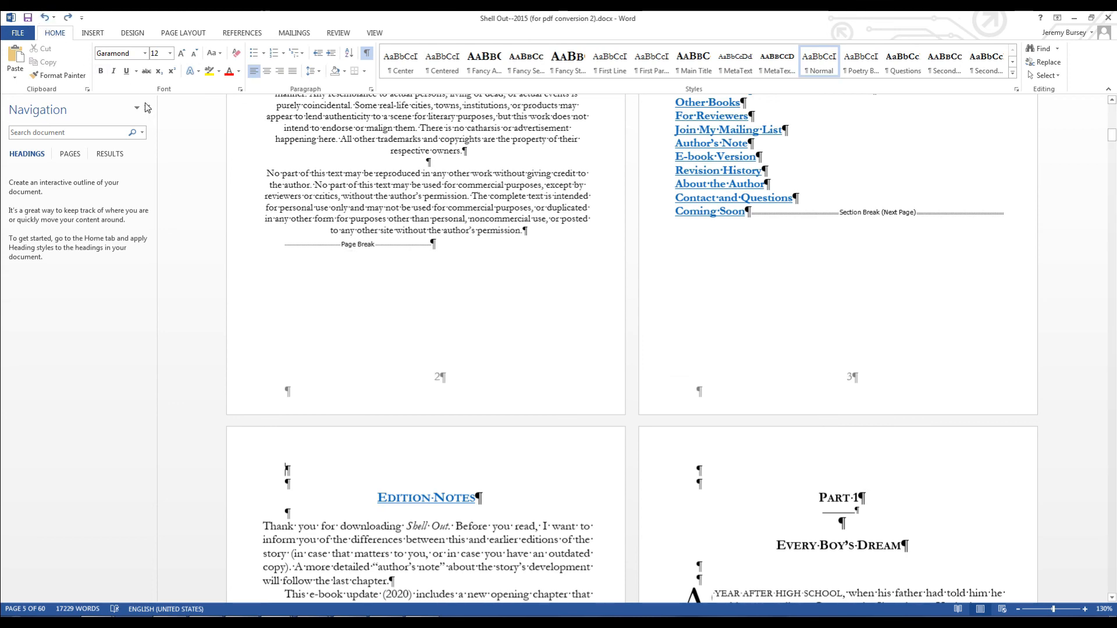
Edit the Section 2 footer on the Edition Notes page, turn off Link to Previous, and insert a 9 before the page number.
click(91, 32)
click(580, 76)
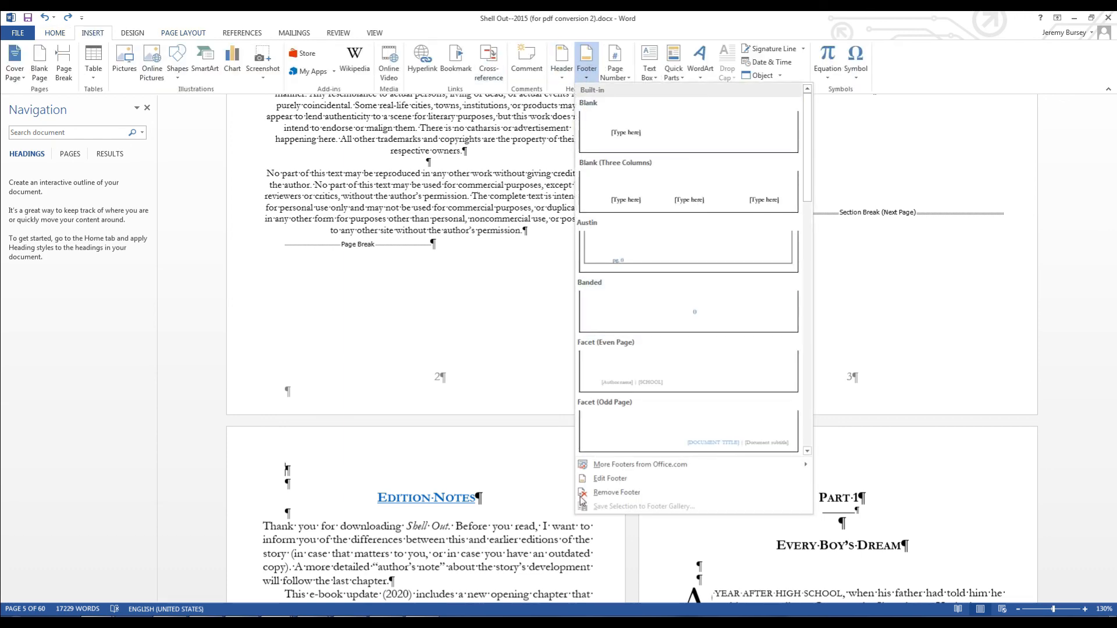
click(605, 478)
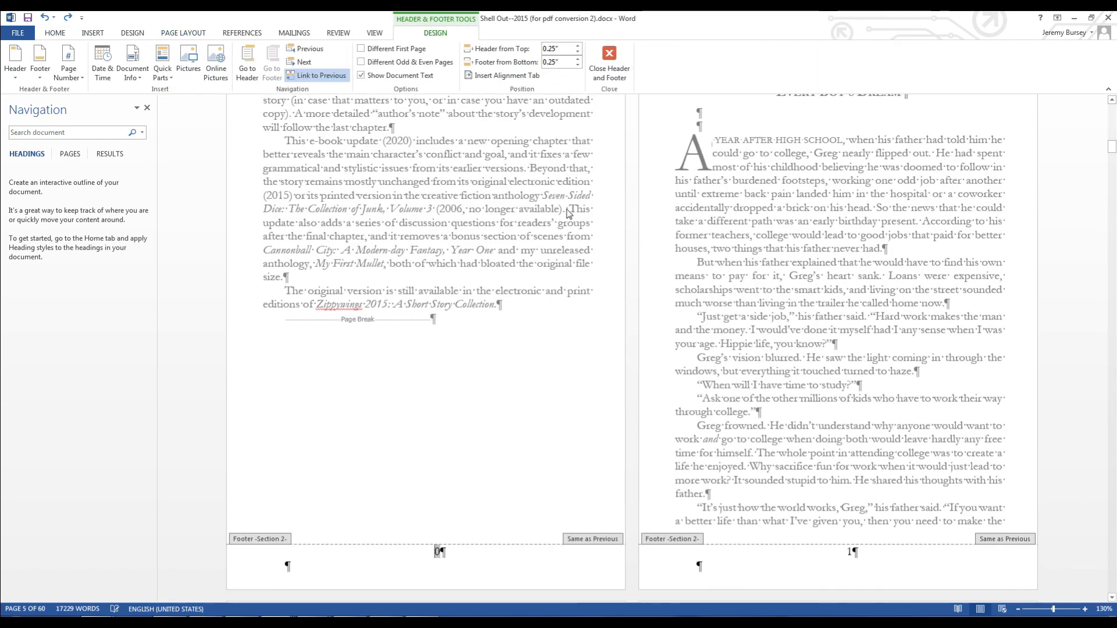
click(318, 78)
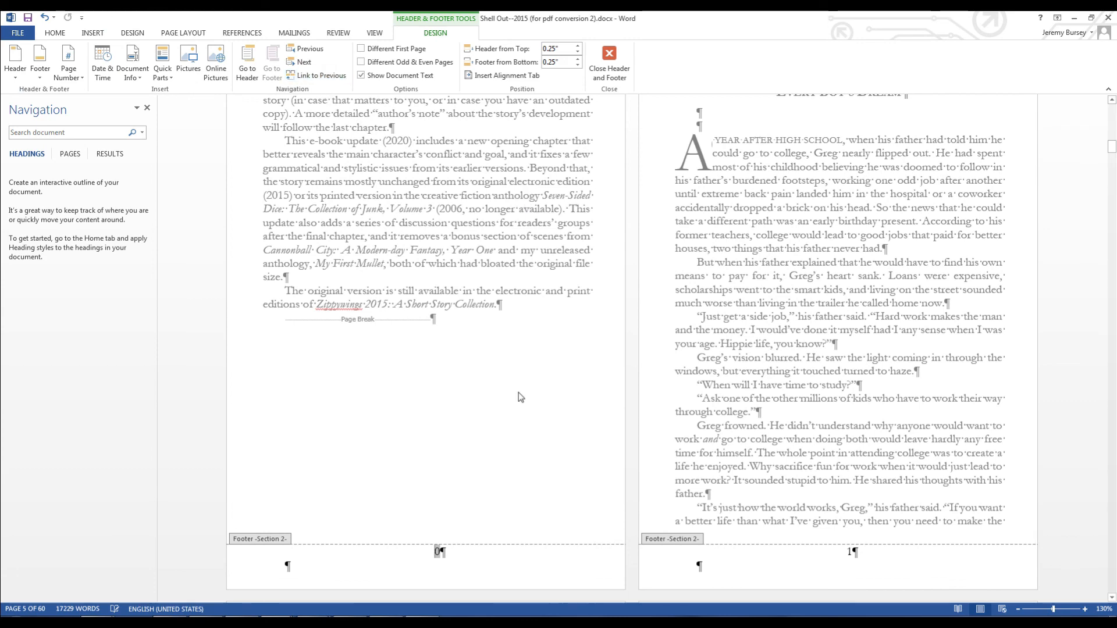
scroll(581, 460, down, 3)
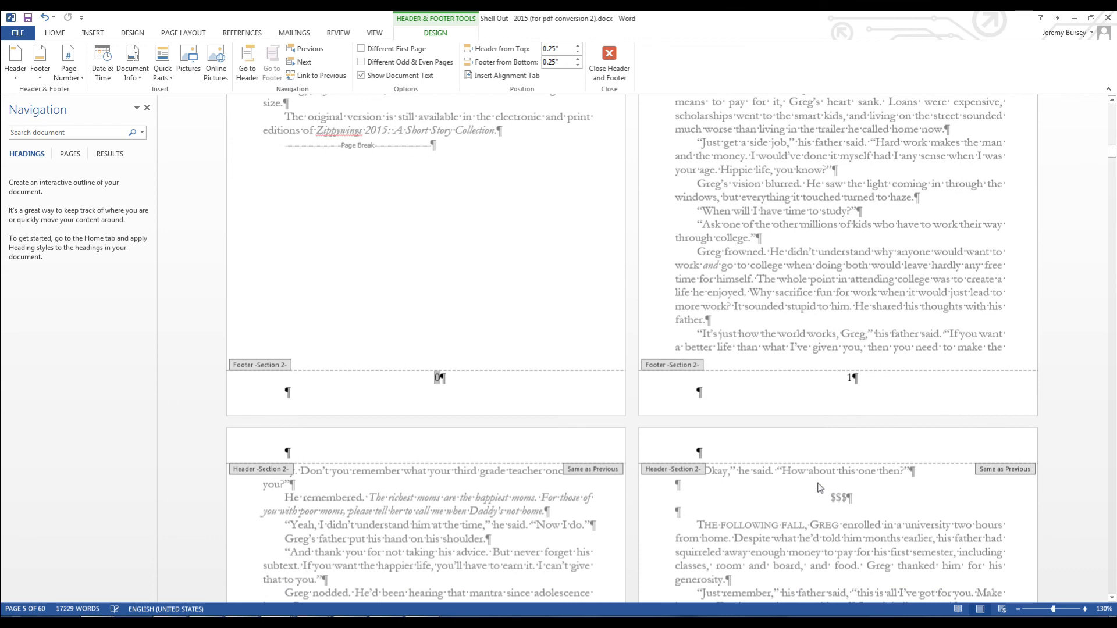
text(9)
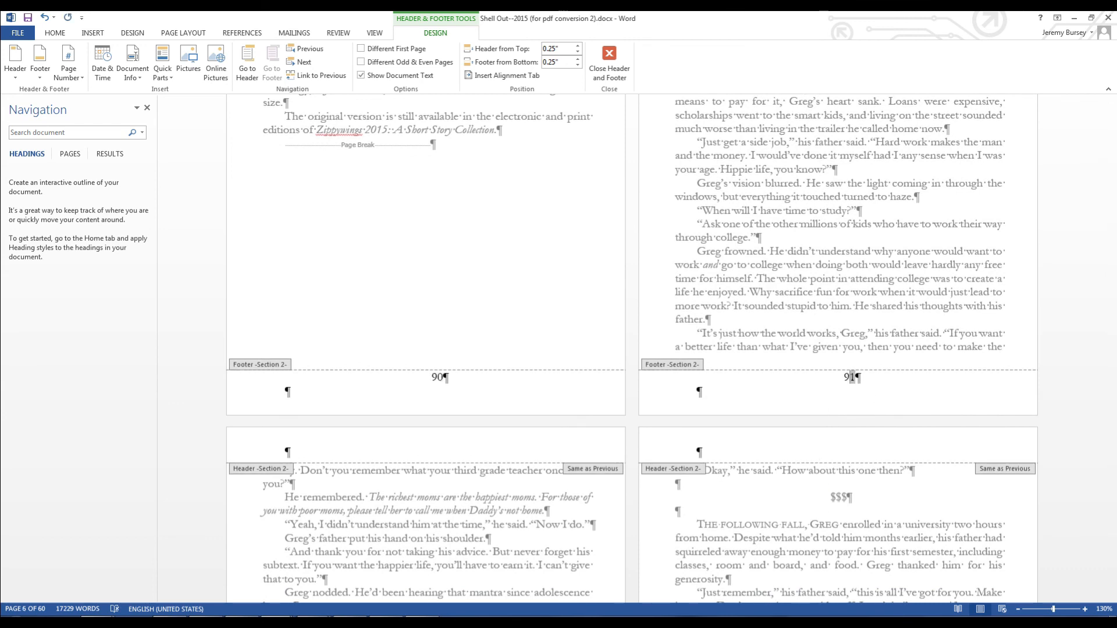
key(shift+Right)
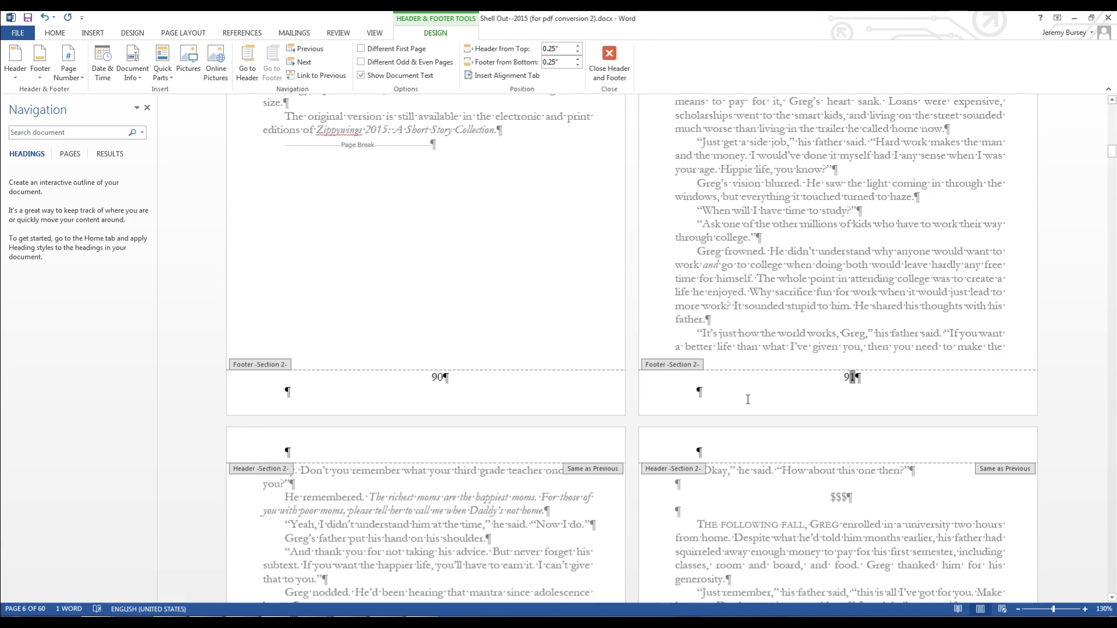
Compare the page numbers in the Section 2 footers with those in Section 1, back to the cover.
scroll(774, 452, down, 2)
scroll(776, 452, down, 6)
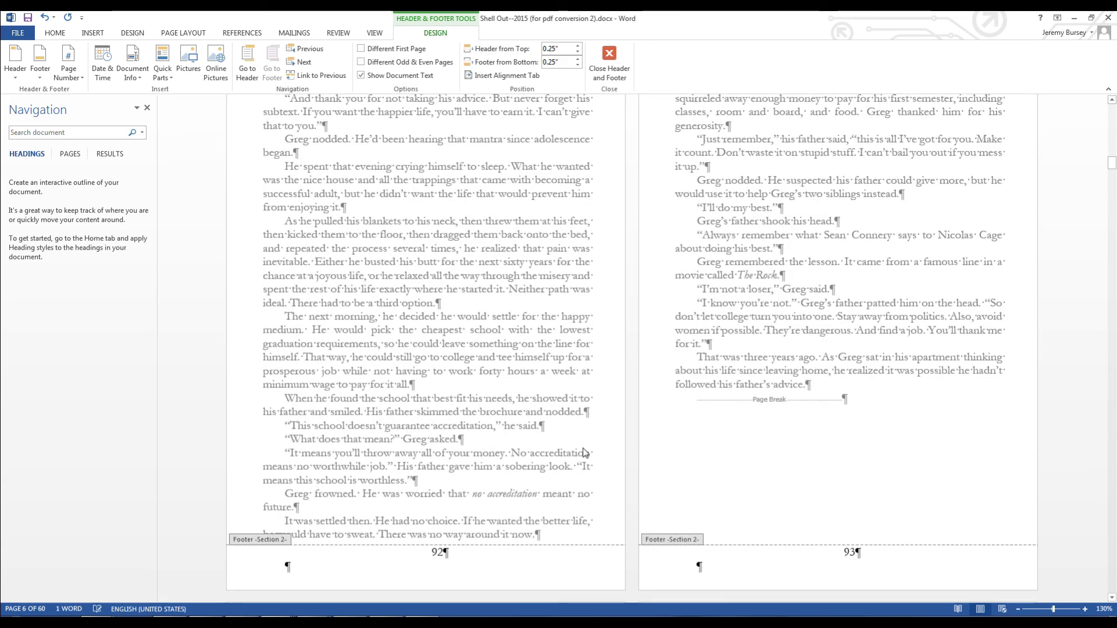
scroll(585, 453, down, 6)
scroll(594, 419, up, 11)
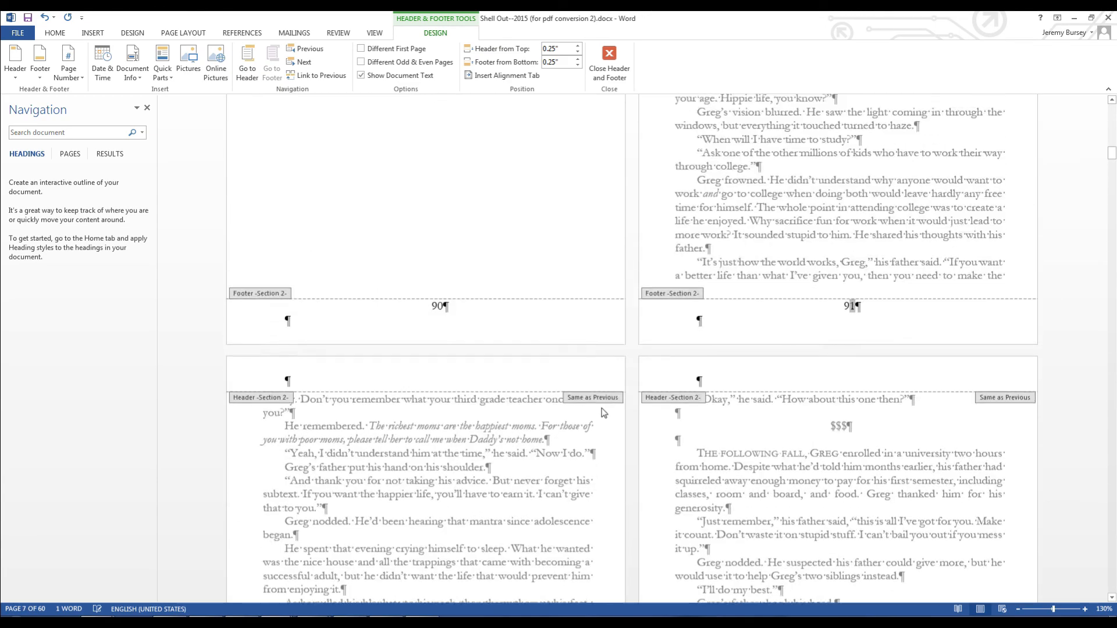
scroll(603, 413, up, 17)
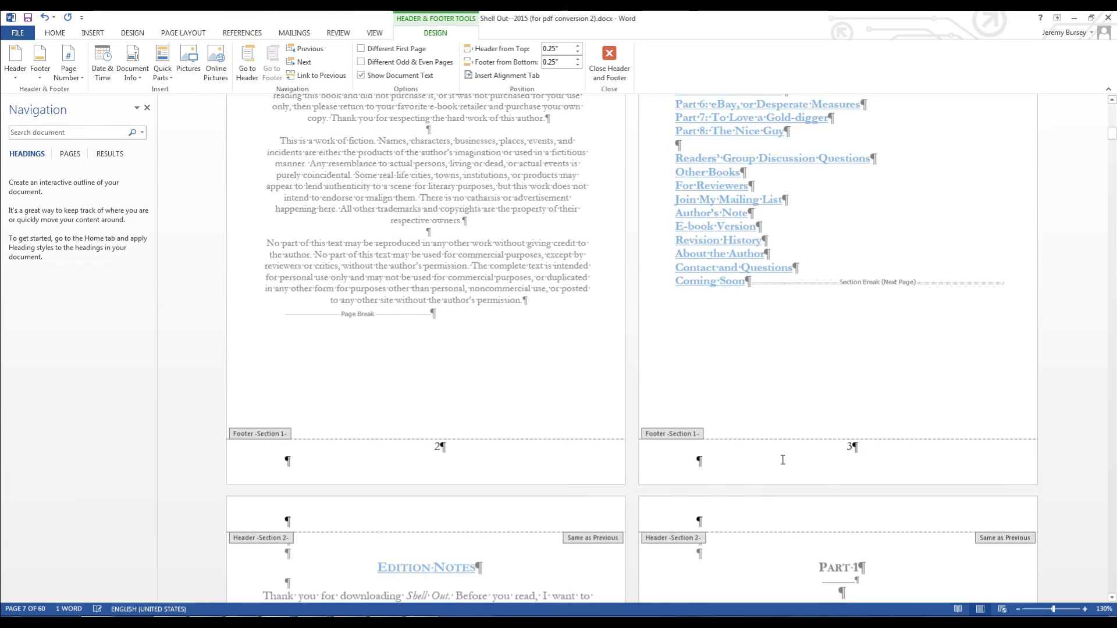
scroll(783, 460, up, 10)
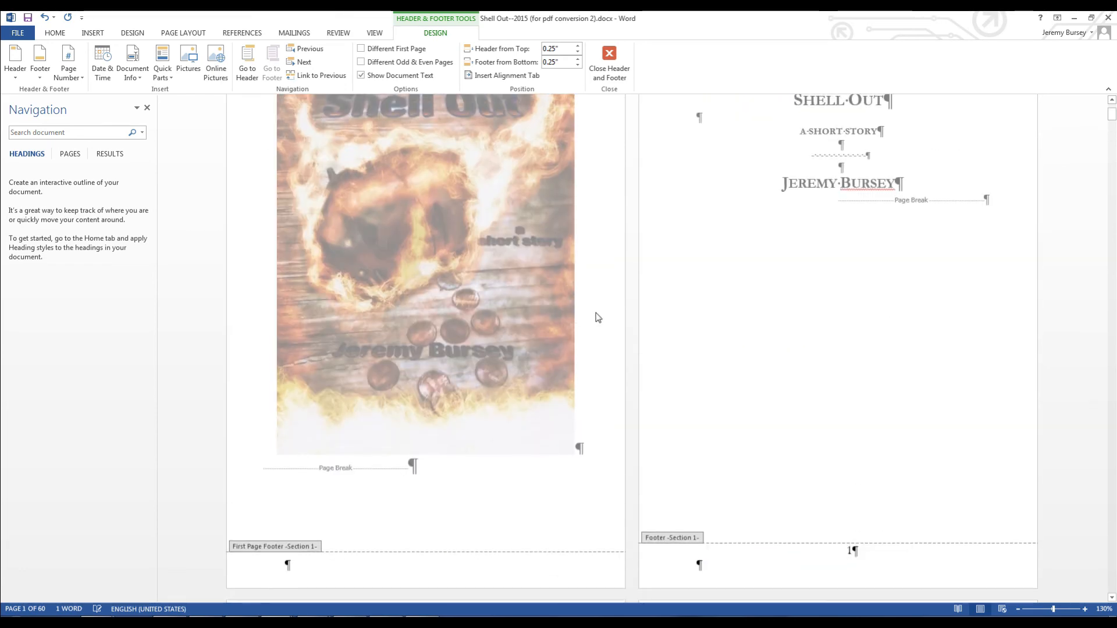
scroll(594, 323, down, 10)
Undo the trial edit of the Section 2 footer and reopen that footer with Link to Previous turned off.
click(610, 61)
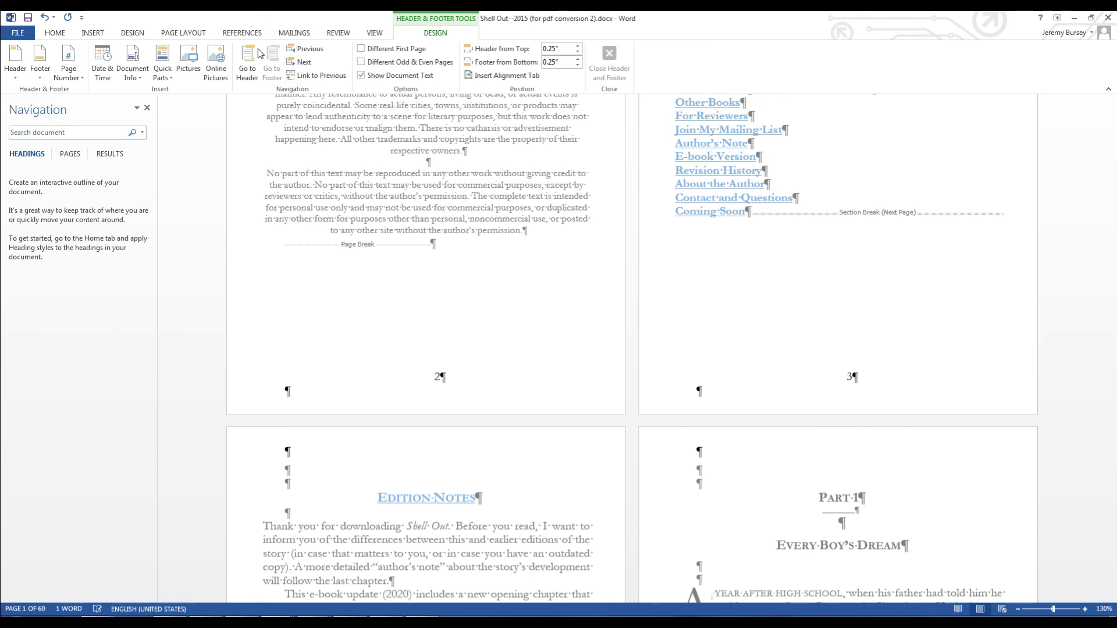
click(45, 18)
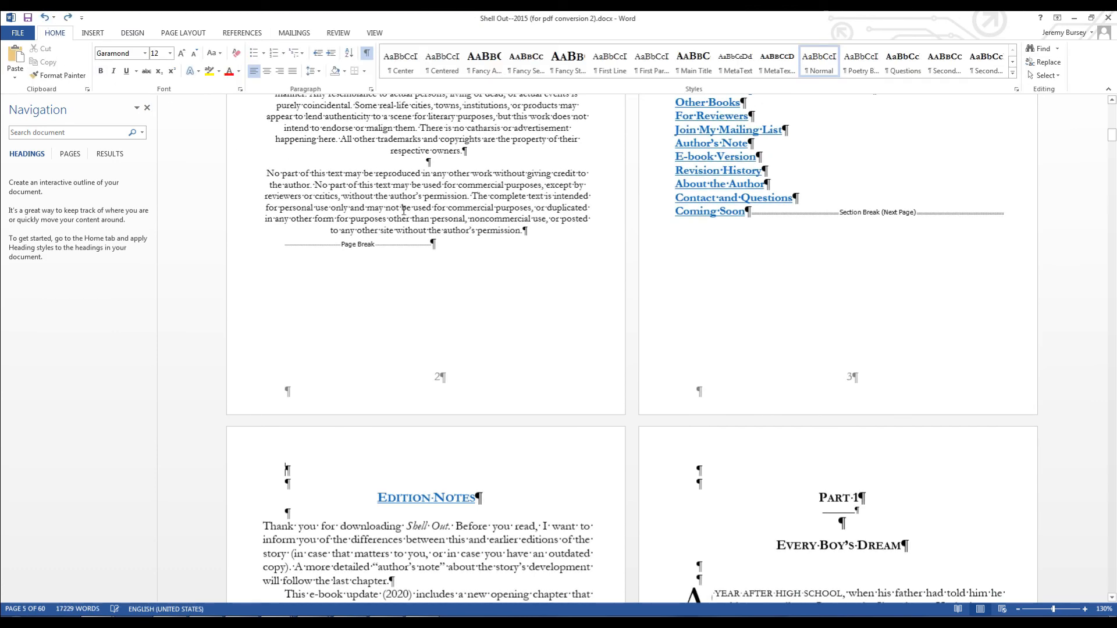
scroll(407, 207, down, 6)
click(100, 35)
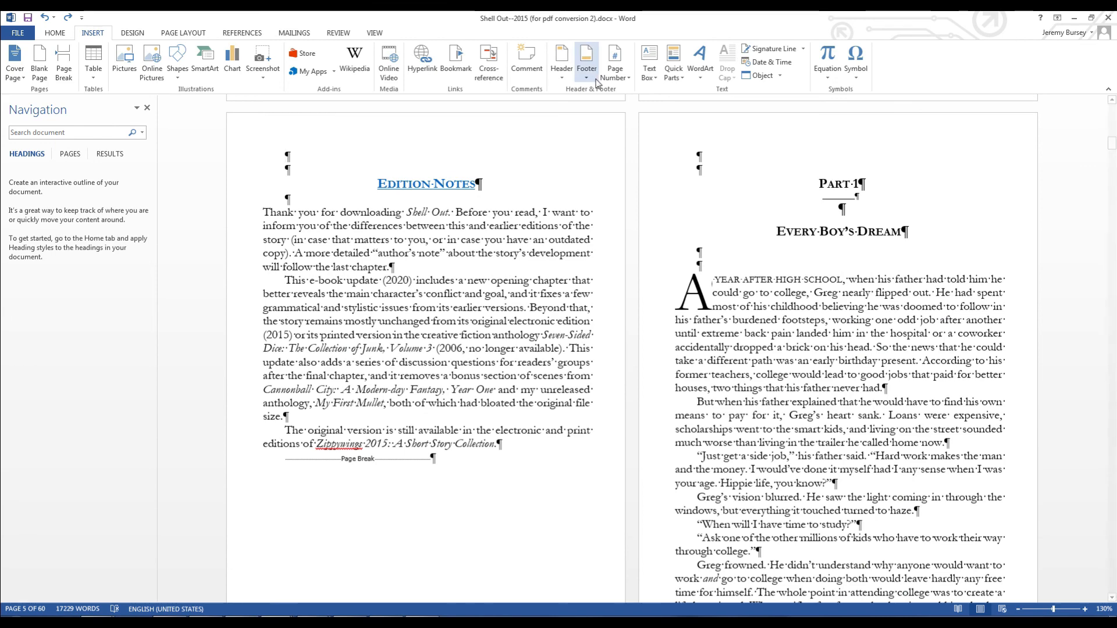
click(594, 78)
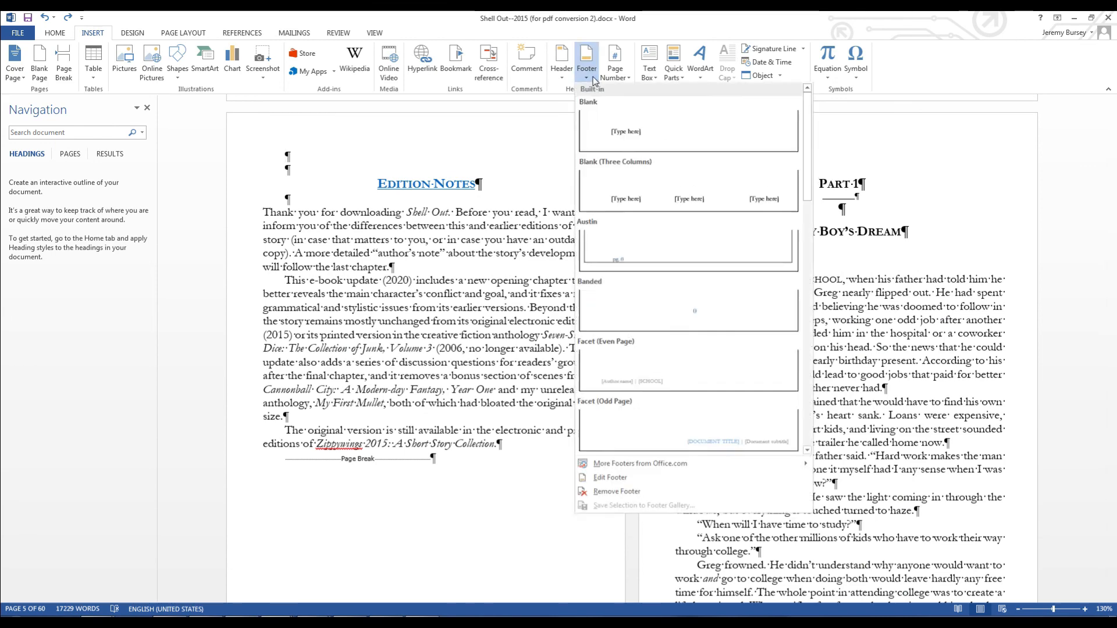
click(619, 486)
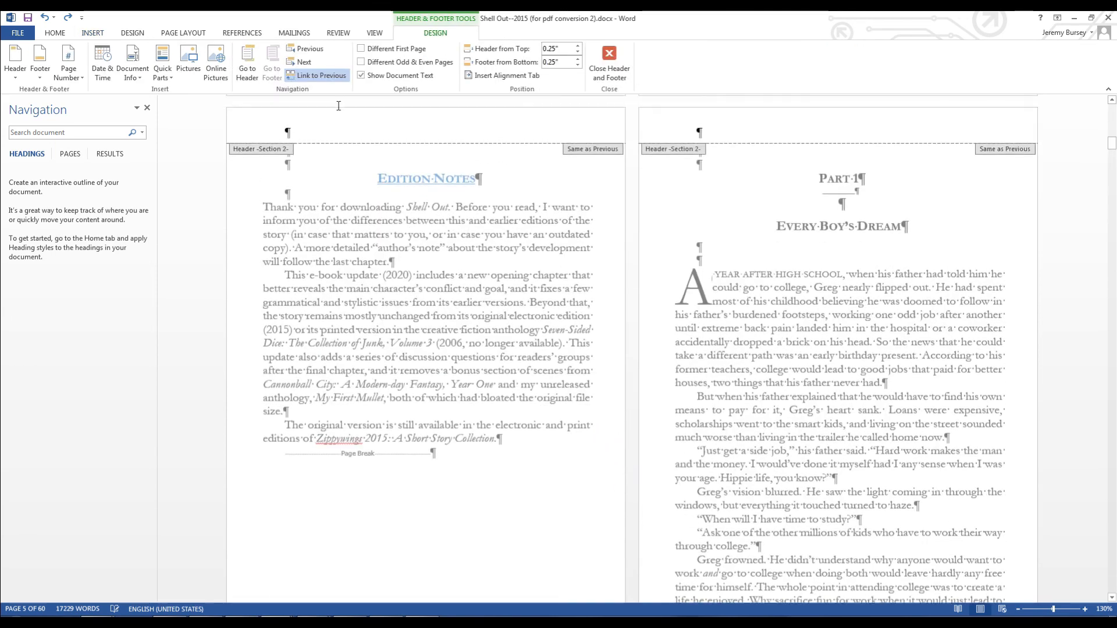
click(317, 75)
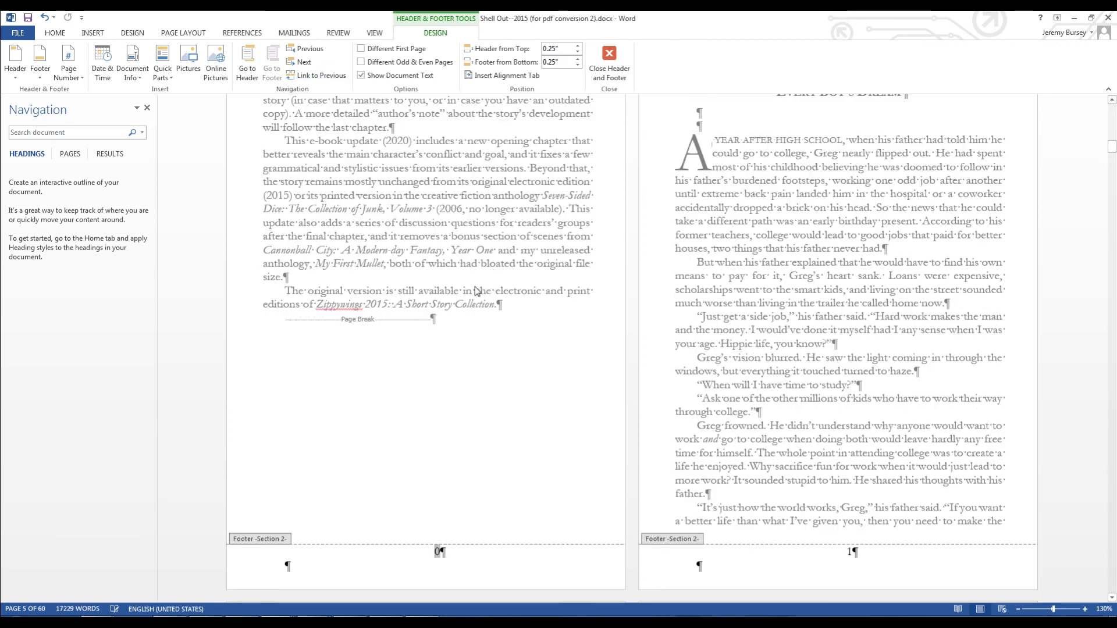
Examine the cover page's footer, its Different First Page option, the bottom-of-page number styles, and the other Section 1 pages.
scroll(476, 283, up, 20)
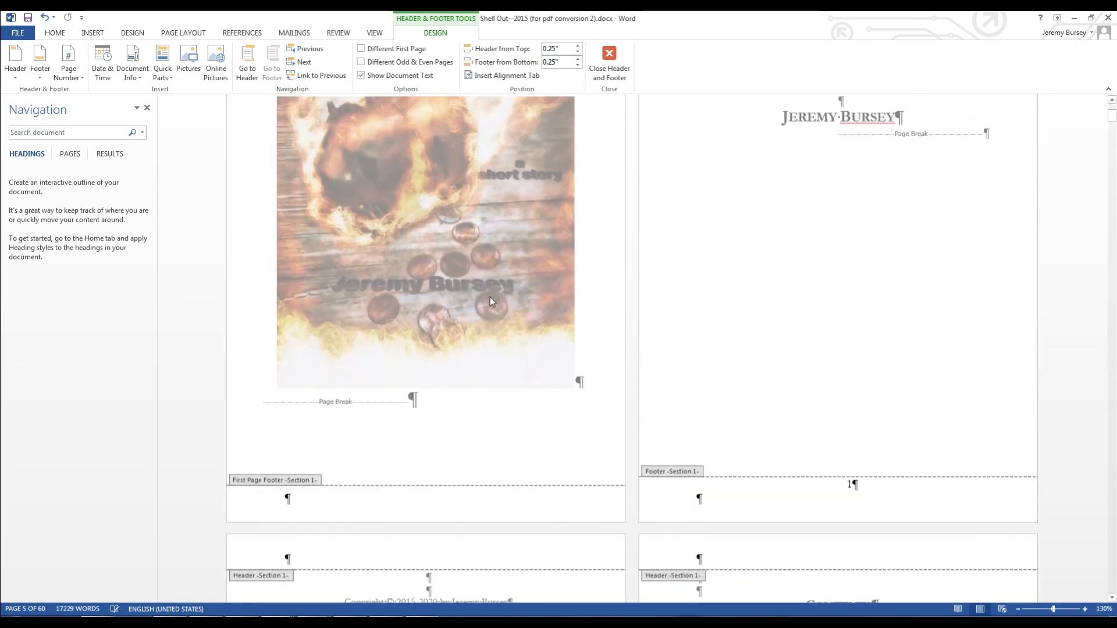
scroll(490, 301, up, 2)
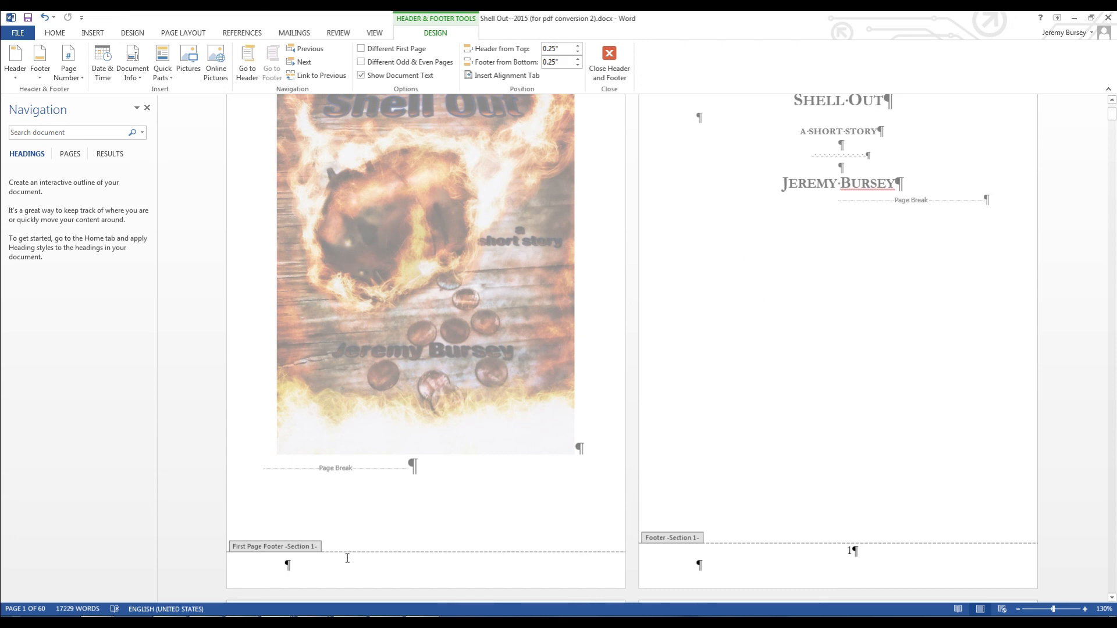
click(360, 50)
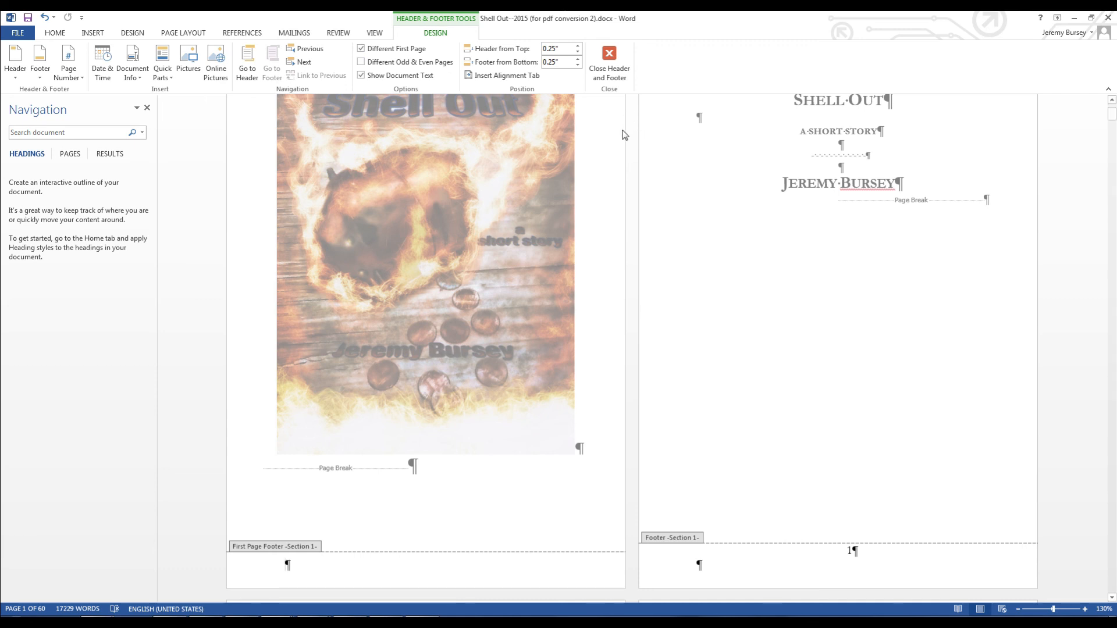
click(81, 73)
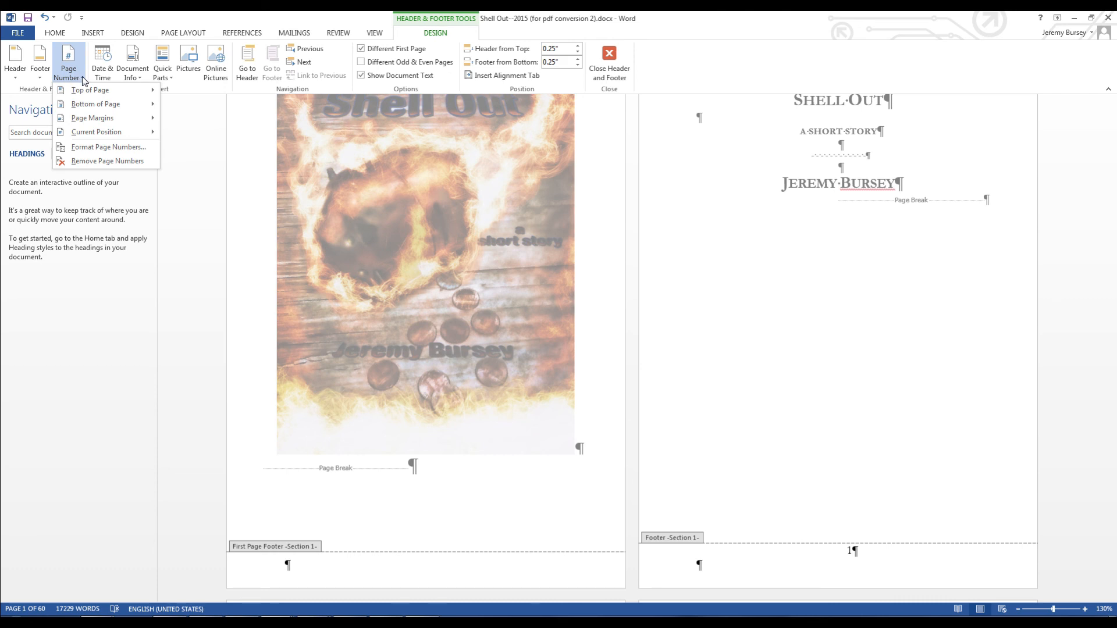
mouse_move(86, 107)
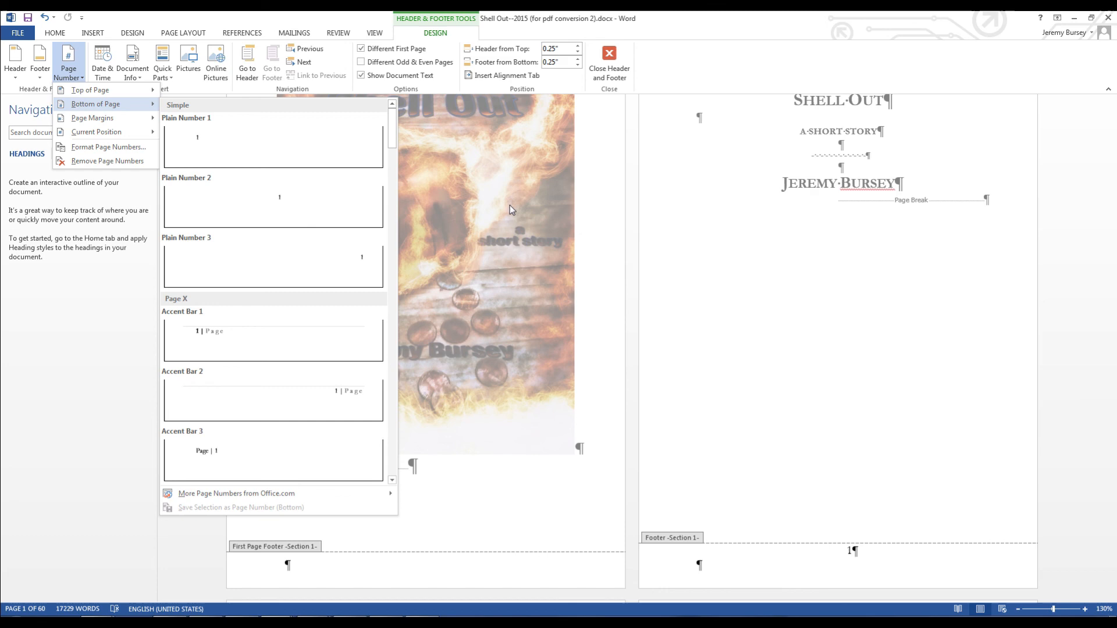
click(512, 278)
scroll(523, 280, down, 4)
scroll(522, 288, down, 10)
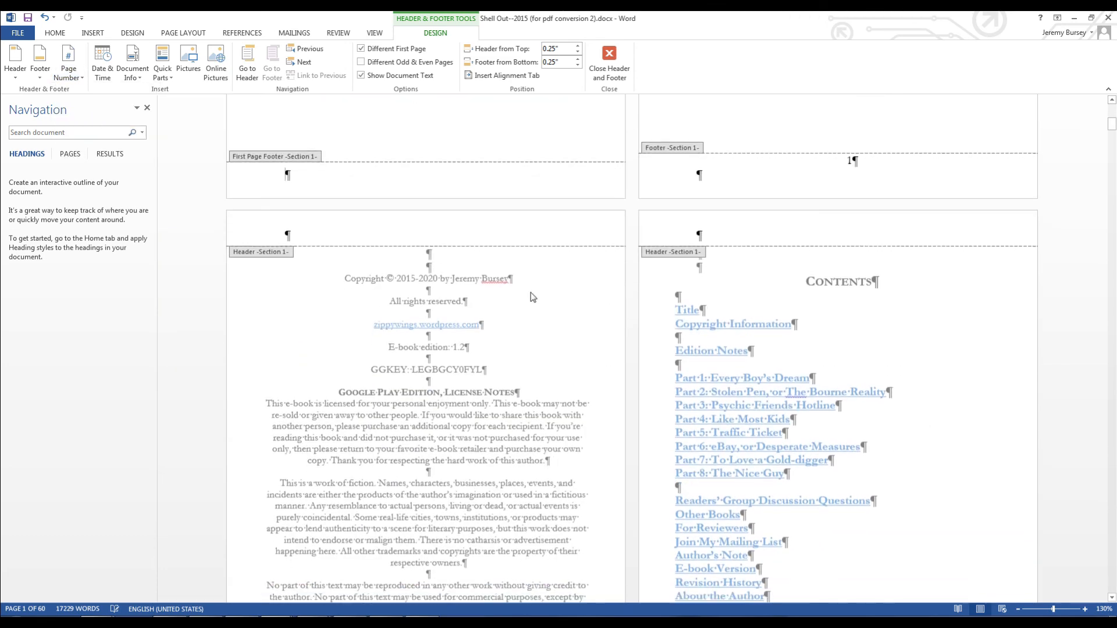
scroll(551, 300, up, 12)
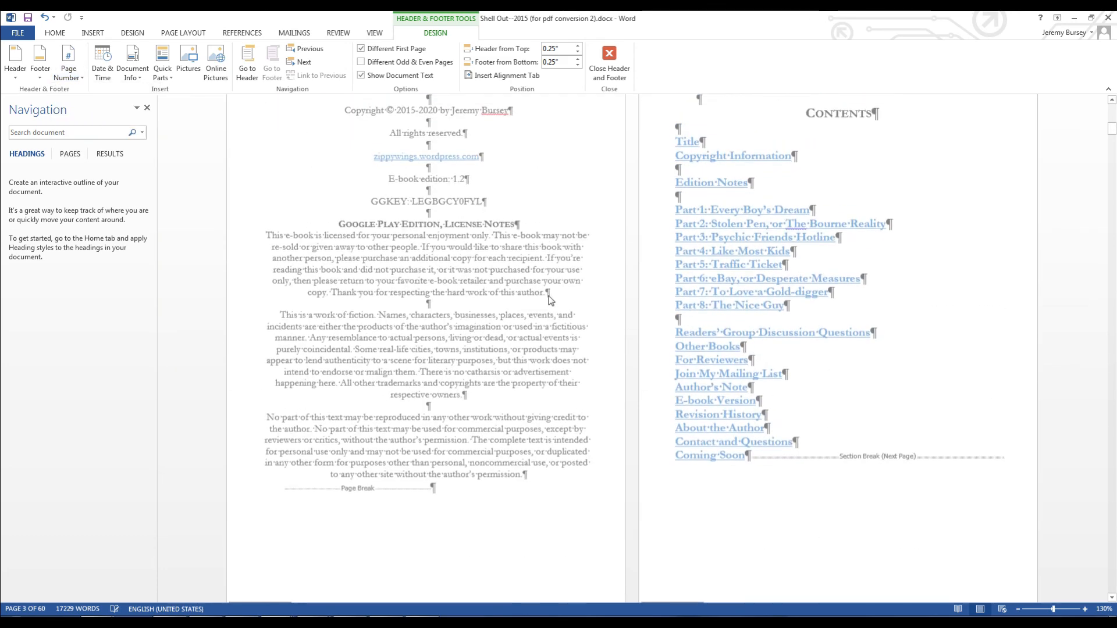
Delete the page number from the Section 1 footer on the title page.
click(287, 494)
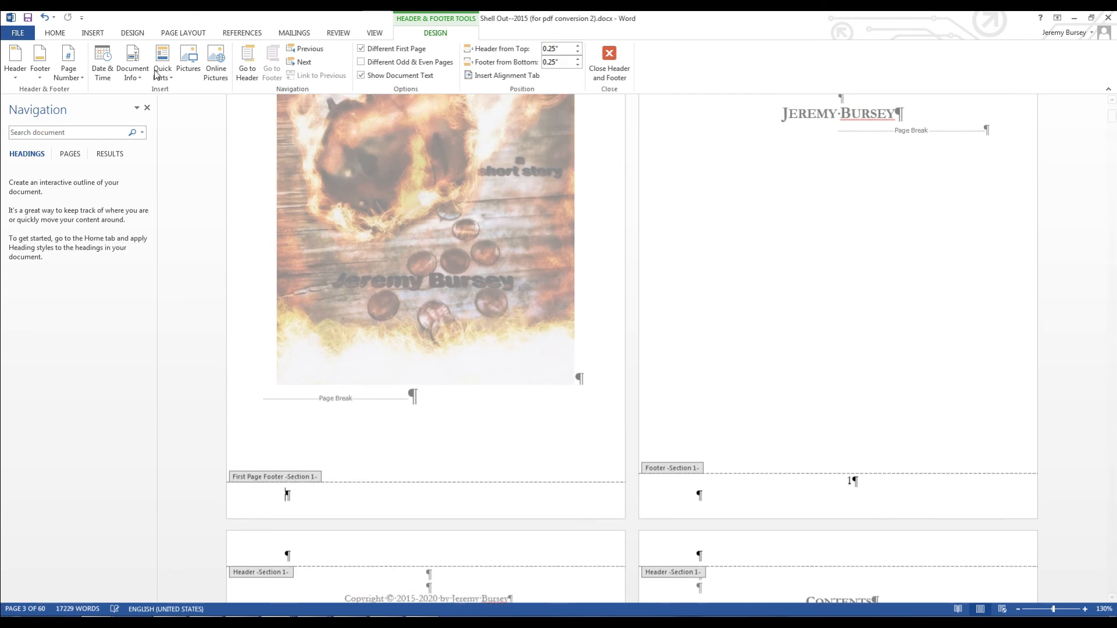
scroll(317, 289, down, 2)
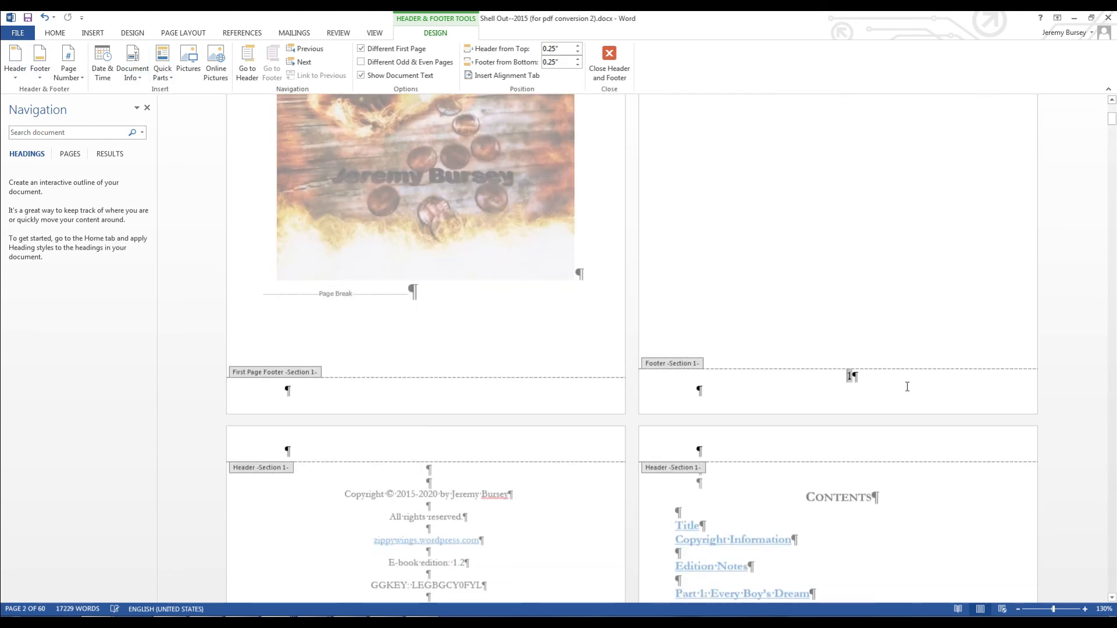
key(Delete)
Set the Section 2 page numbering to start at 1 on the Edition Notes page.
scroll(684, 324, down, 15)
scroll(527, 280, down, 8)
click(439, 411)
click(84, 79)
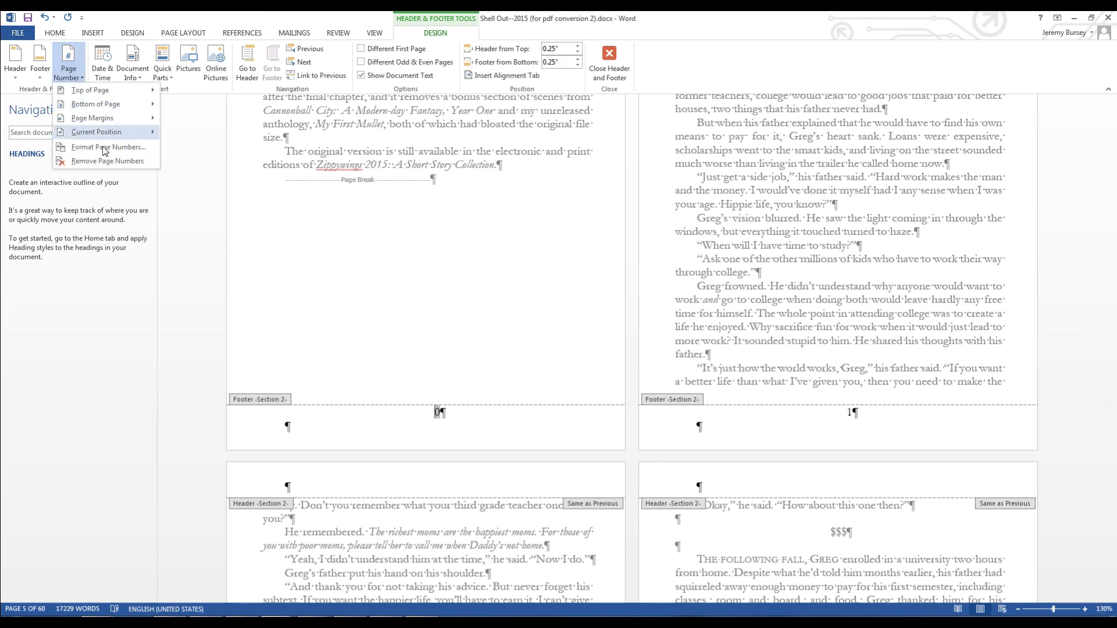
click(105, 146)
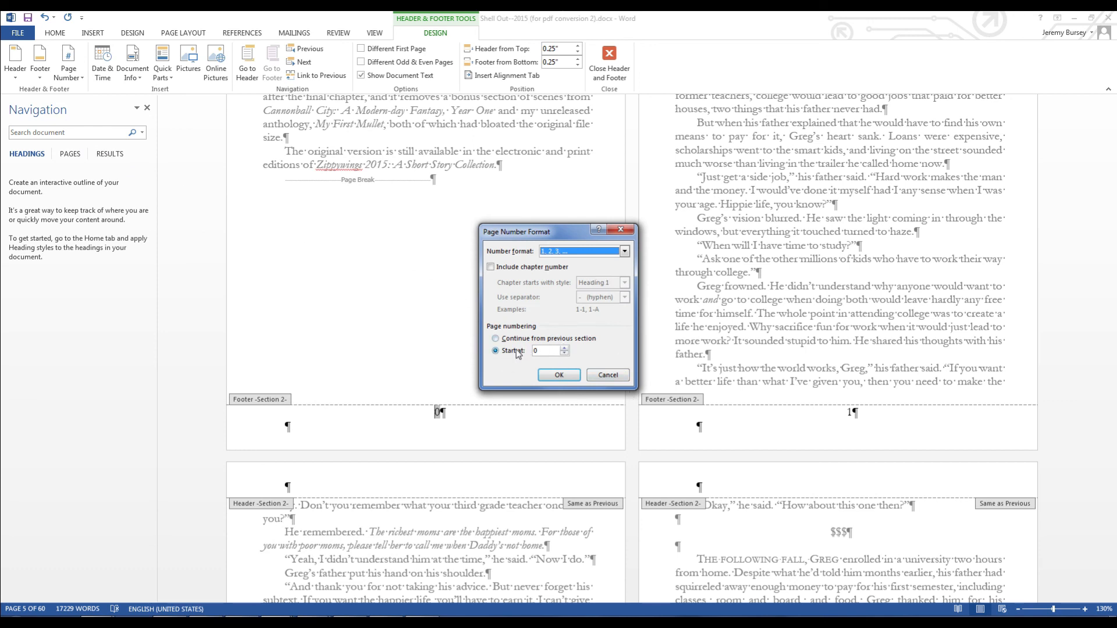
click(564, 348)
click(559, 376)
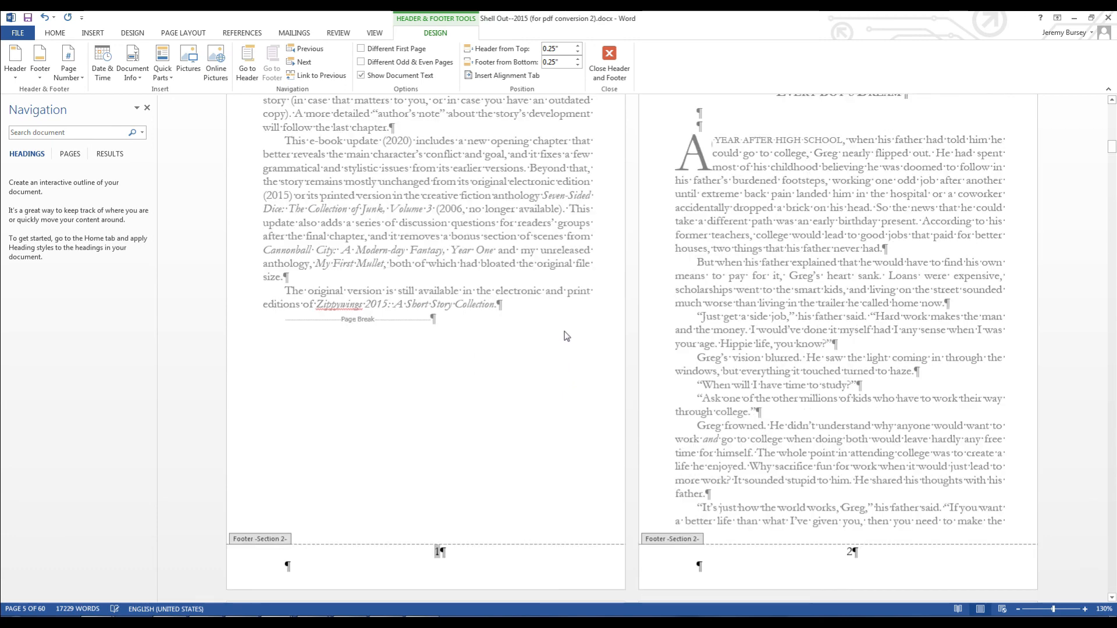
Check the footers from the cover through the Contents page and into the first pages of Section 2.
scroll(564, 336, up, 10)
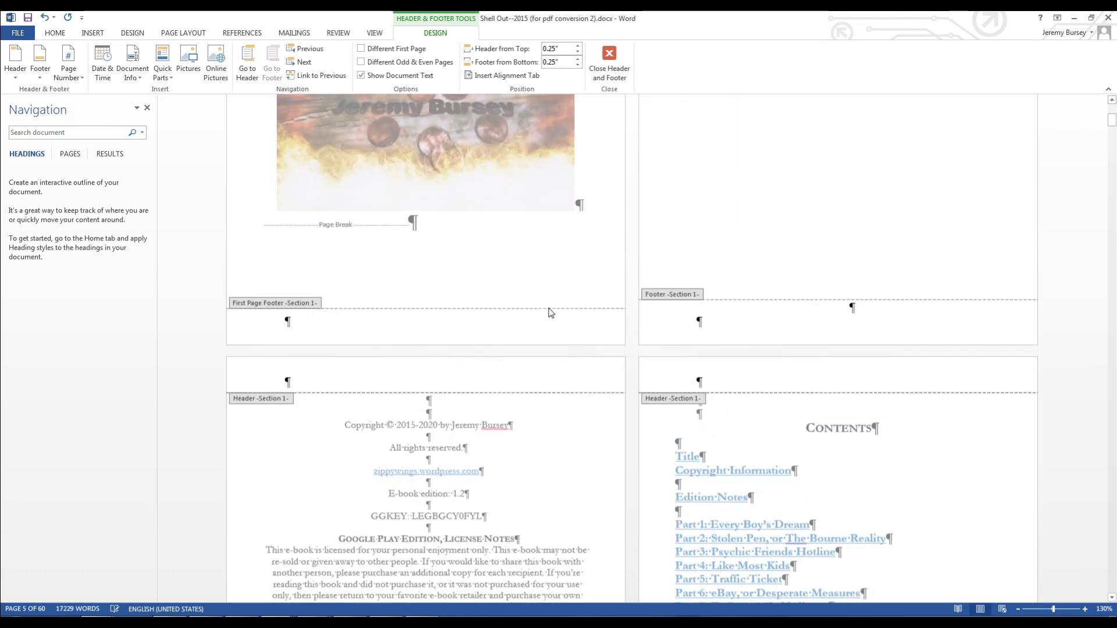
scroll(551, 312, up, 6)
scroll(705, 294, down, 6)
scroll(850, 233, down, 15)
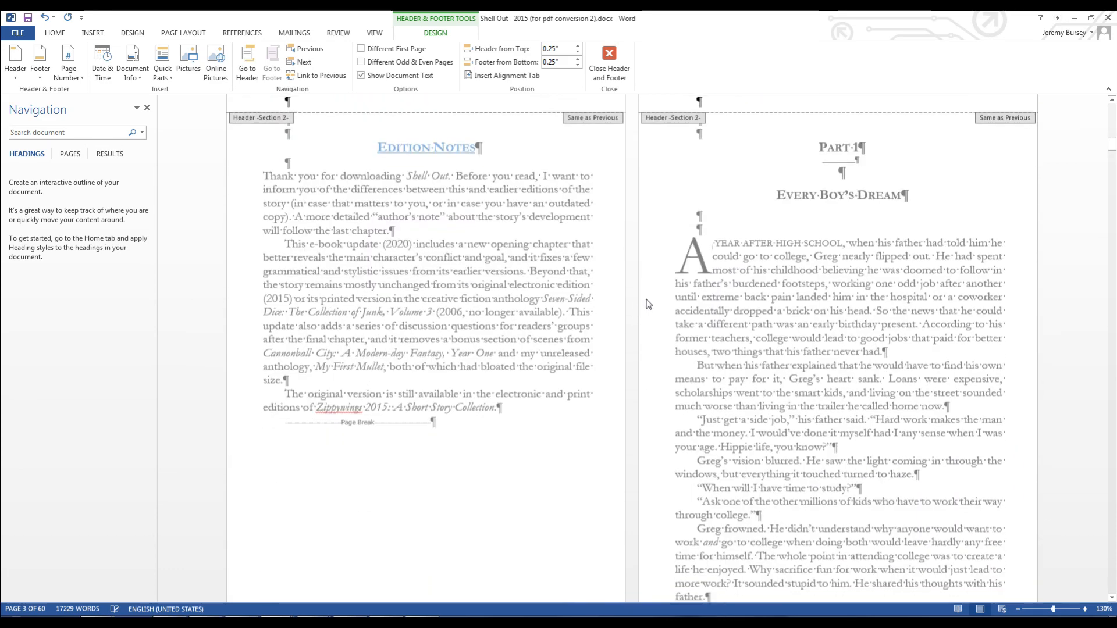
scroll(648, 304, down, 5)
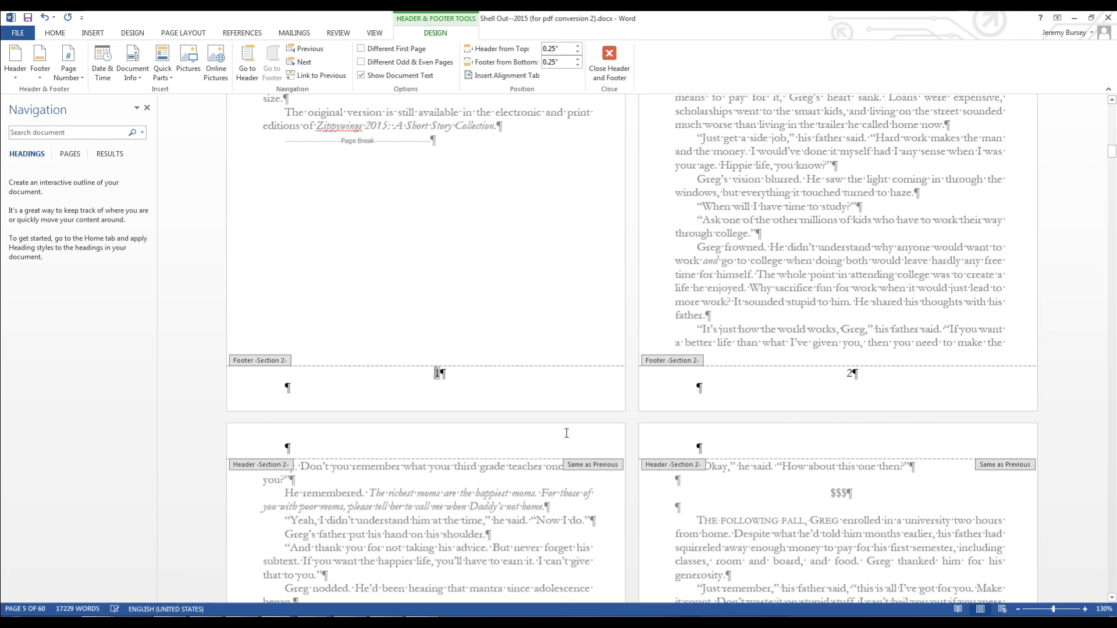
Close footer editing and check the page numbers on the Section 2 pages from Edition Notes into Part 2.
scroll(566, 434, up, 3)
click(609, 58)
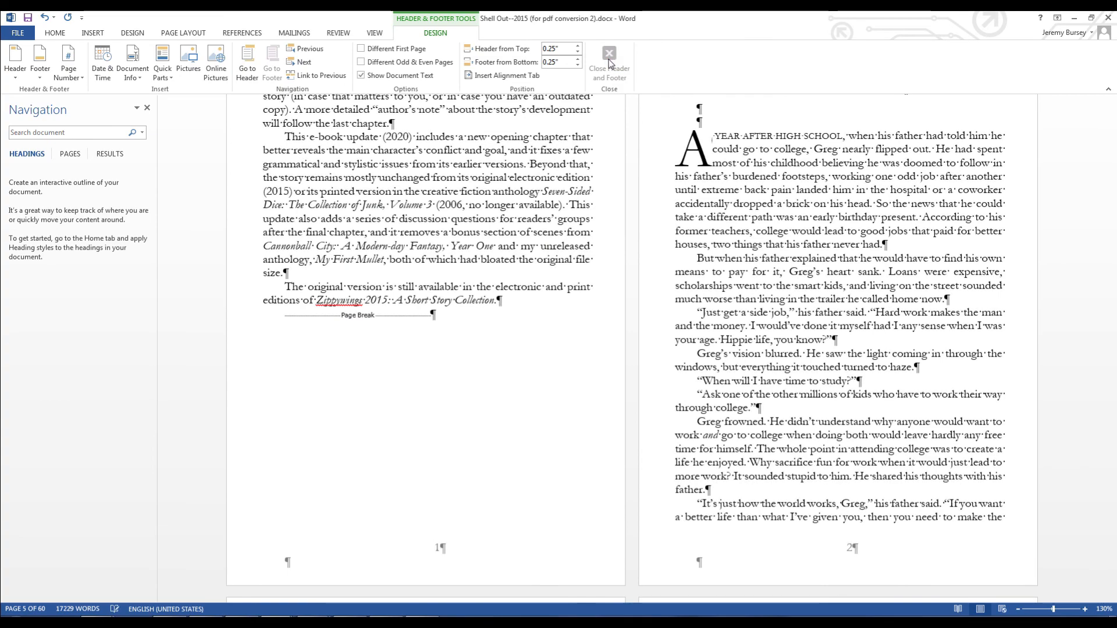
scroll(852, 374, down, 6)
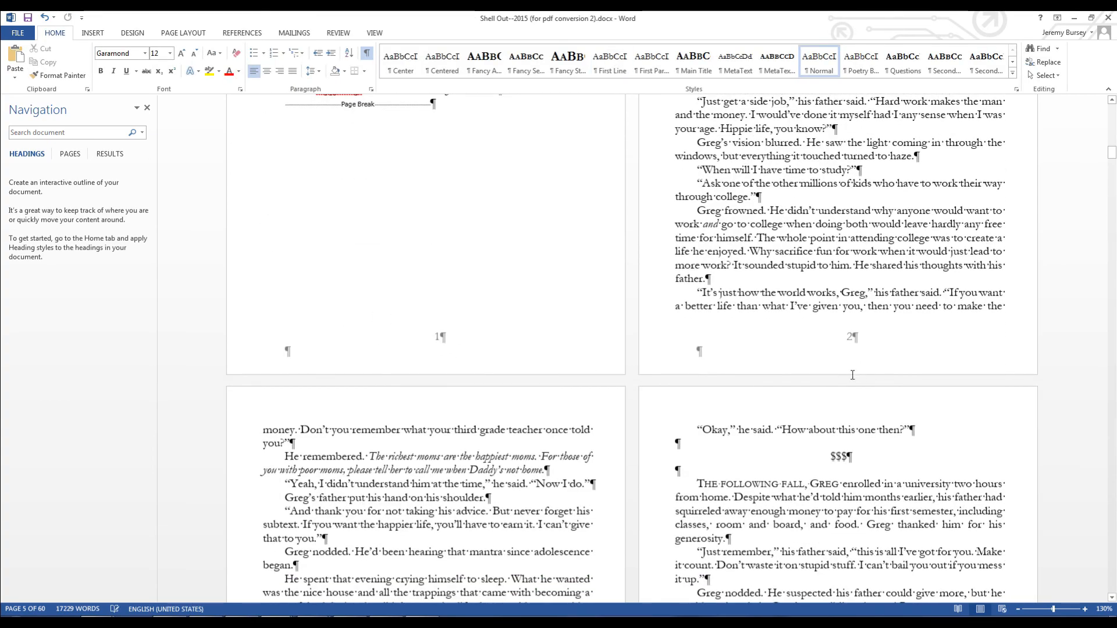
scroll(853, 375, down, 7)
scroll(716, 370, down, 8)
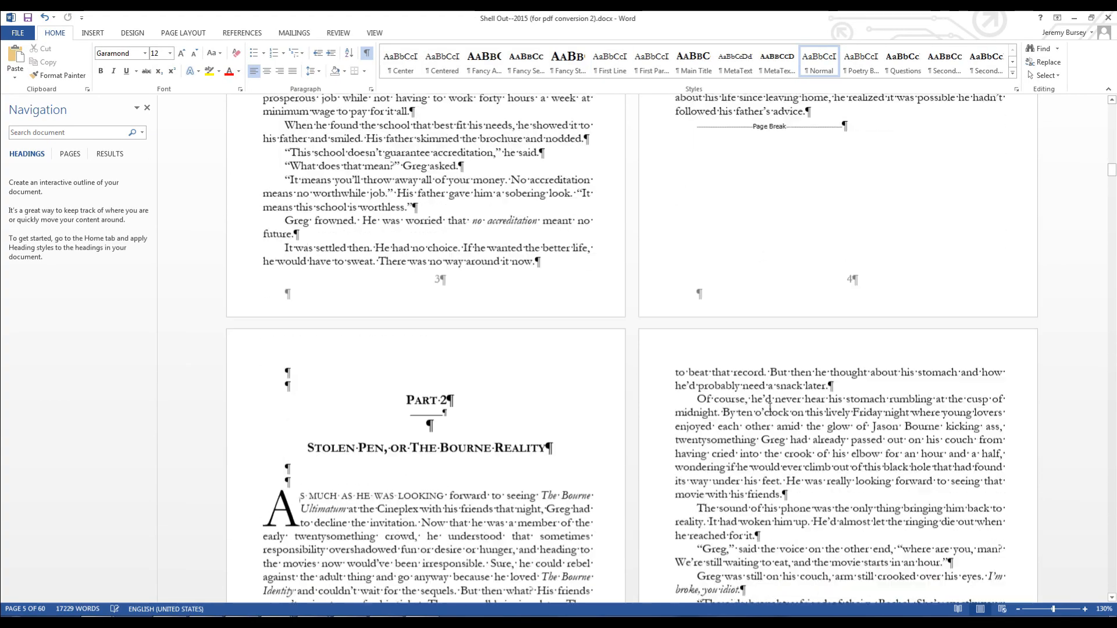
scroll(746, 453, down, 8)
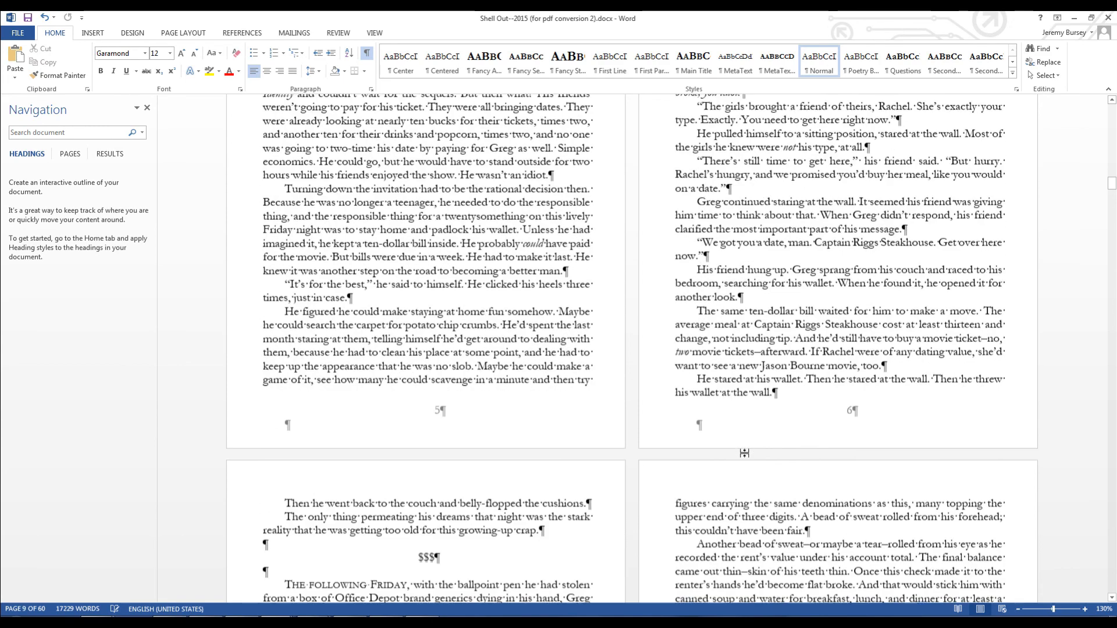
scroll(747, 455, down, 5)
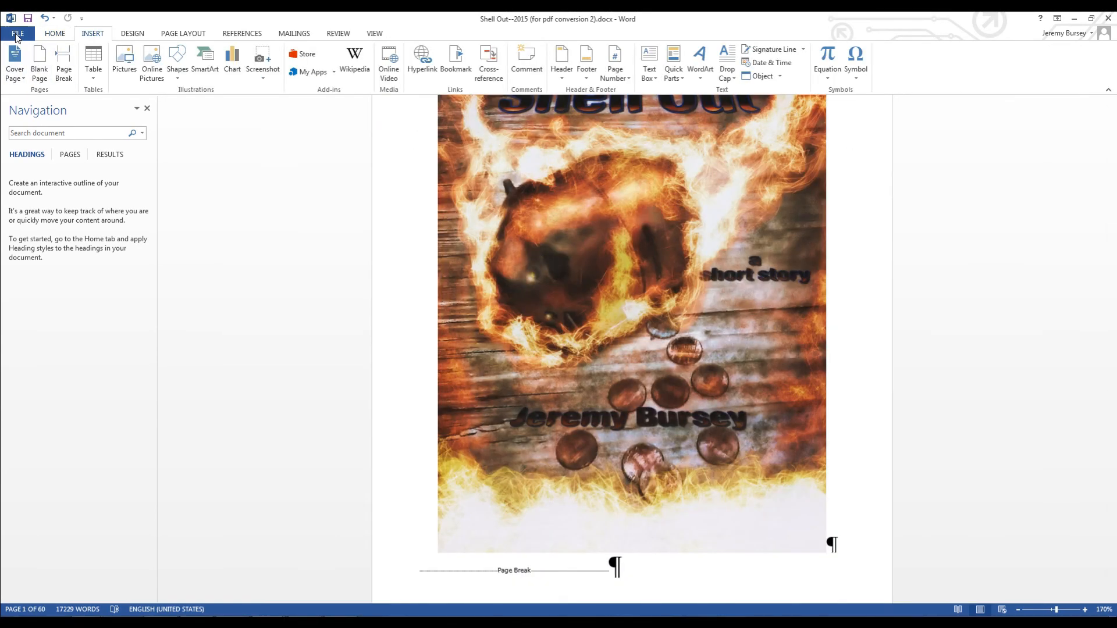
Export the document as Shell Out--2015 (for pdf conversion 2).pdf in the Google Play folder, replacing the existing file.
click(17, 36)
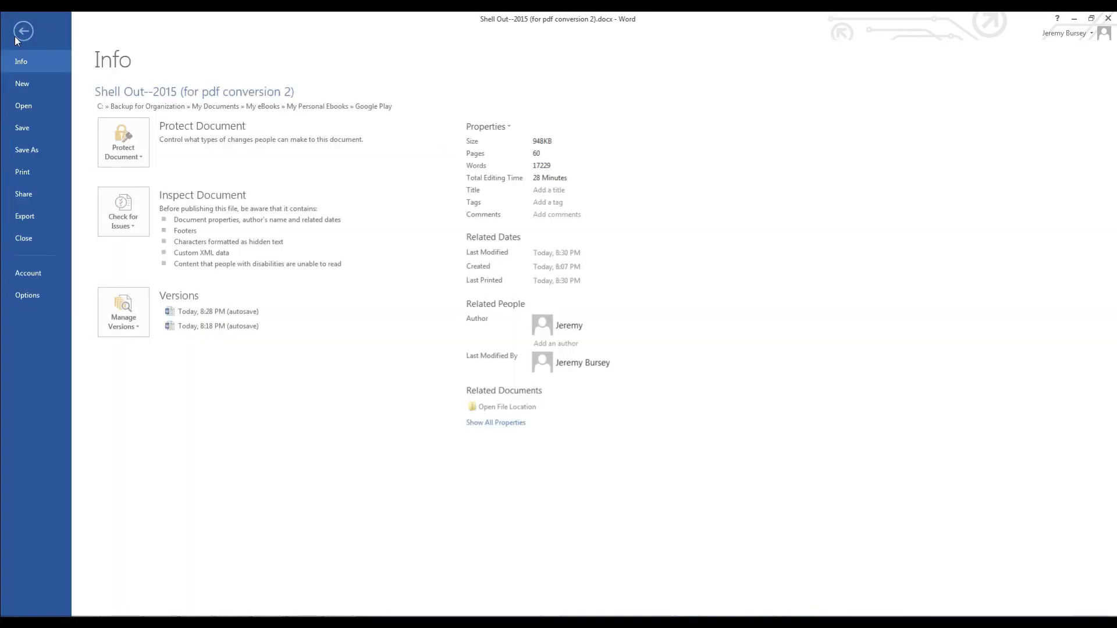
click(26, 217)
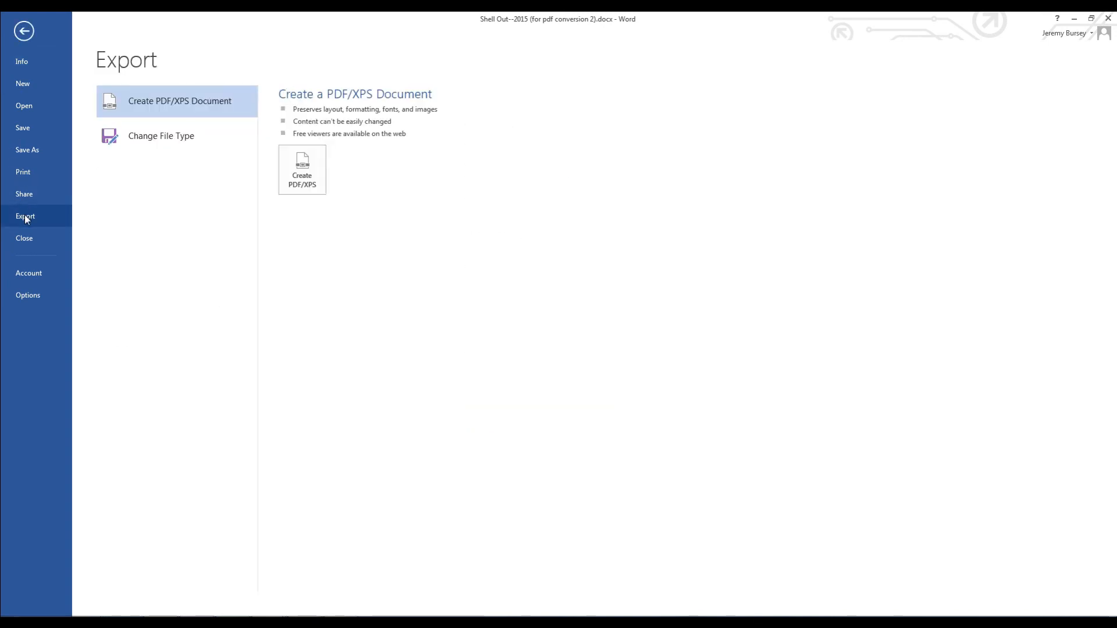
click(302, 169)
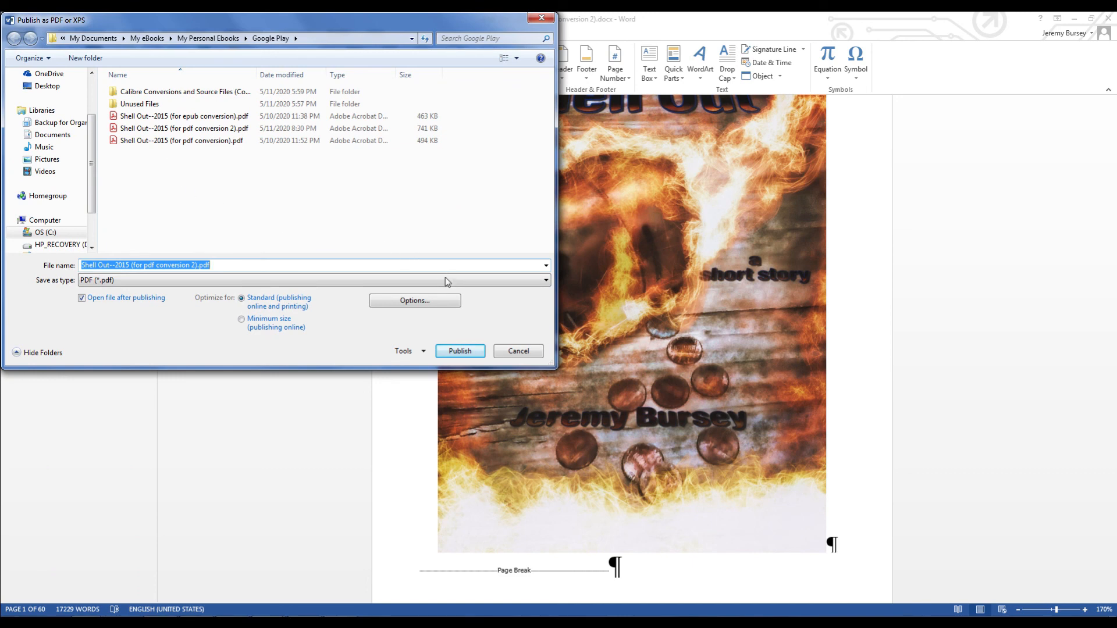
click(465, 350)
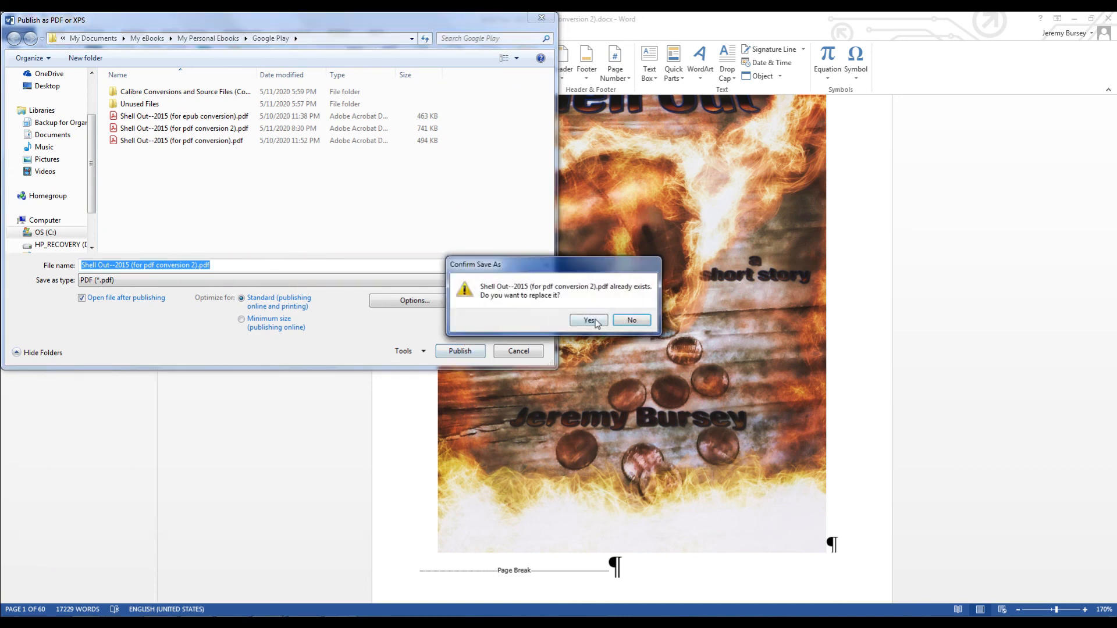
click(589, 320)
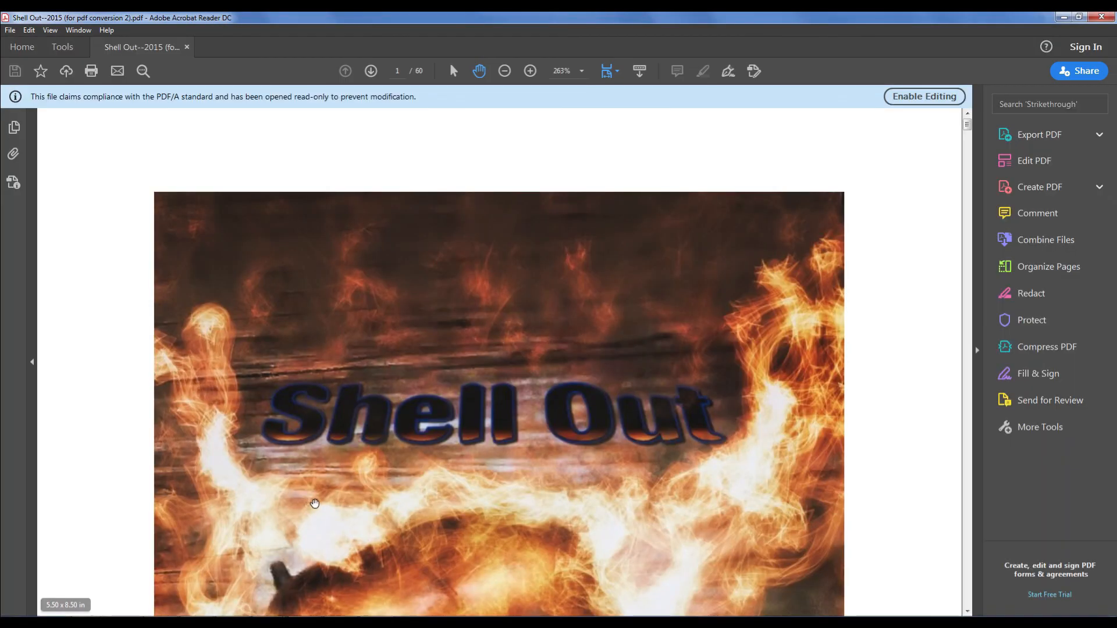
Look through the exported PDF's cover, title page and license notes in Acrobat Reader, and set the zoom to 150%.
scroll(303, 424, down, 8)
scroll(303, 424, down, 15)
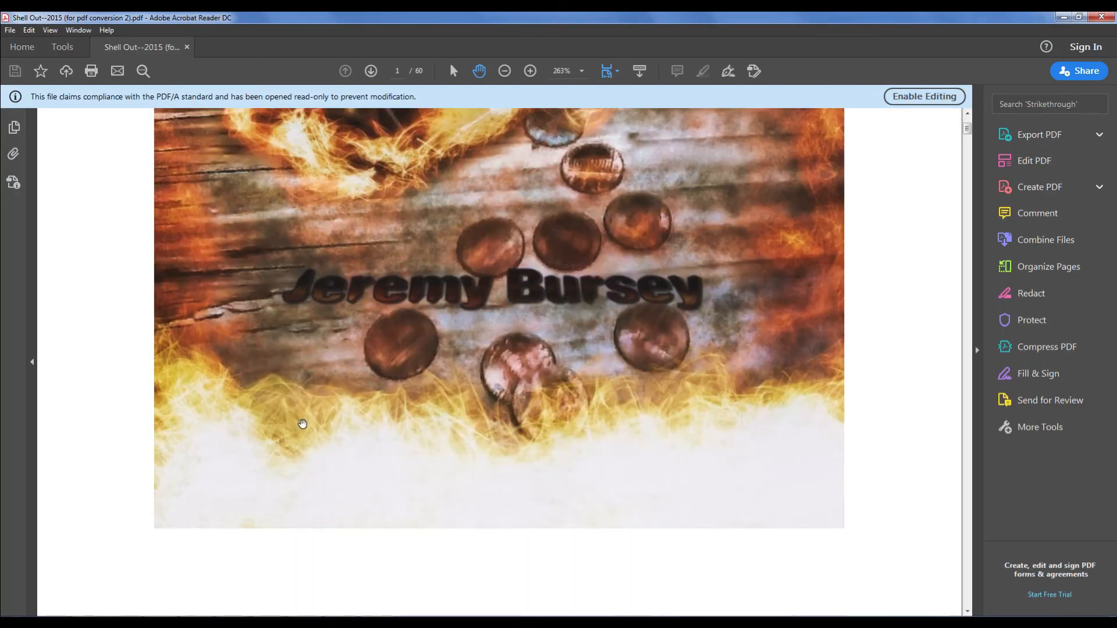
scroll(307, 423, down, 12)
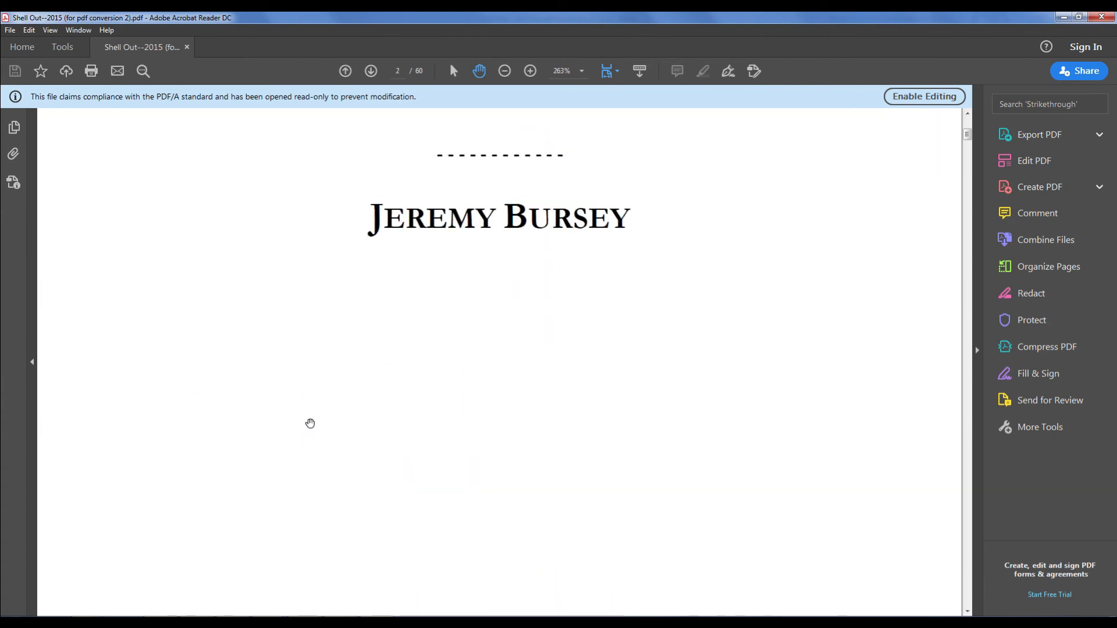
scroll(311, 418, down, 8)
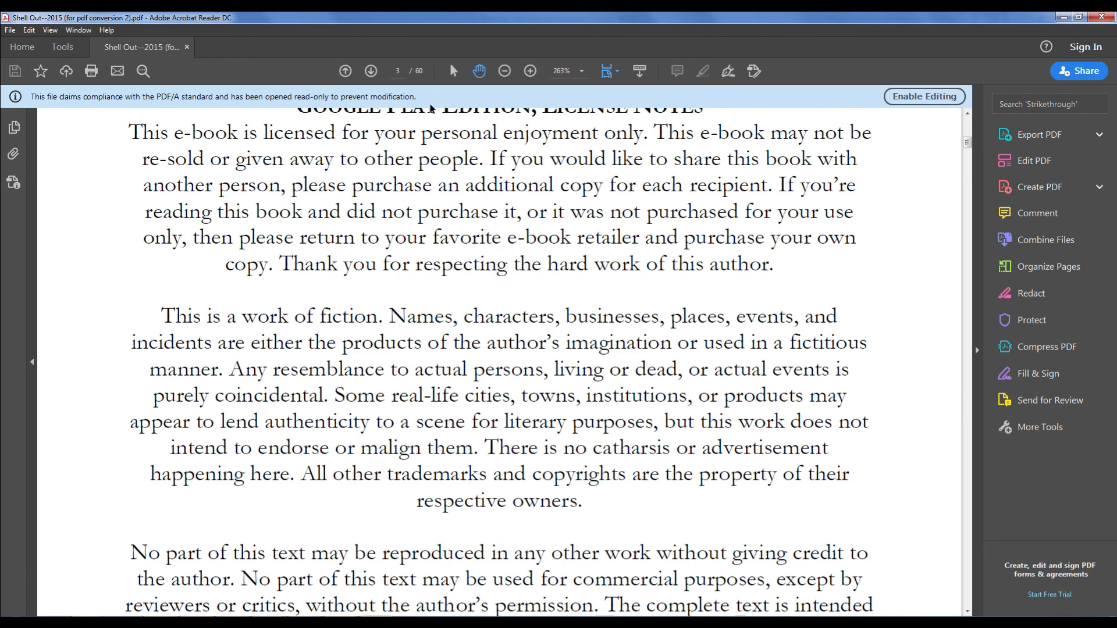
click(584, 74)
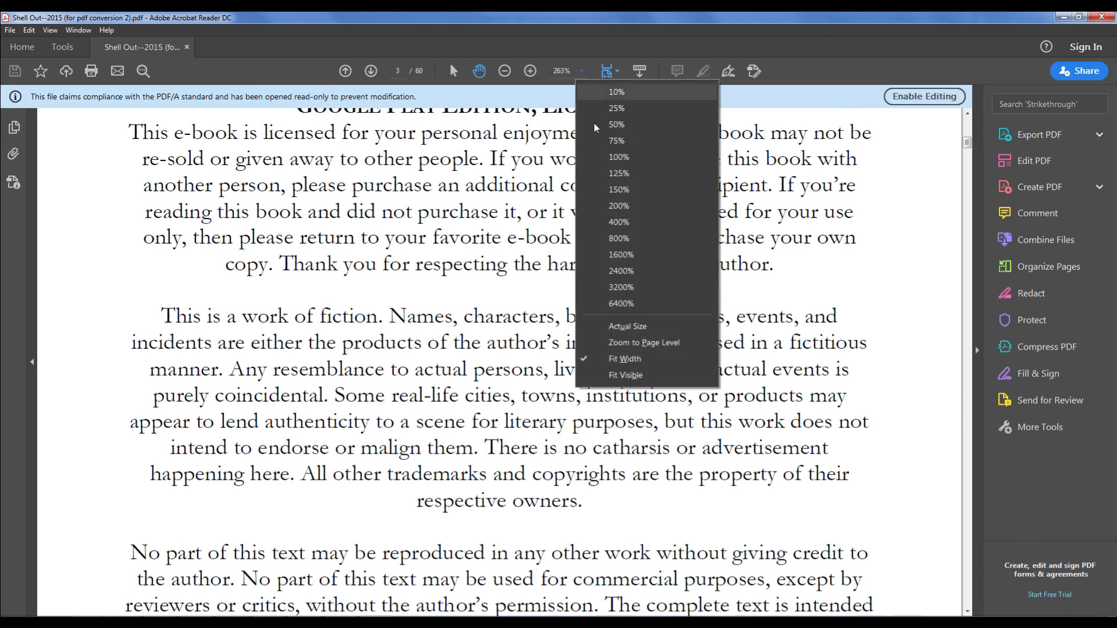
click(618, 189)
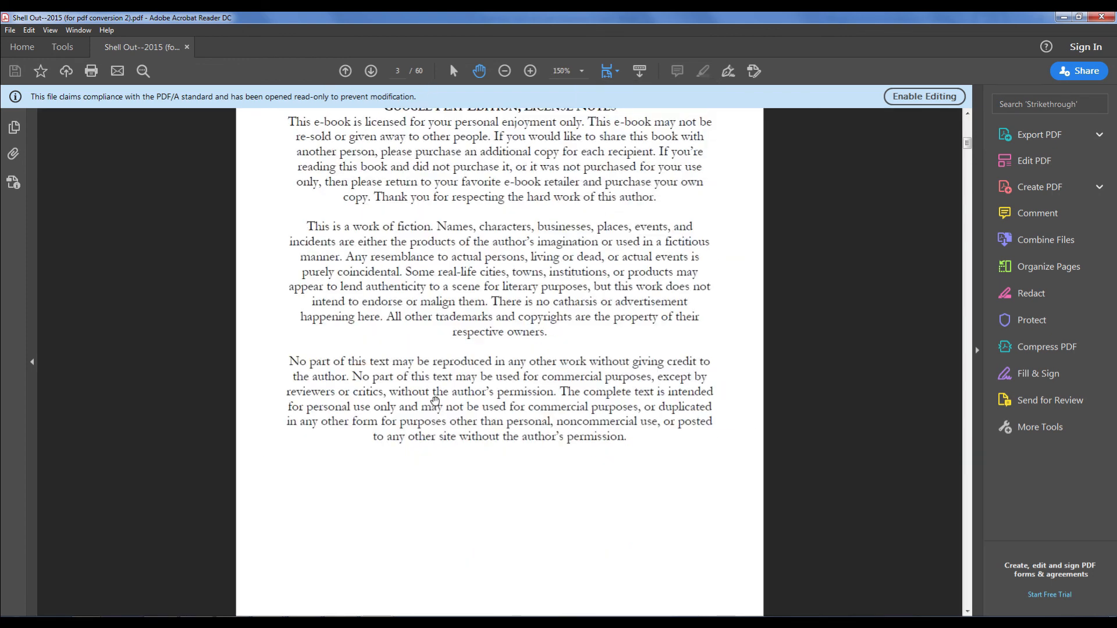
Check the PDF's page numbers, drop caps and justified text from the license notes page through the Part 3 chapter.
scroll(435, 398, up, 8)
scroll(435, 399, down, 6)
scroll(436, 398, down, 15)
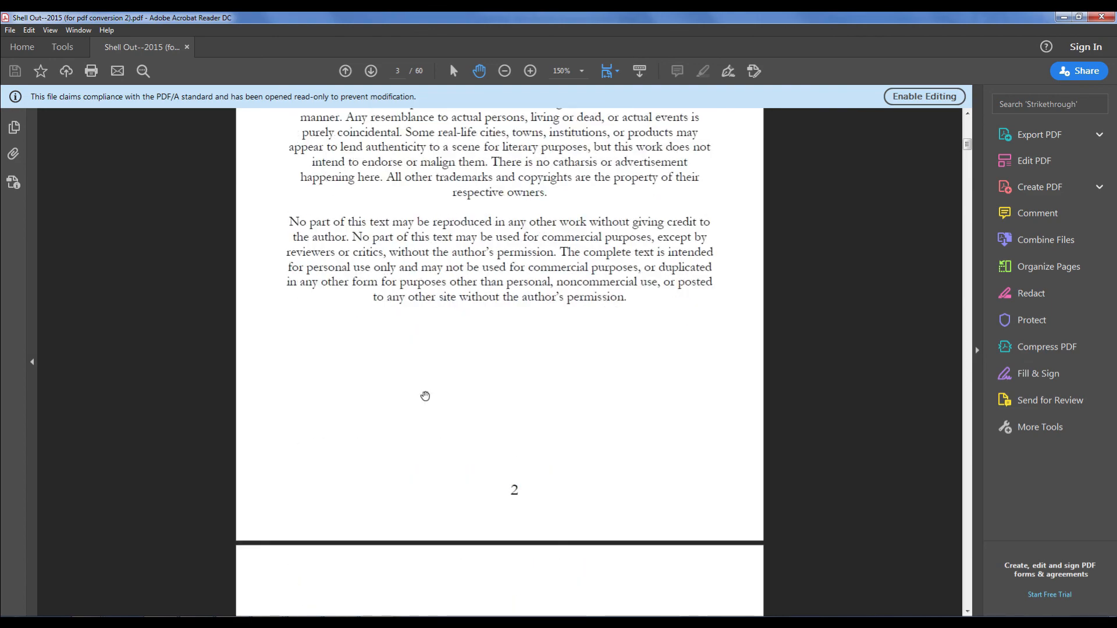
scroll(368, 412, down, 15)
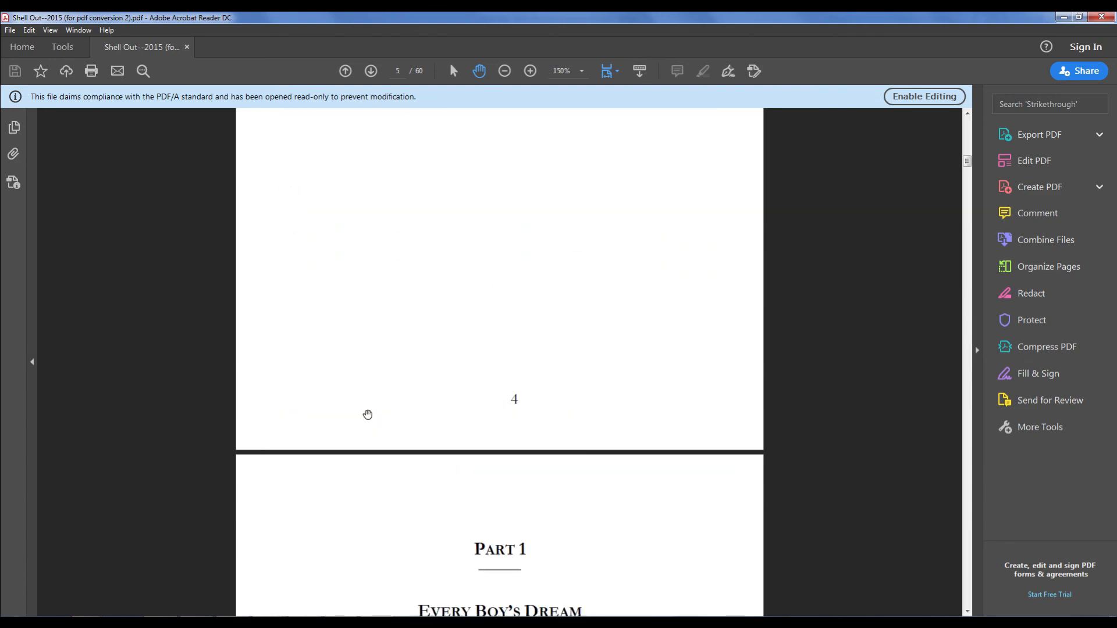
scroll(381, 430, down, 15)
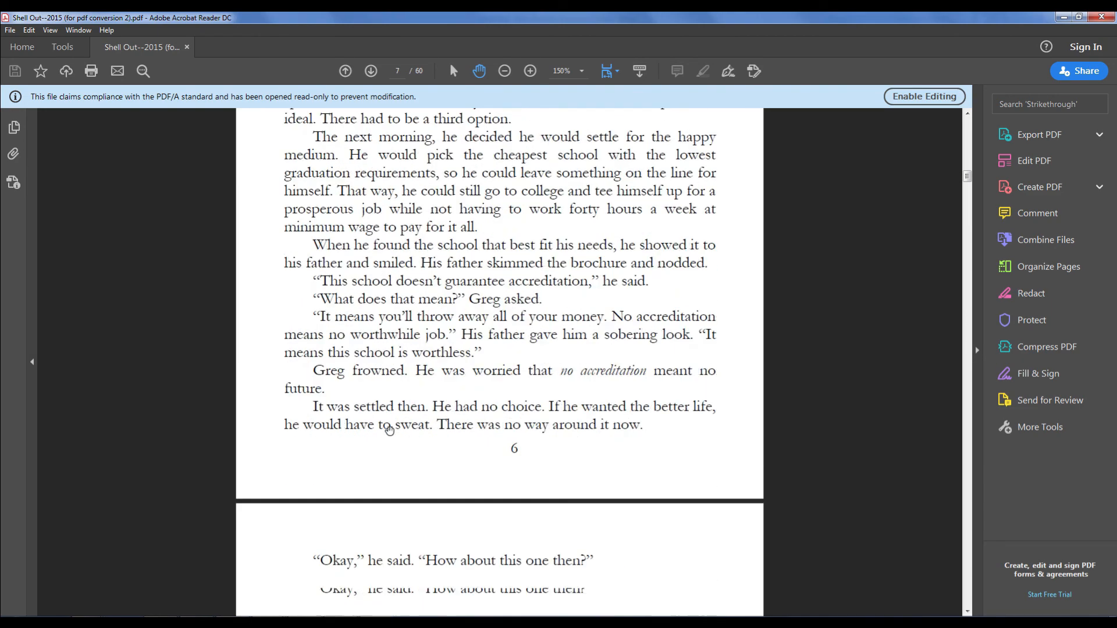
scroll(390, 445, down, 15)
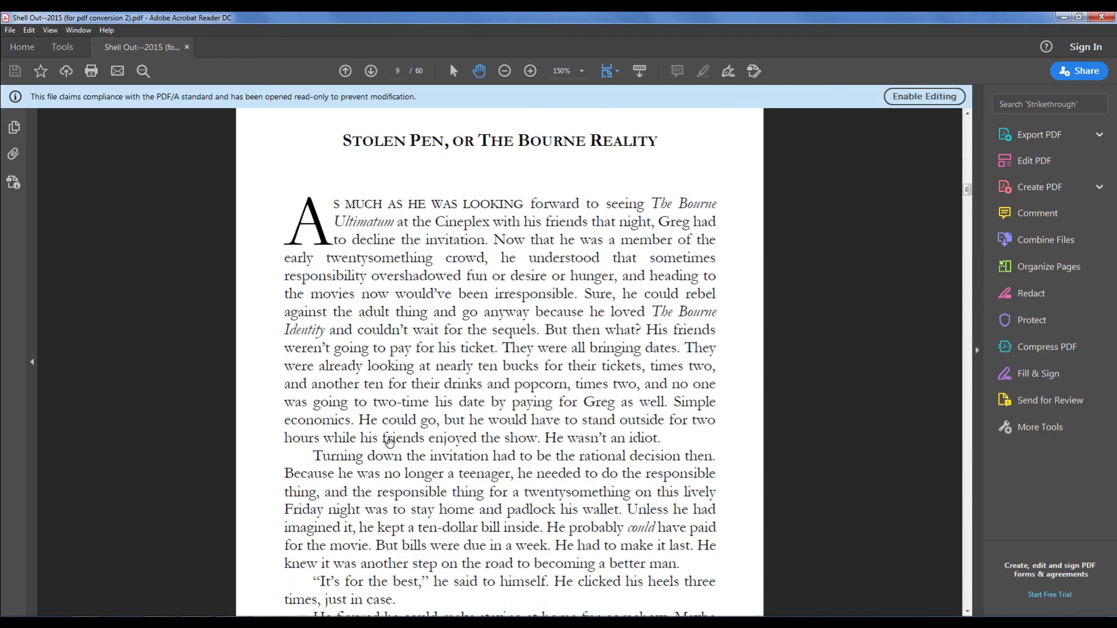
scroll(390, 444, down, 15)
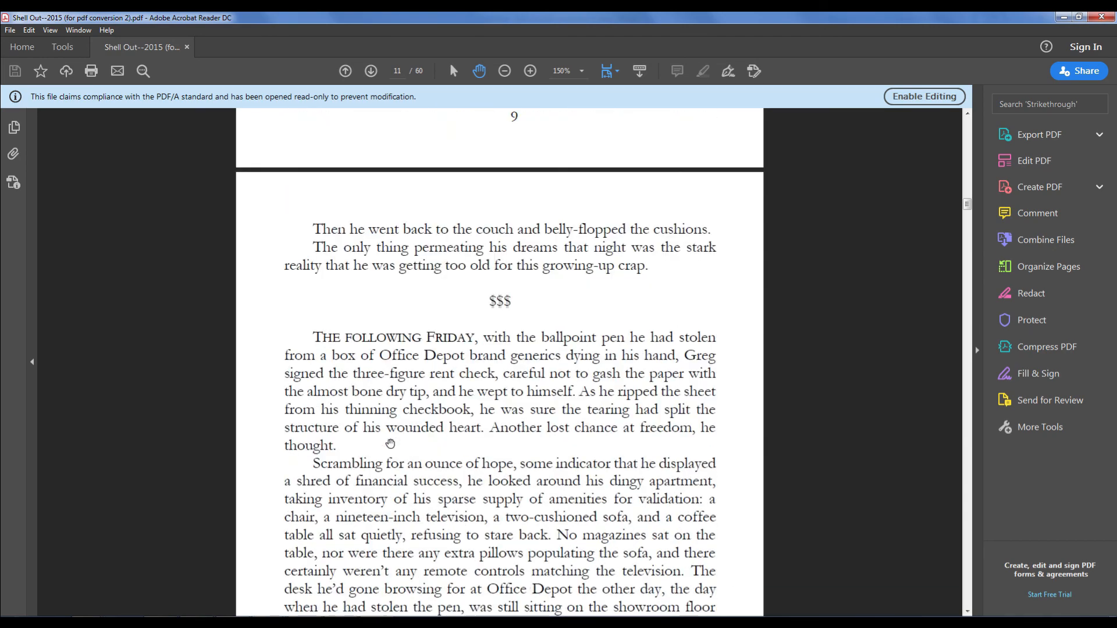
scroll(455, 411, down, 15)
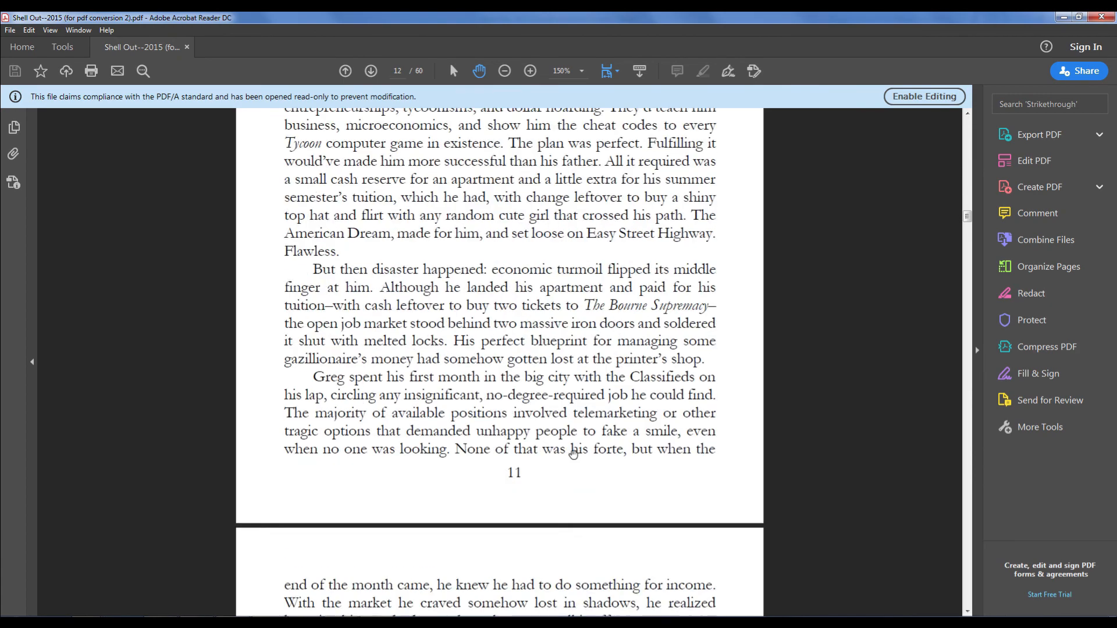
scroll(589, 489, down, 15)
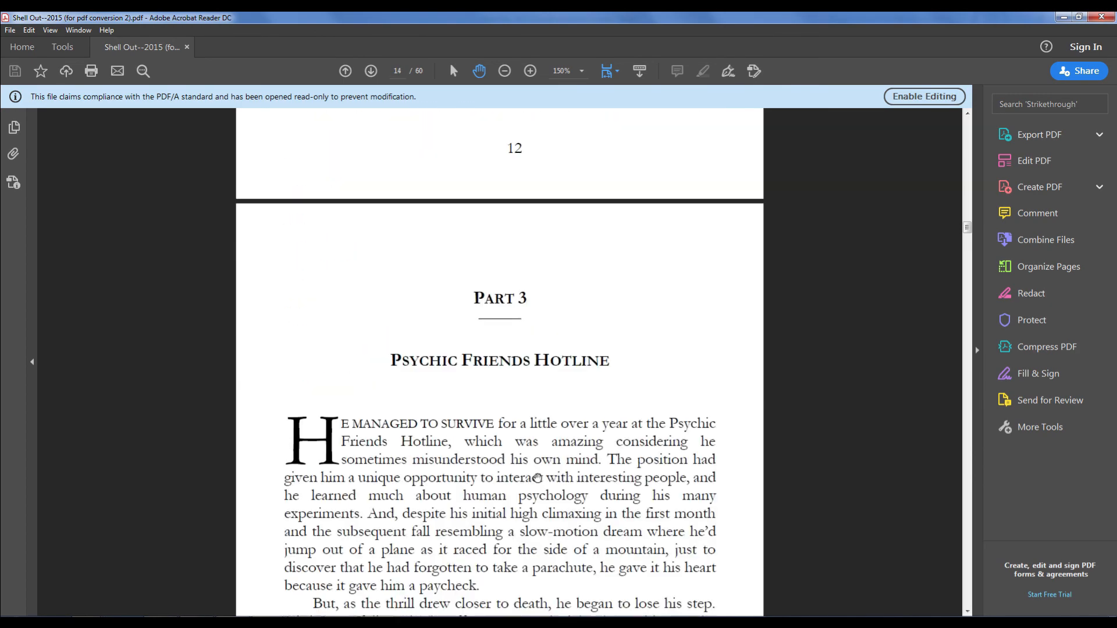
scroll(535, 458, up, 8)
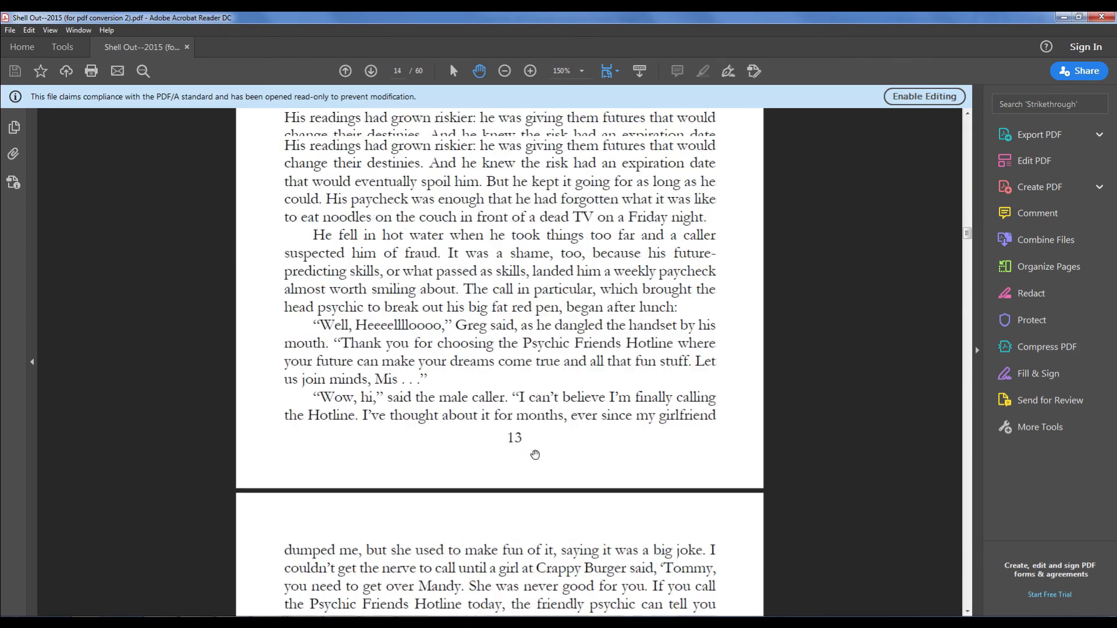
scroll(422, 429, down, 9)
scroll(422, 428, down, 15)
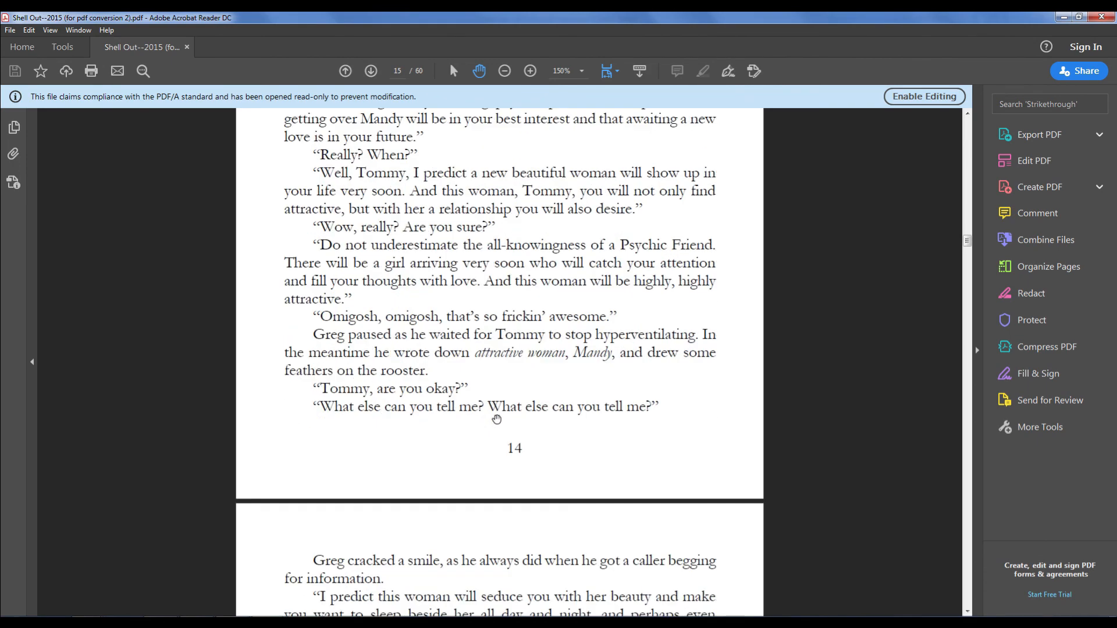
scroll(547, 401, down, 5)
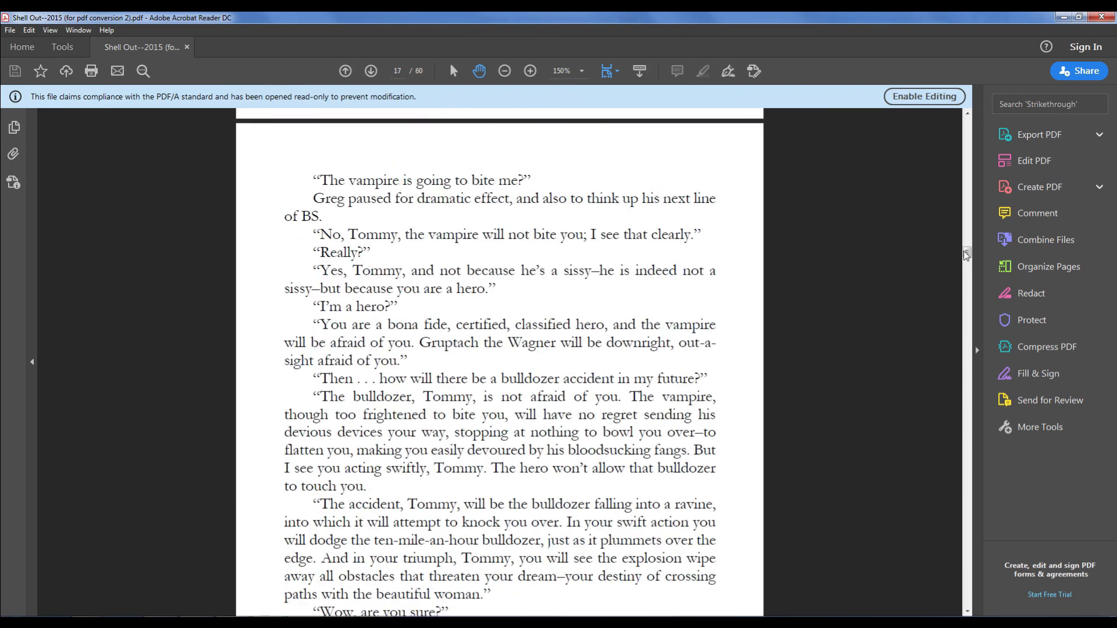
Check the page numbers at the end of the PDF, from the Revision History page to the final page.
drag(967, 254, 957, 561)
scroll(895, 522, down, 20)
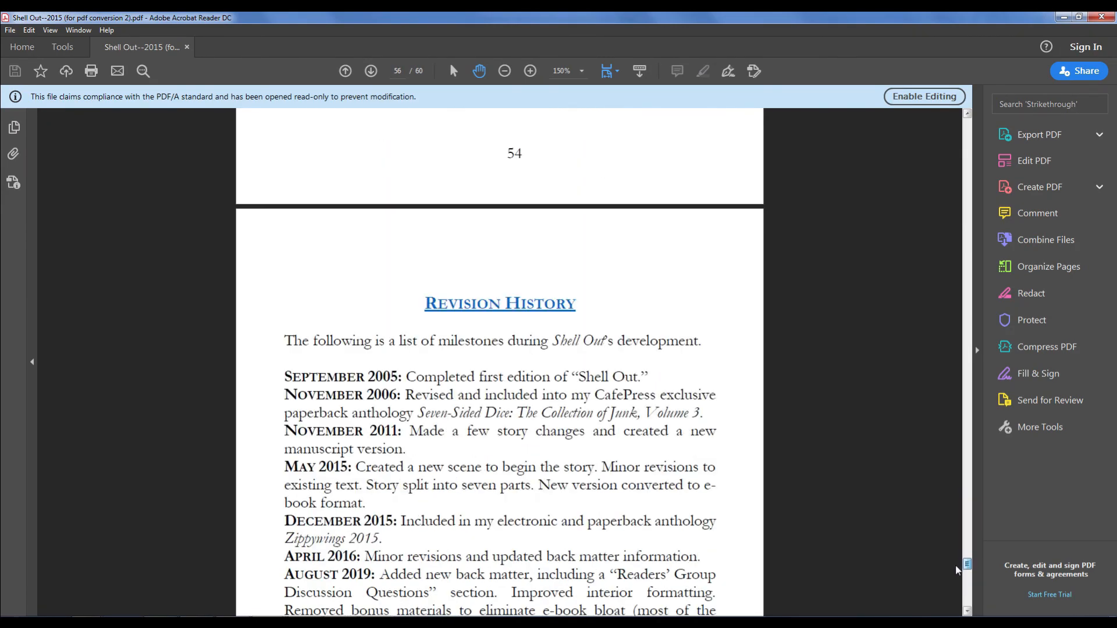
scroll(861, 419, up, 1)
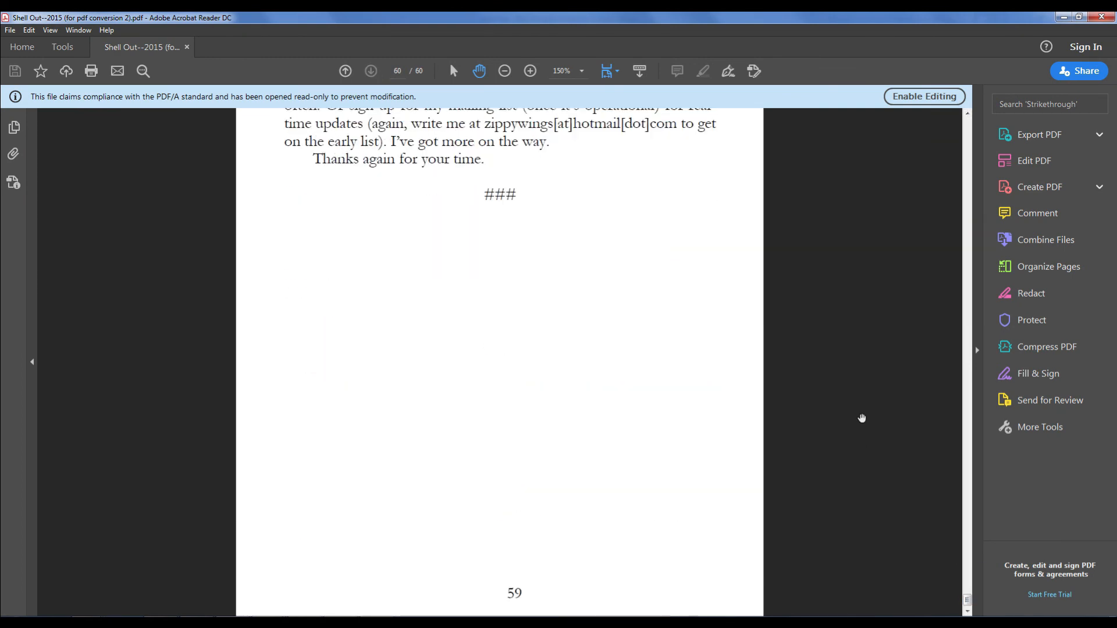